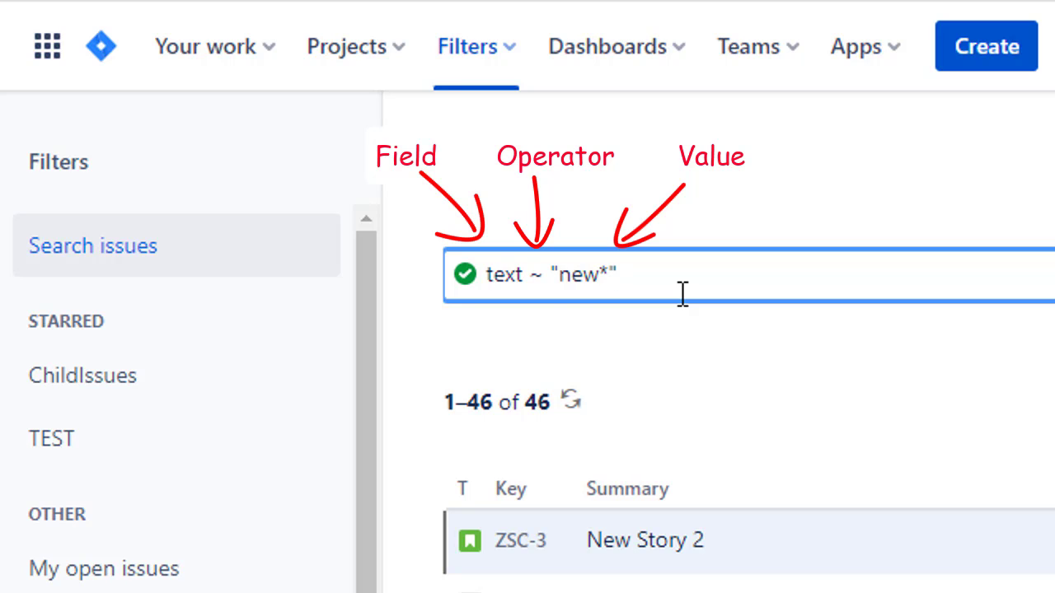
double_click(500, 274)
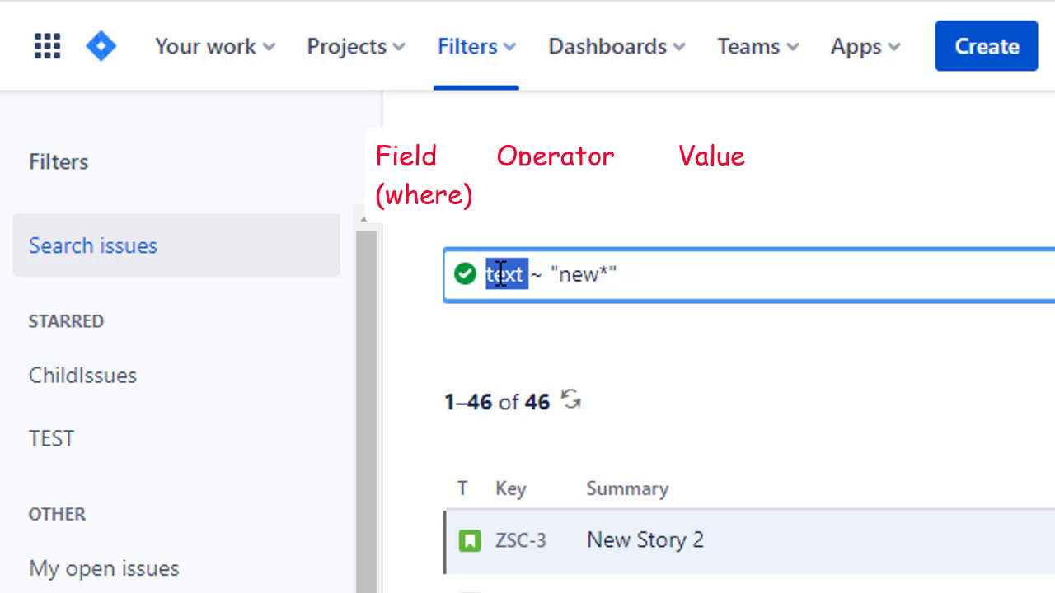
double_click(540, 275)
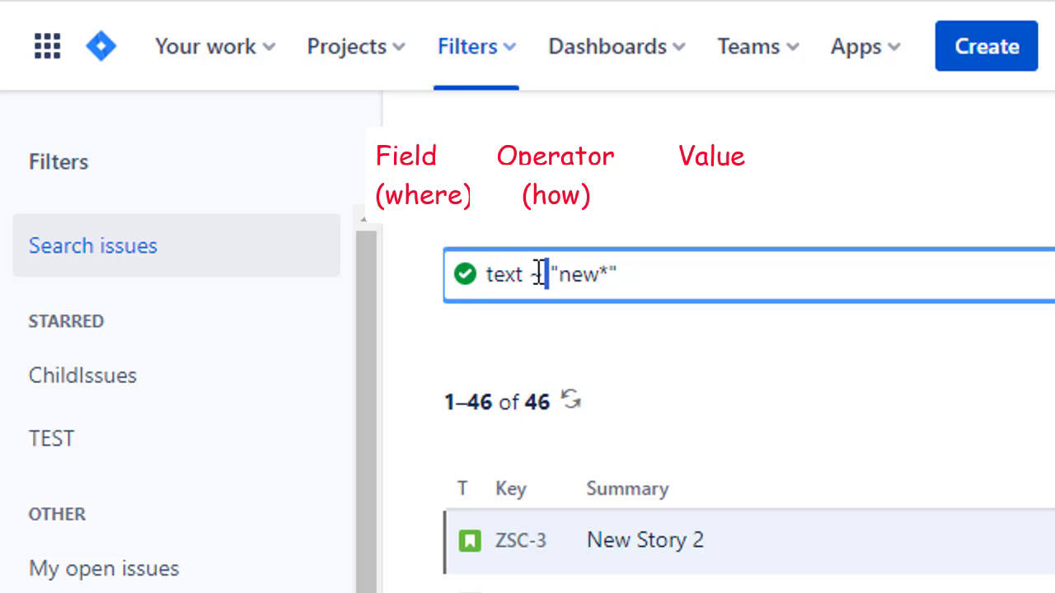
double_click(592, 274)
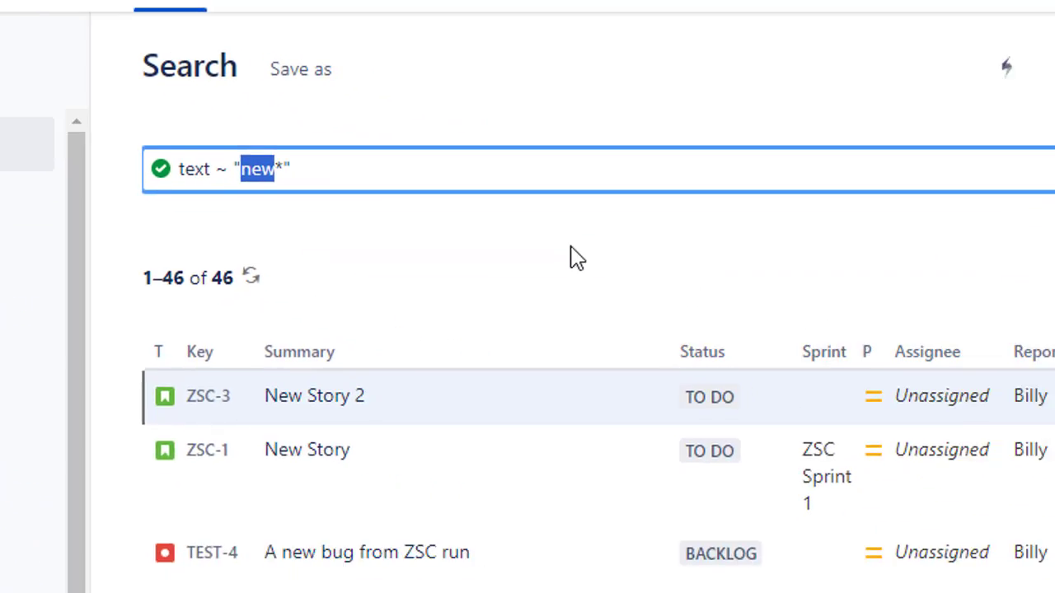
Step: Try summary as the field of the "new*" query, and switch the field back to text
double_click(92, 136)
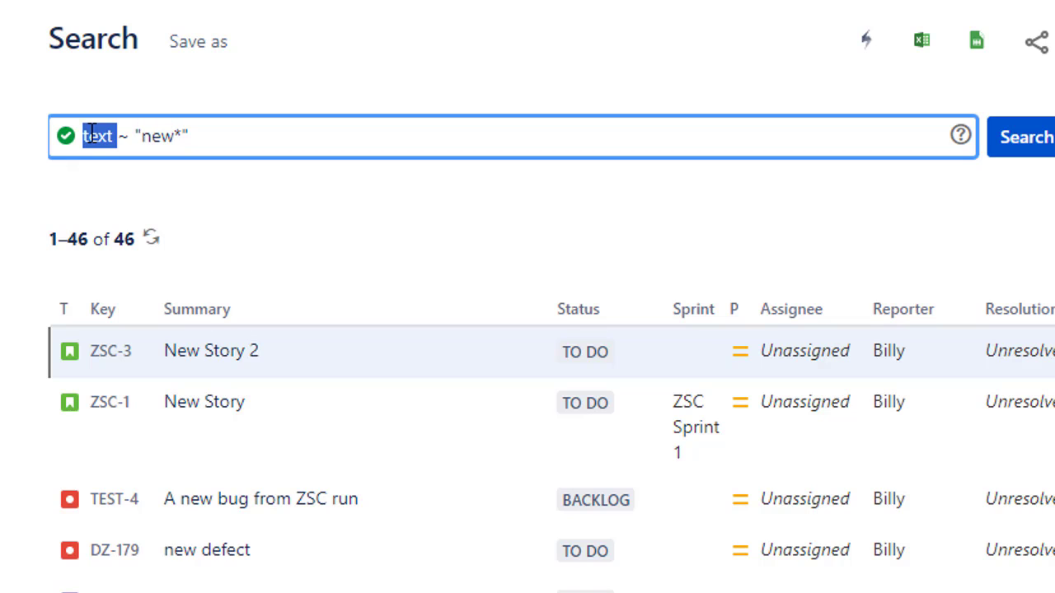
text(summary)
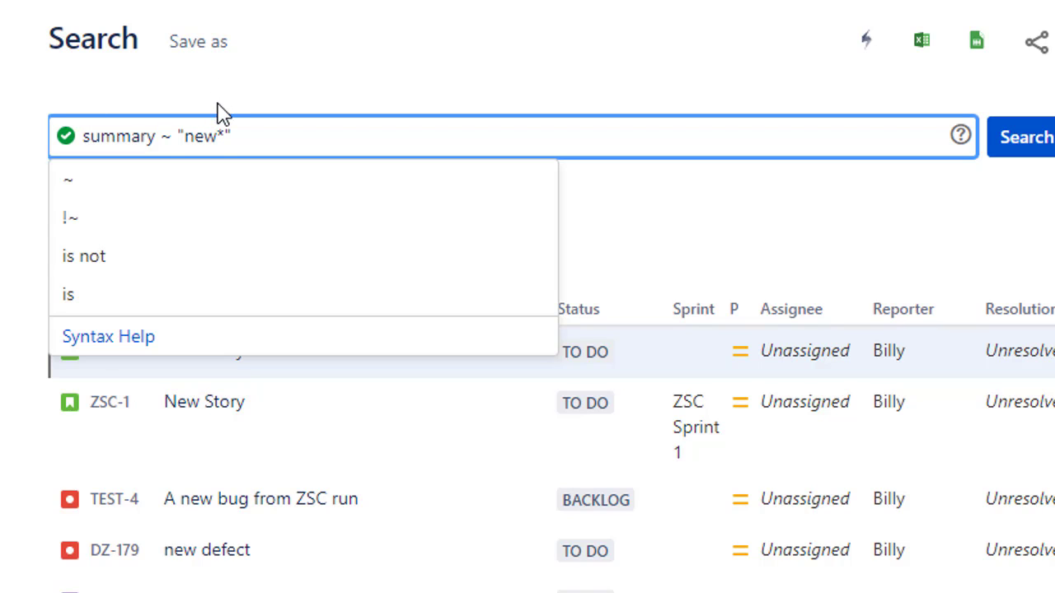
double_click(210, 139)
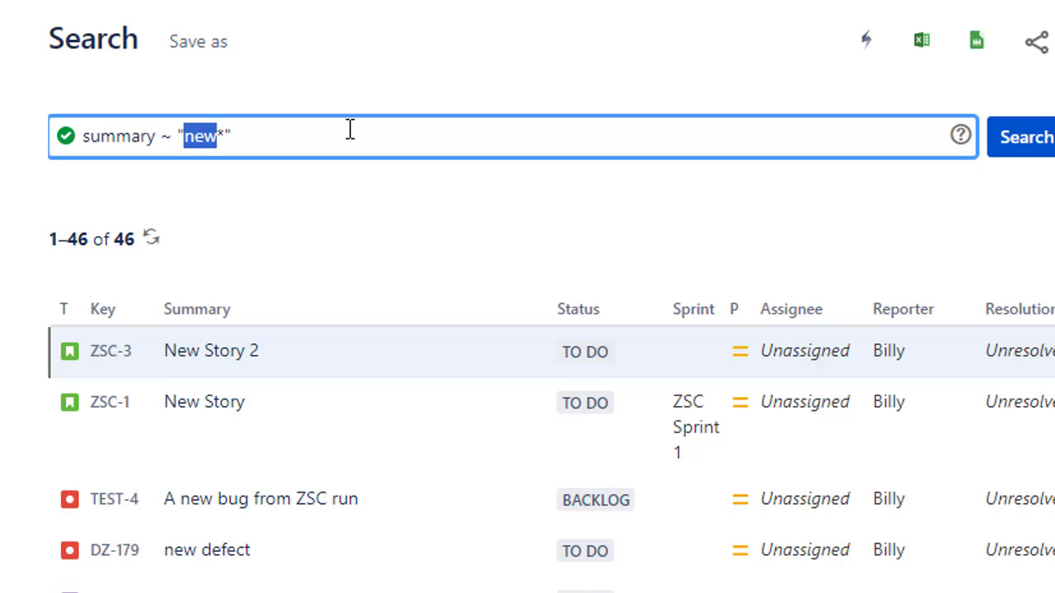
double_click(108, 138)
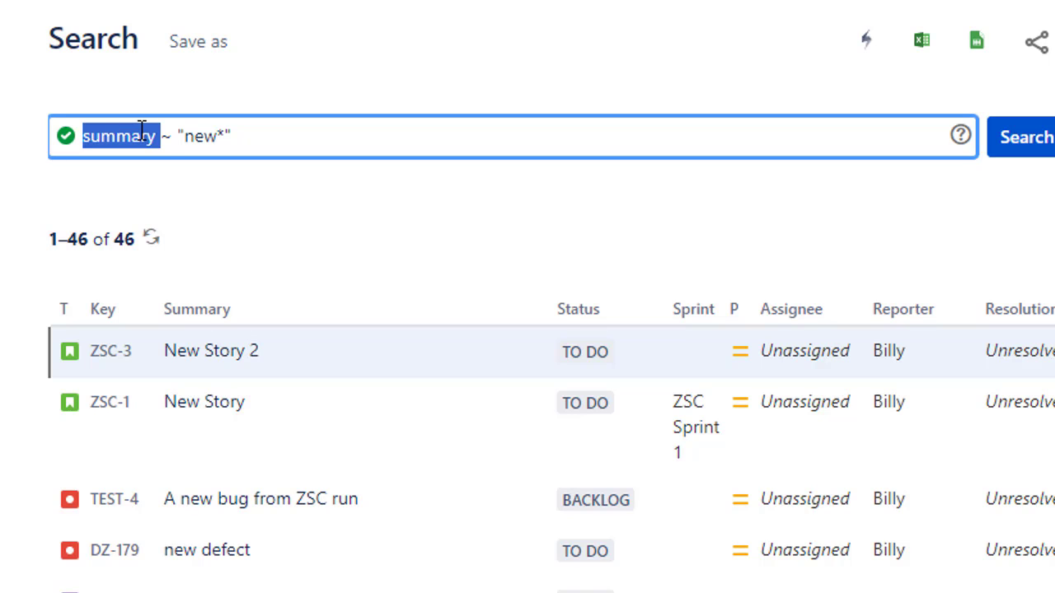
text(text)
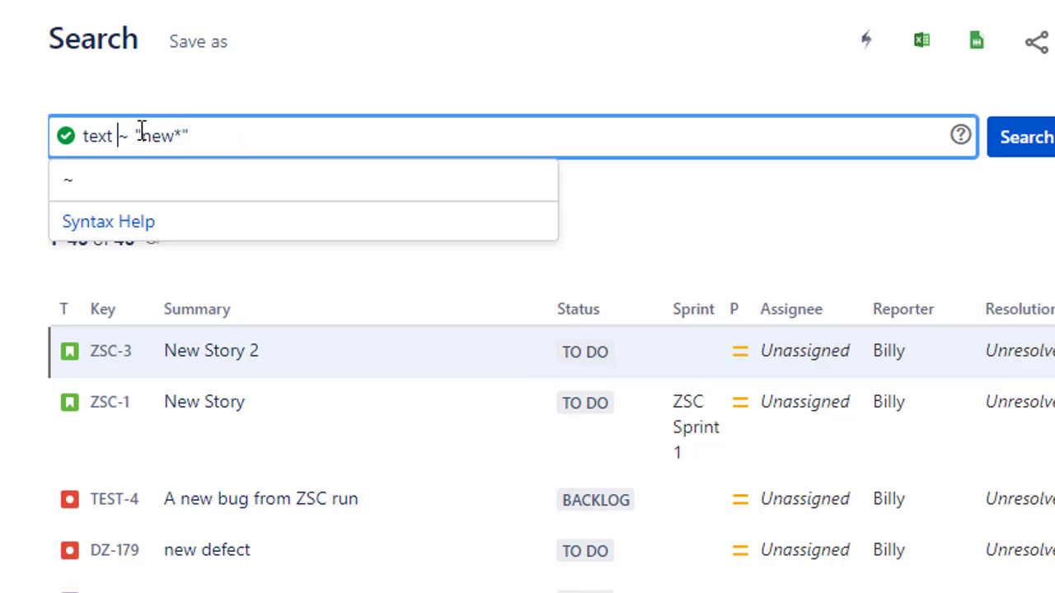
Step: Open issue ZSC-3 from the search results in a new browser tab
right_click(117, 357)
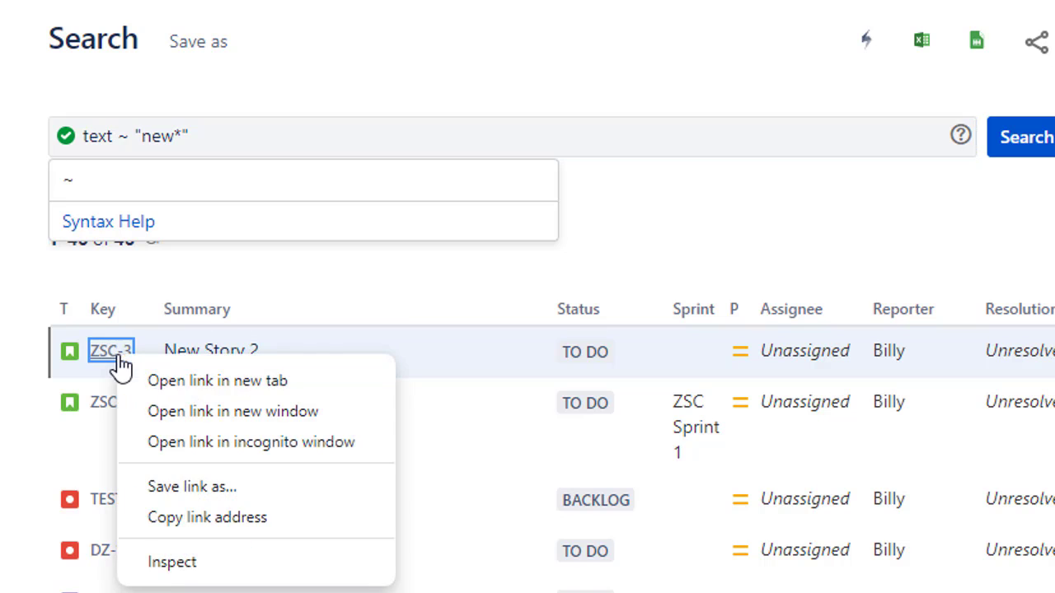
click(214, 383)
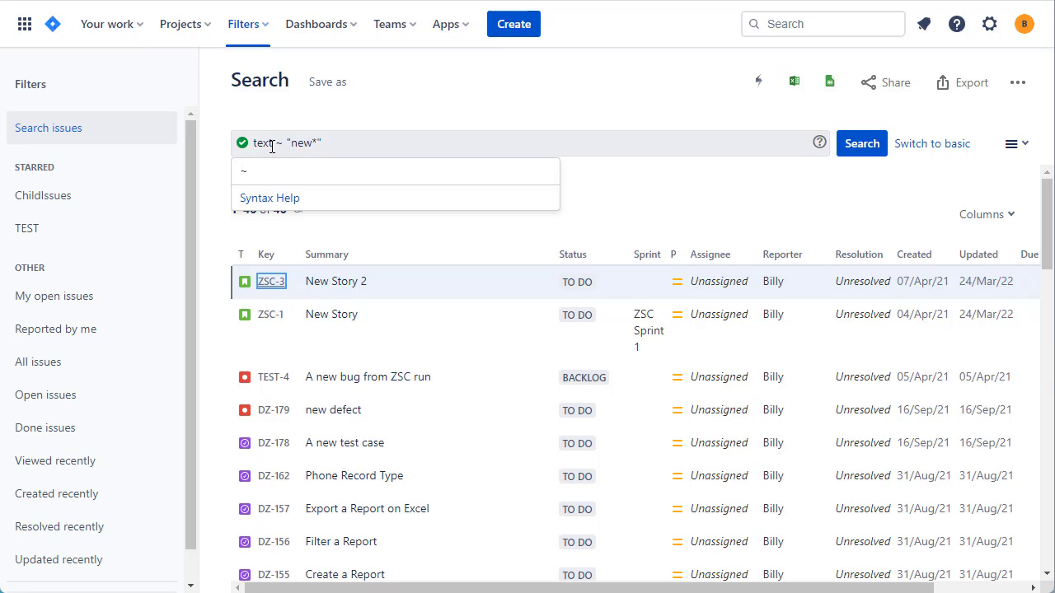
Step: Change the query's field to description and run the search description ~ "new*"
double_click(265, 144)
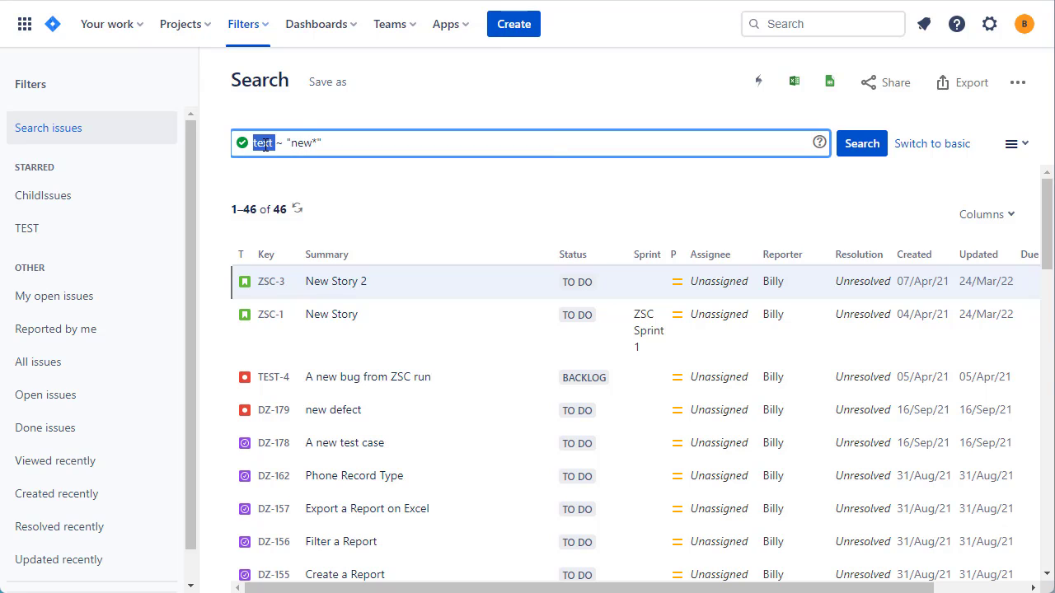
text(descripti)
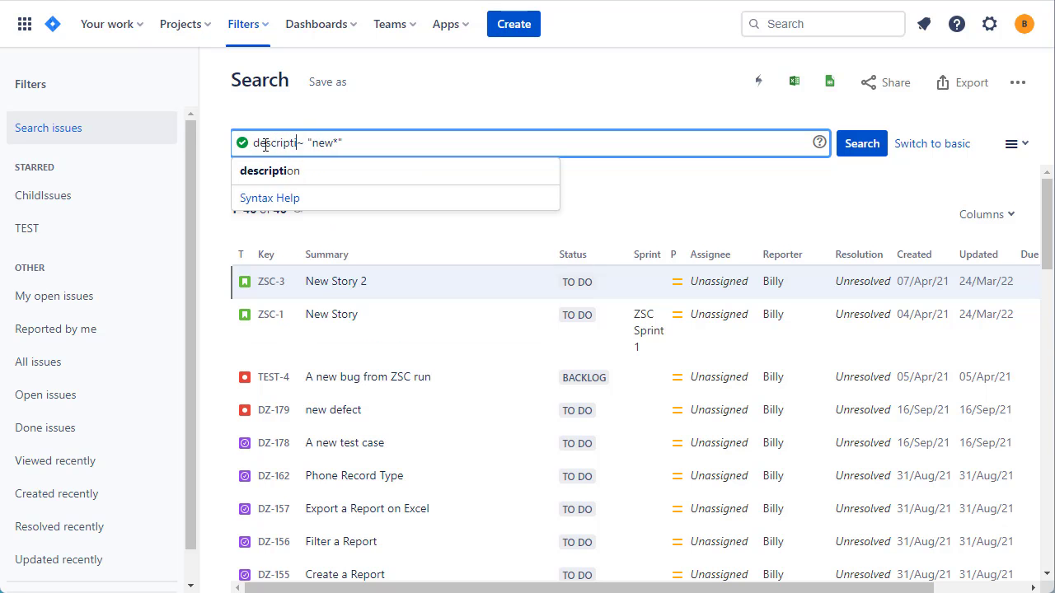
text(on)
key(Return)
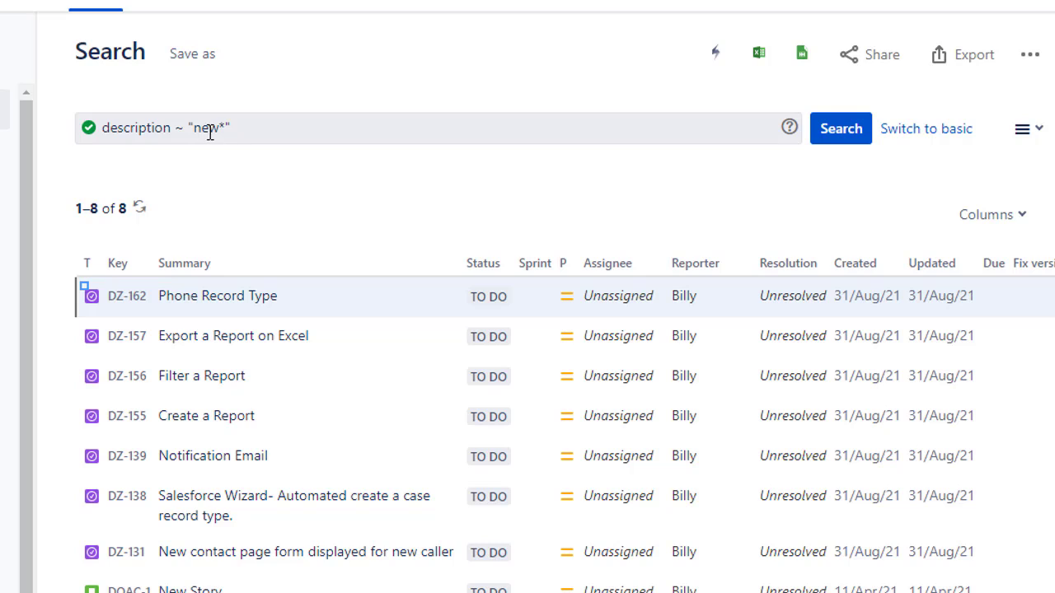
Step: Replace the search value with create a and run the query description ~ "create a"
click(193, 129)
key(ctrl+shift+Right)
key(shift+Right)
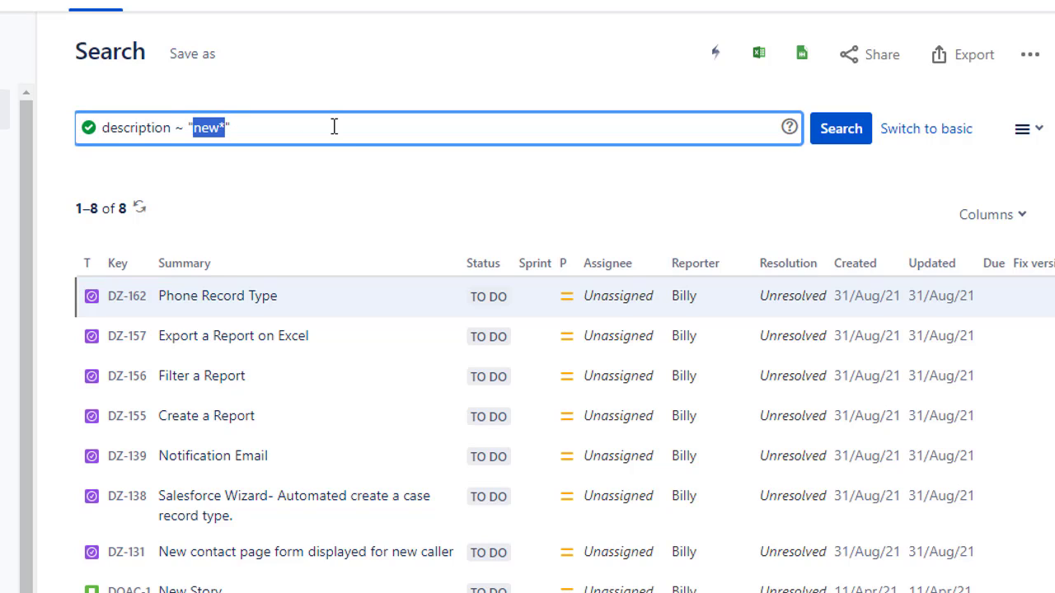
text(cre)
key(BackSpace)
key(BackSpace)
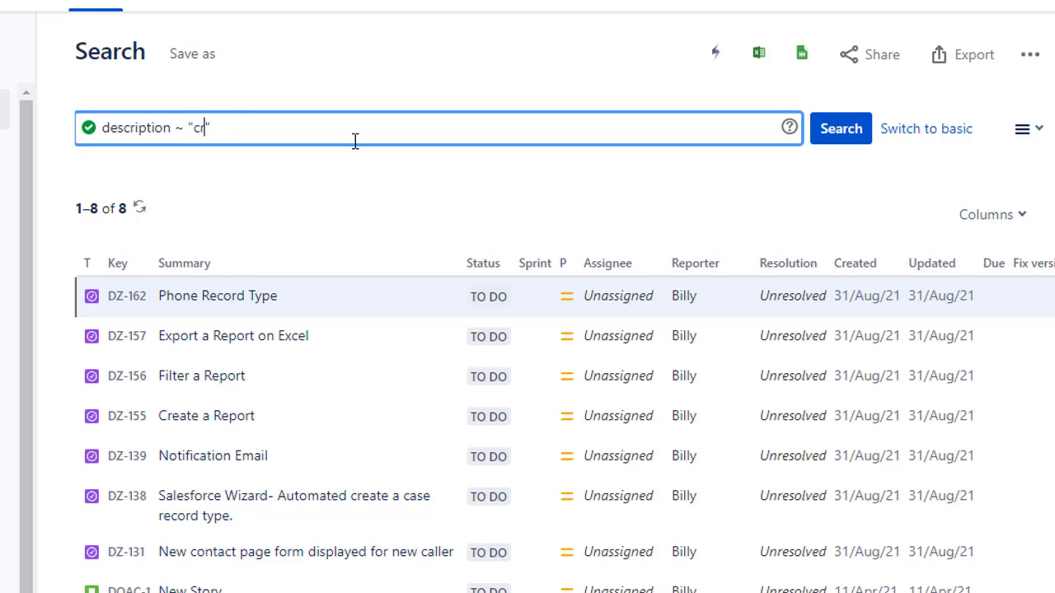
text(reate a)
key(Right)
key(Return)
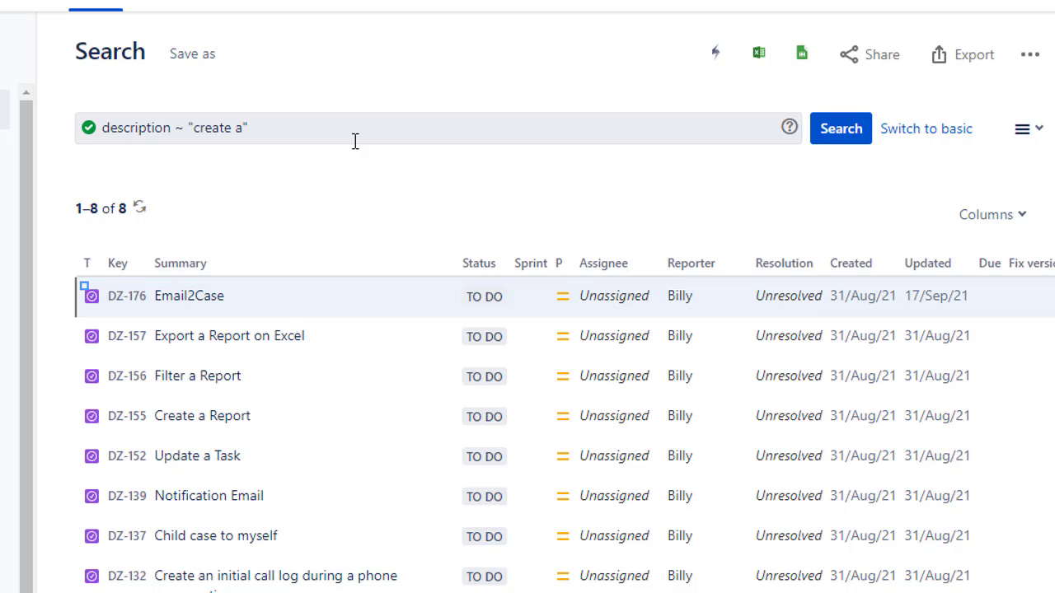
drag(188, 129, 245, 132)
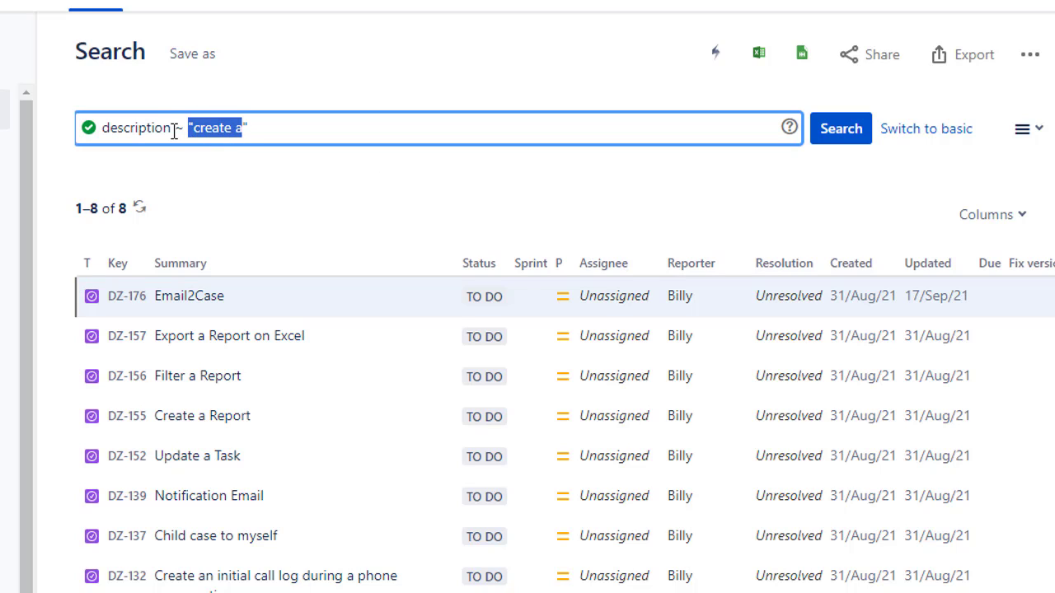
drag(170, 129, 183, 129)
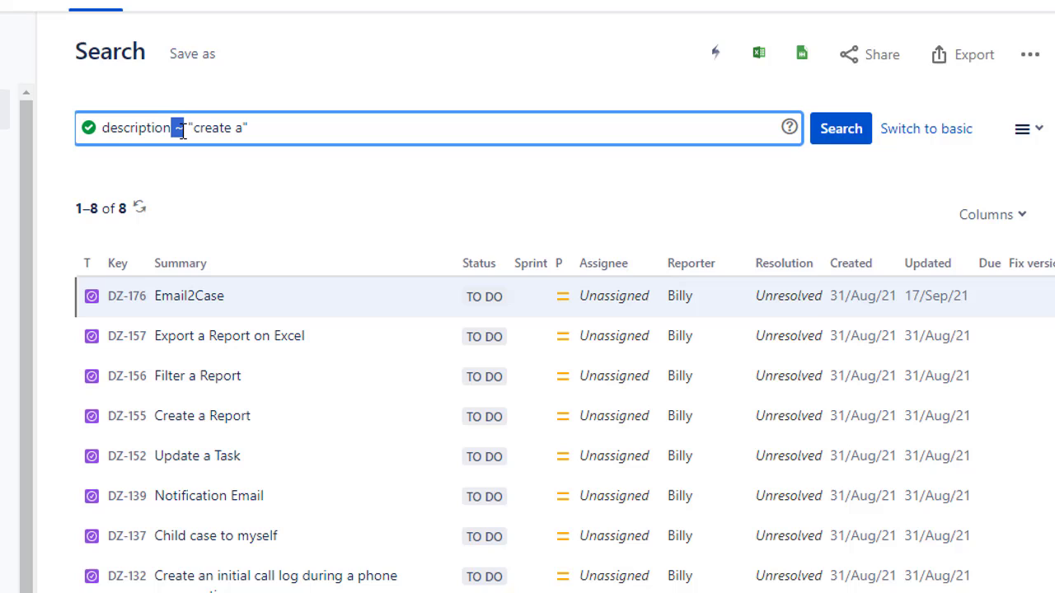
double_click(117, 123)
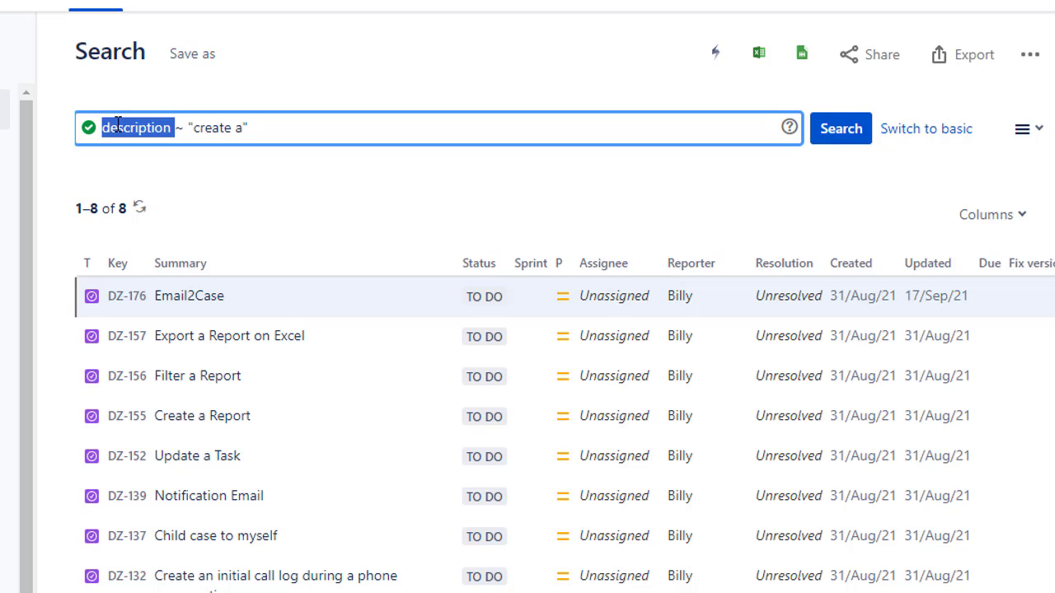
Step: Shorten the first word of the search value to a wildcard and run description ~ "c* a"
click(243, 130)
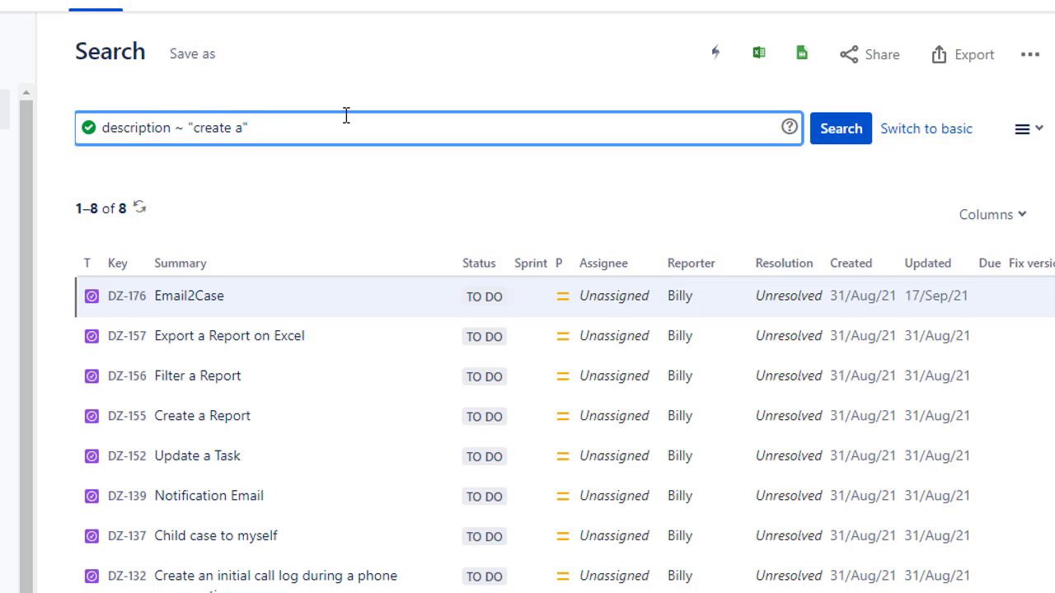
text(?)
key(Right)
key(Left)
key(Left)
key(BackSpace)
key(BackSpace)
key(BackSpace)
key(BackSpace)
key(BackSpace)
key(BackSpace)
text(*)
key(Return)
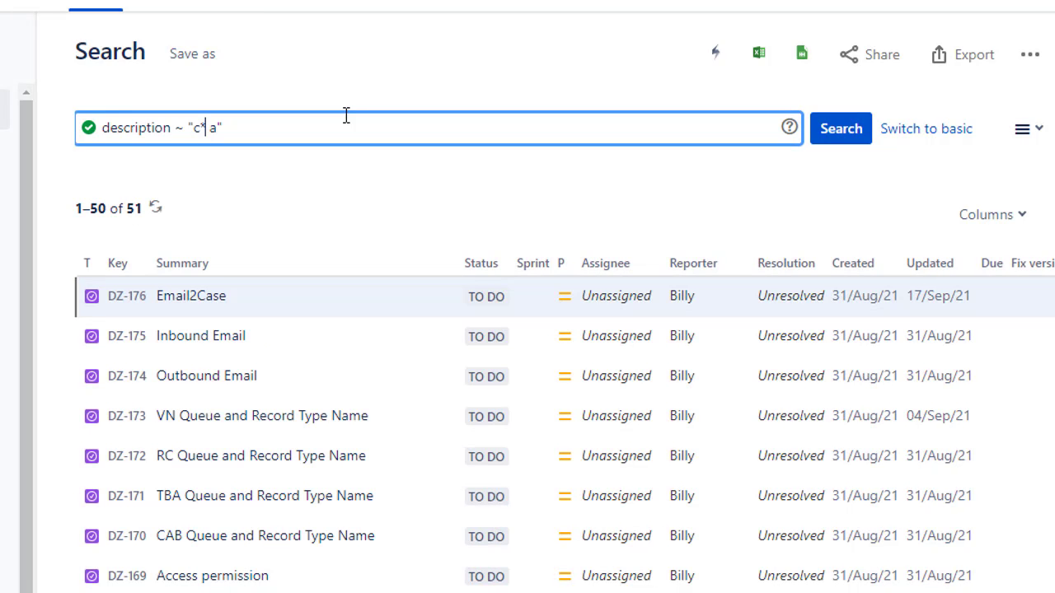
Step: Set the value back to "create a", change the operator to !~ and run description !~ "create a"
key(BackSpace)
text(reate)
key(Left)
key(Left)
key(Left)
key(Left)
key(Left)
key(Left)
key(Left)
key(Left)
key(shift+Left)
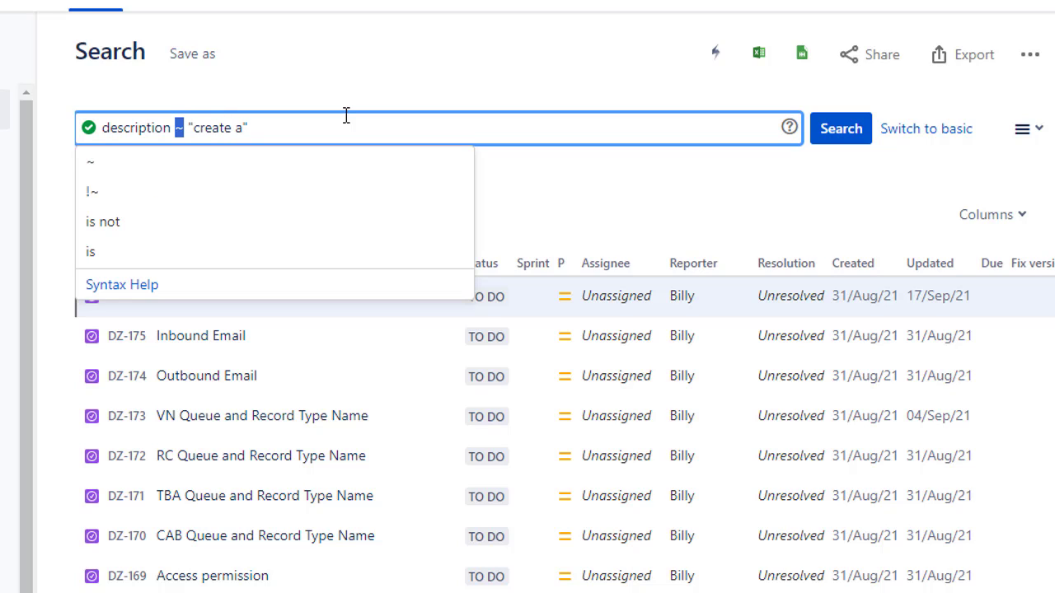
text(!~)
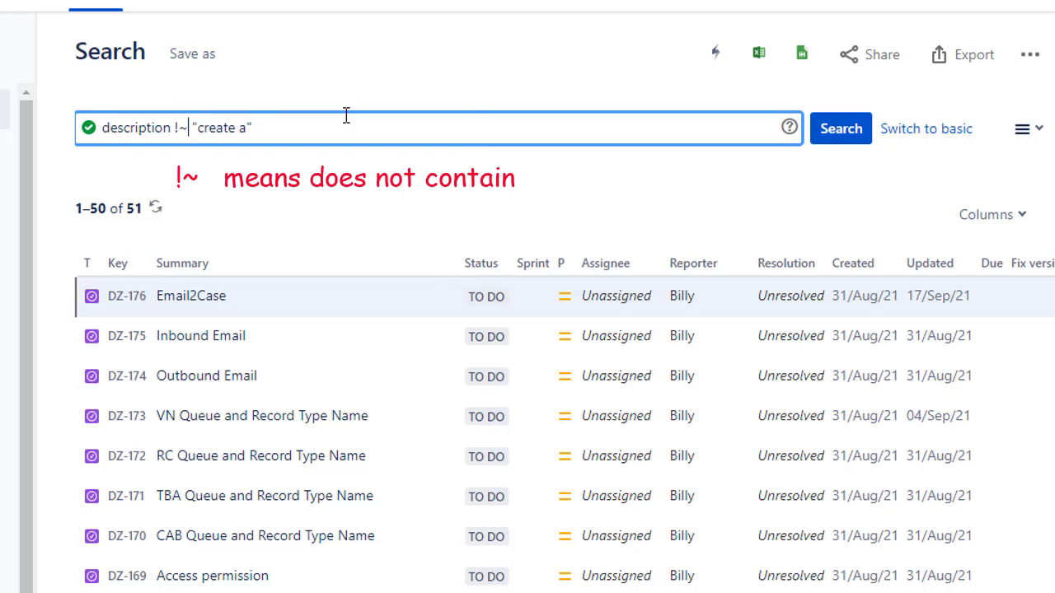
key(Return)
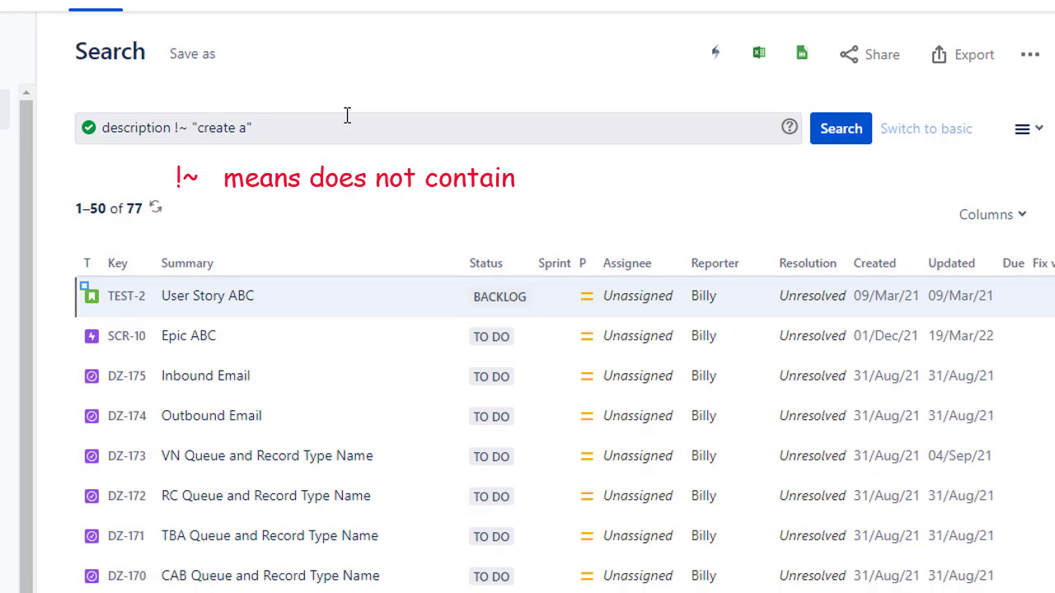
Step: Replace the operator and value so the query reads description is empty, and run the search
click(186, 130)
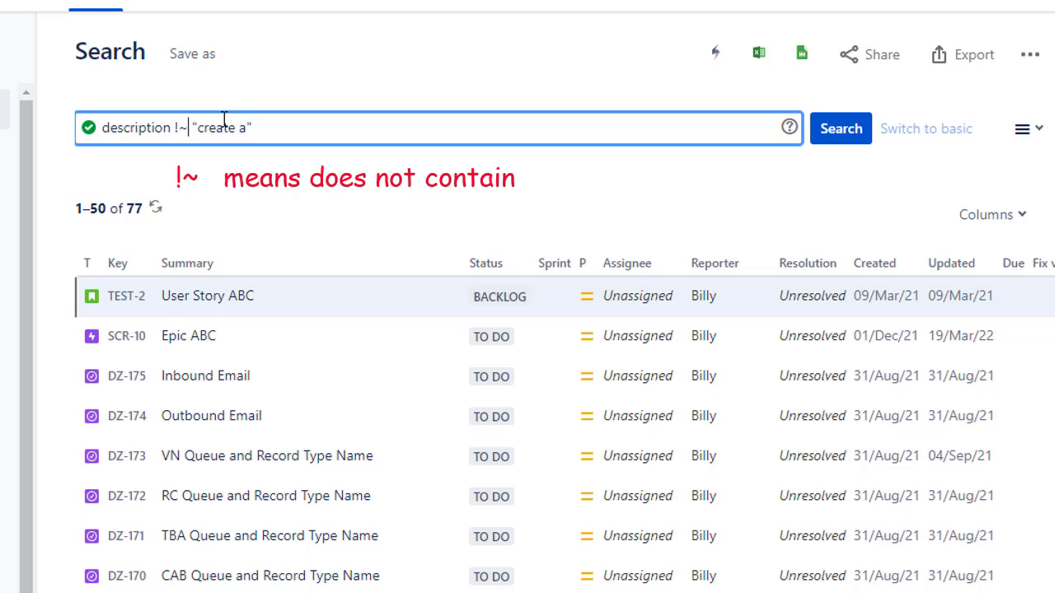
key(BackSpace)
key(BackSpace)
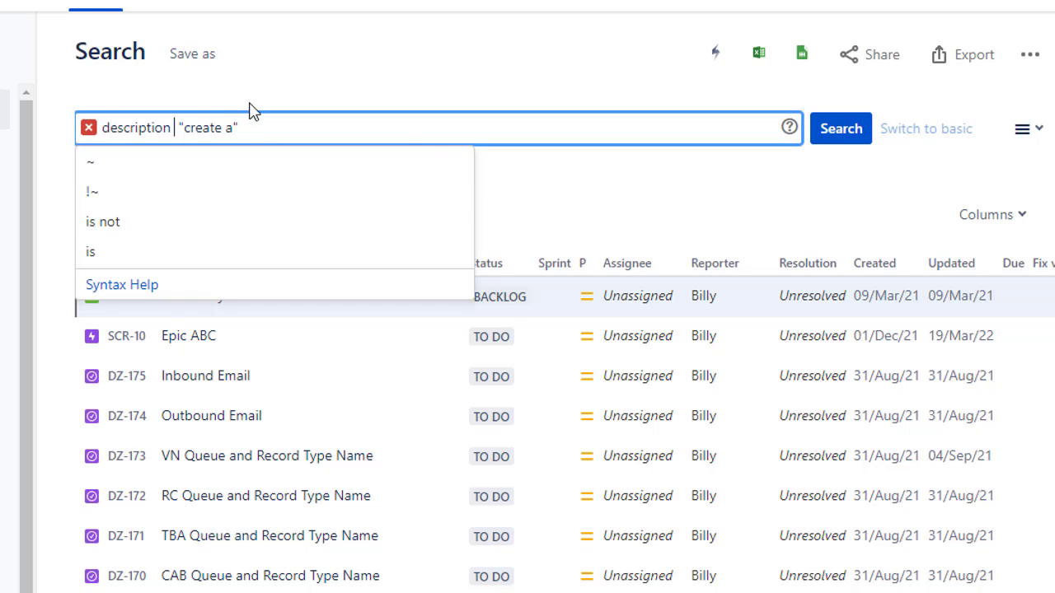
text(is empty)
key(Escape)
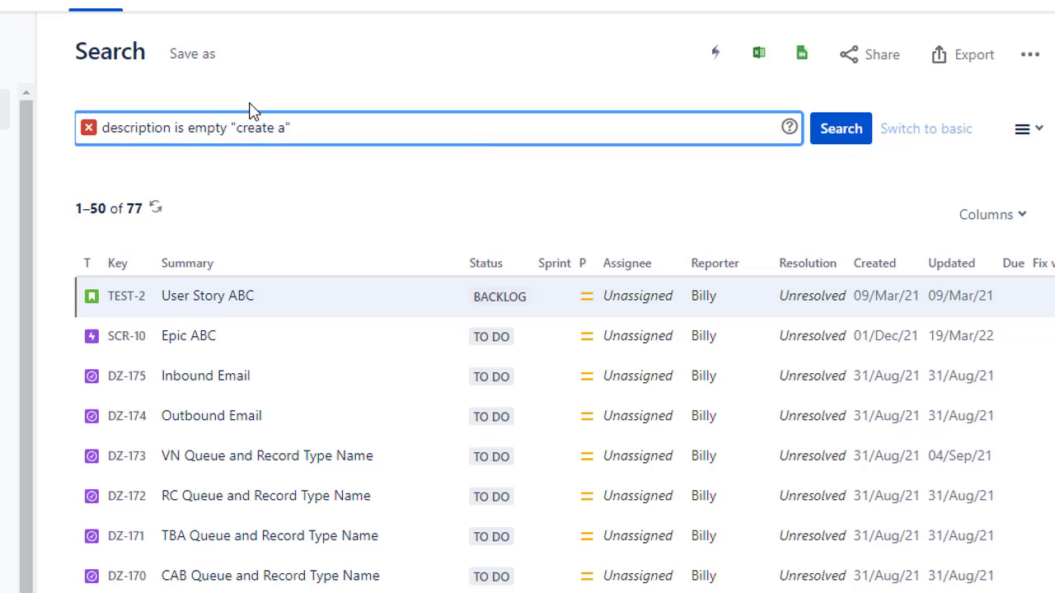
key(Right)
key(shift+Right)
key(shift+Right)
key(shift+Right)
key(shift+Right)
key(shift+Right)
key(shift+Right)
key(shift+Right)
key(shift+Right)
key(shift+Right)
key(shift+Right)
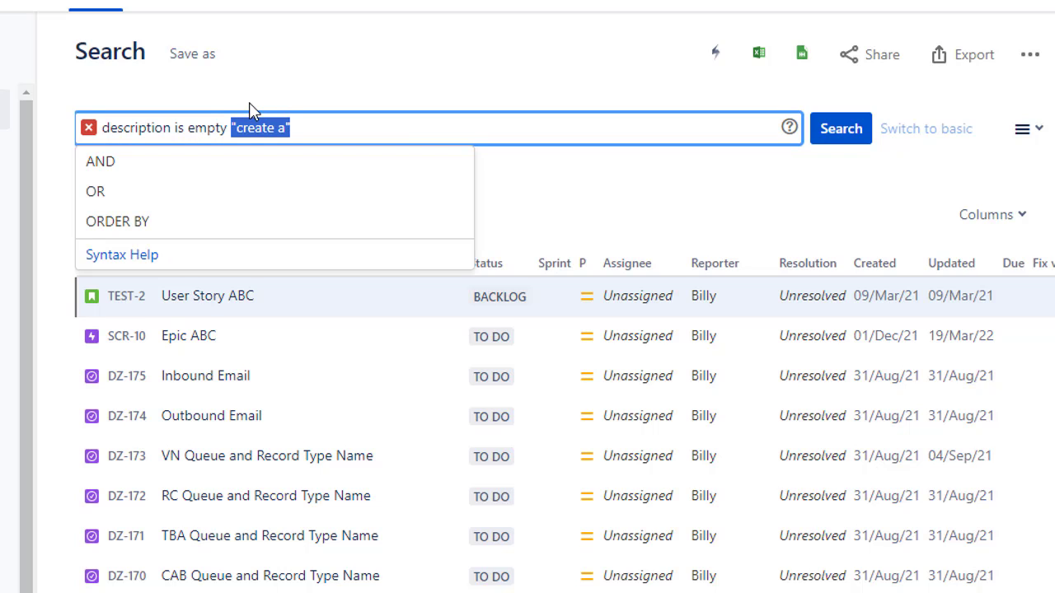
key(BackSpace)
key(Return)
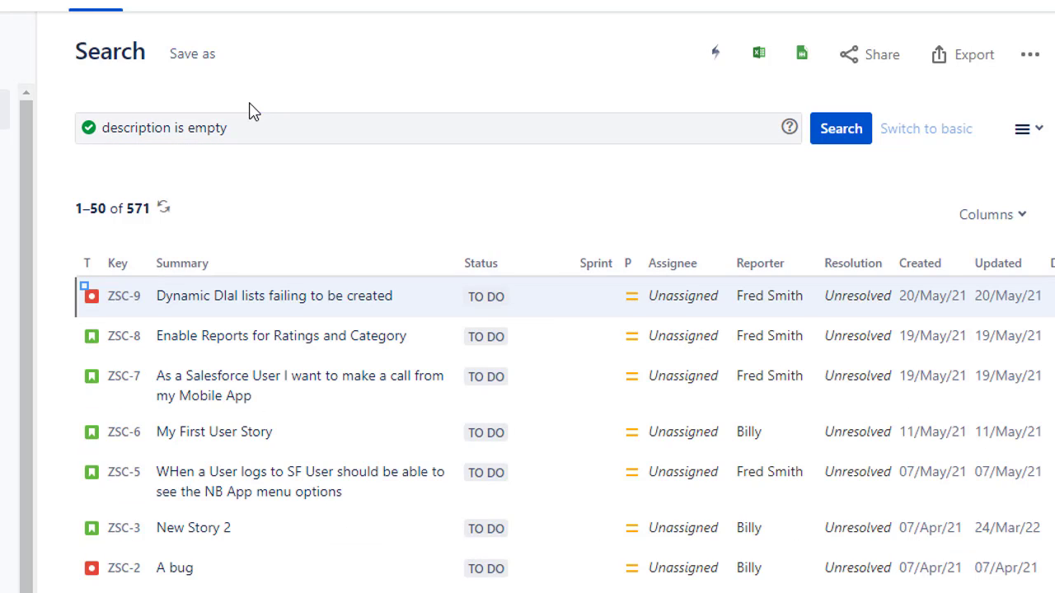
Step: Add not to the operator and run the query description is not empty
click(283, 118)
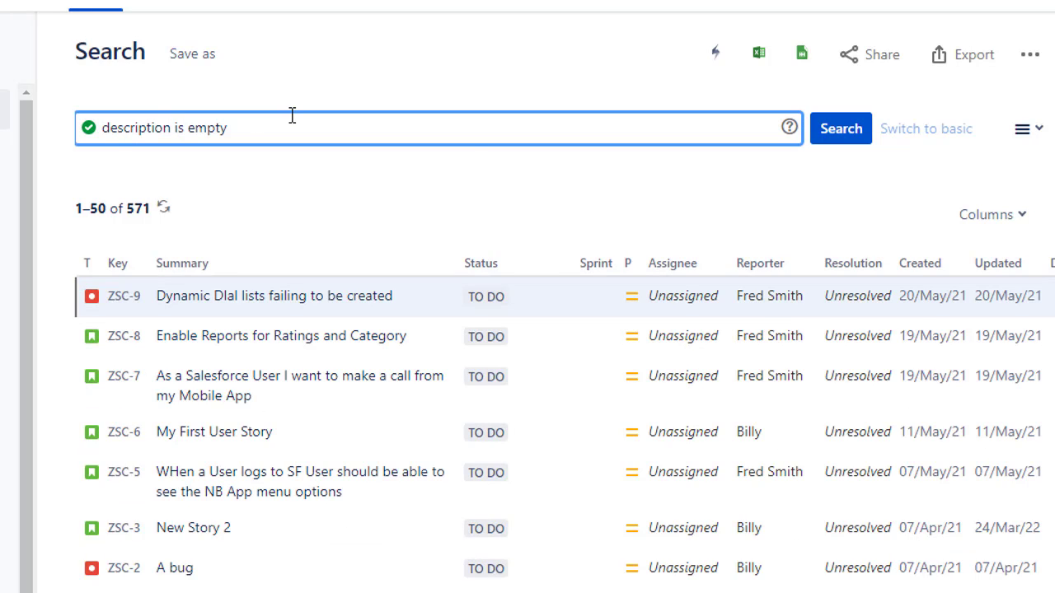
key(Right)
key(Right)
key(Right)
text(not)
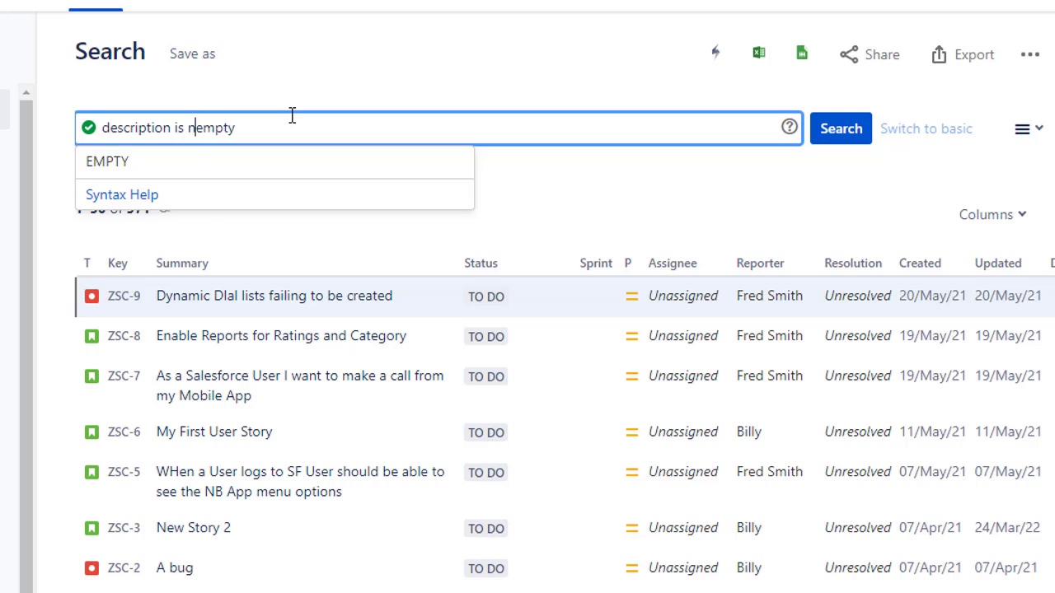
key(Return)
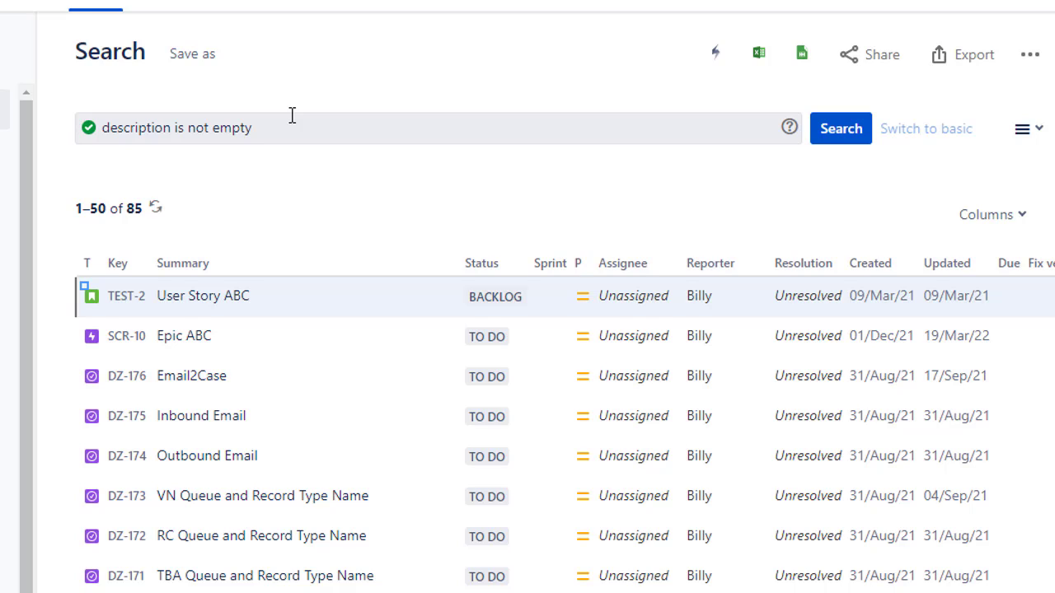
Step: Replace the whole query with project = ATC and run the search
click(297, 127)
key(ctrl+a)
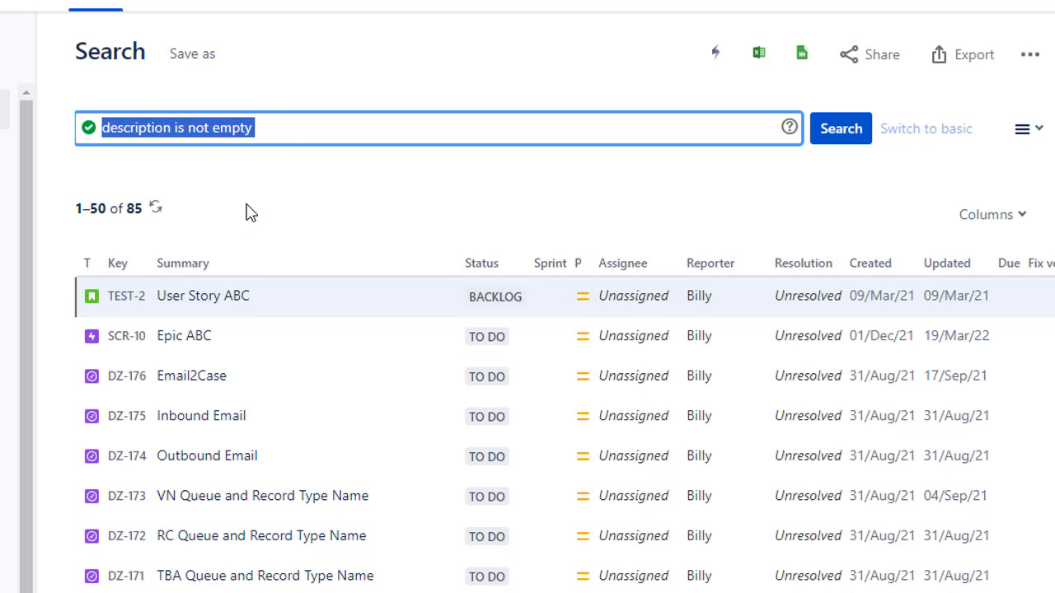
text(project )
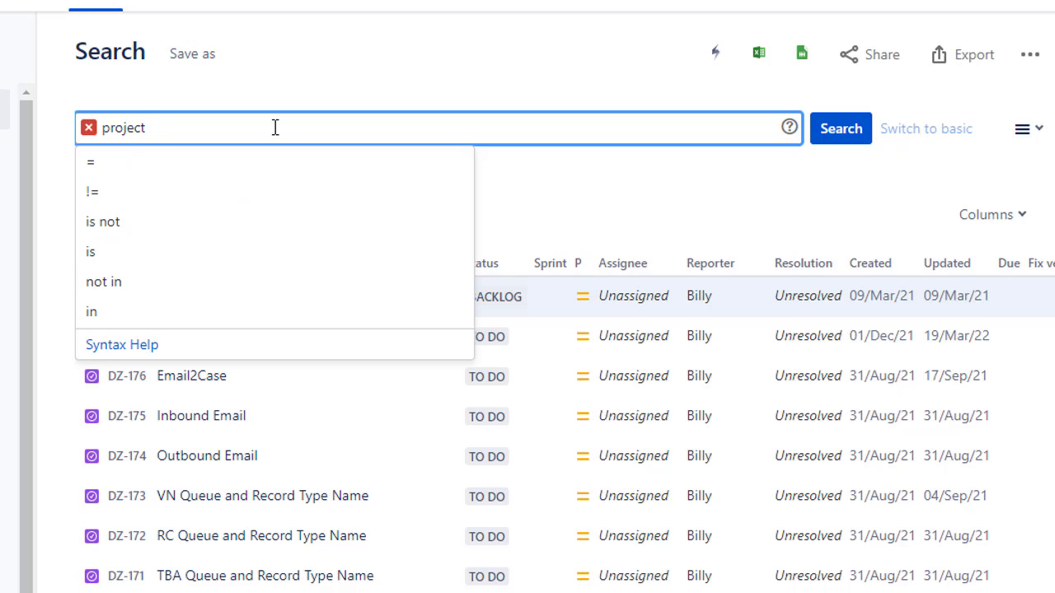
text(= )
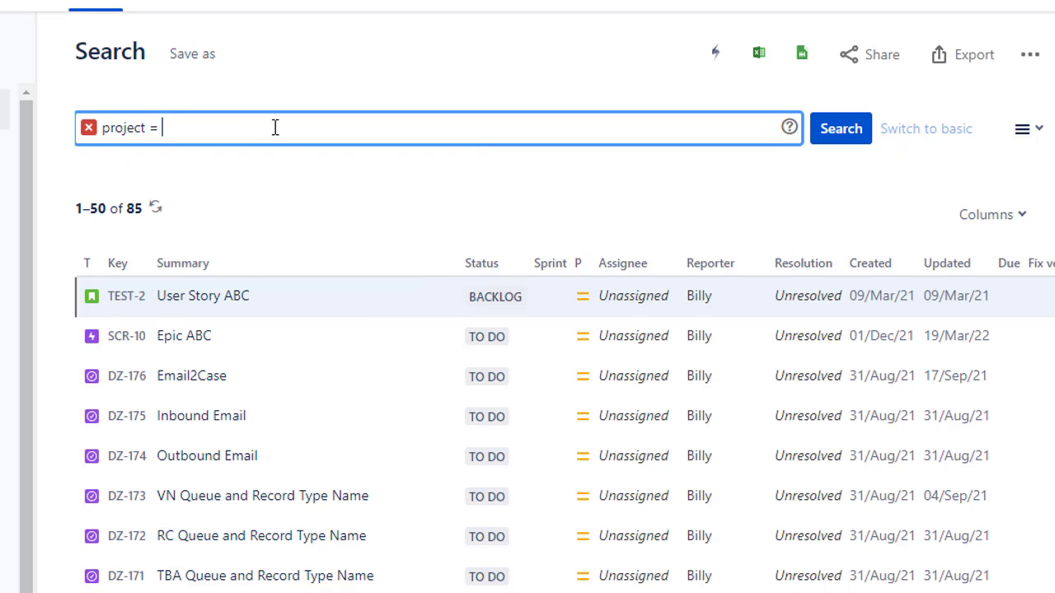
text(ATC)
key(Return)
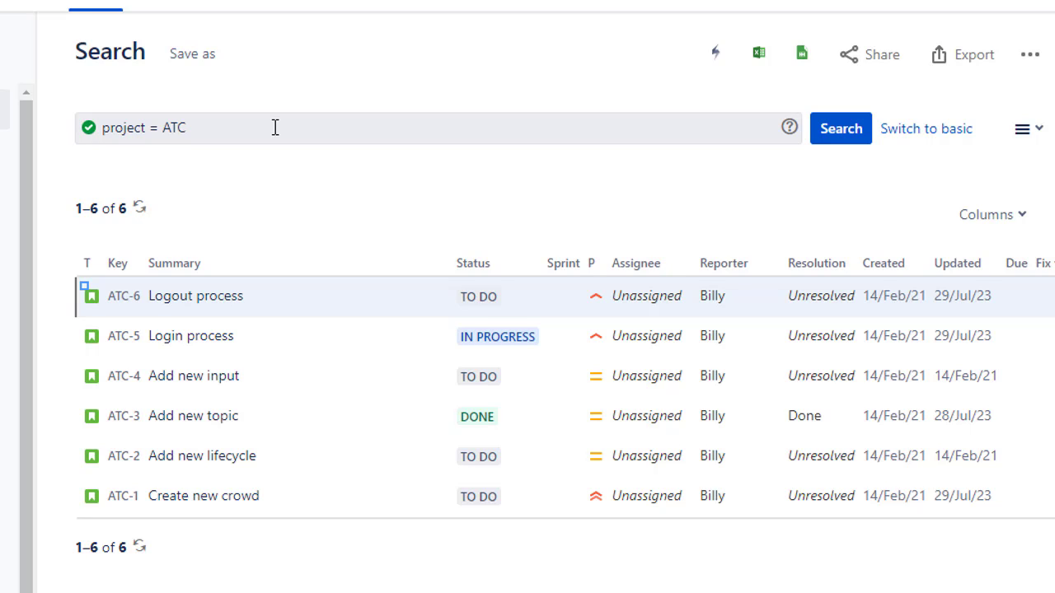
Step: Extend the query with and summary ~ "add" after the project condition, and run the search
click(275, 127)
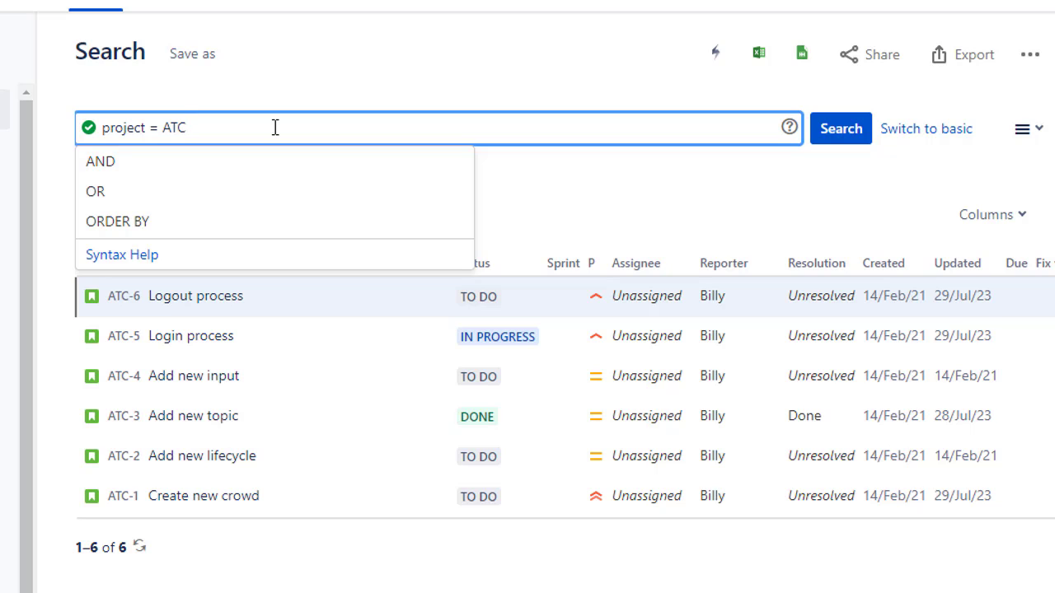
text(and)
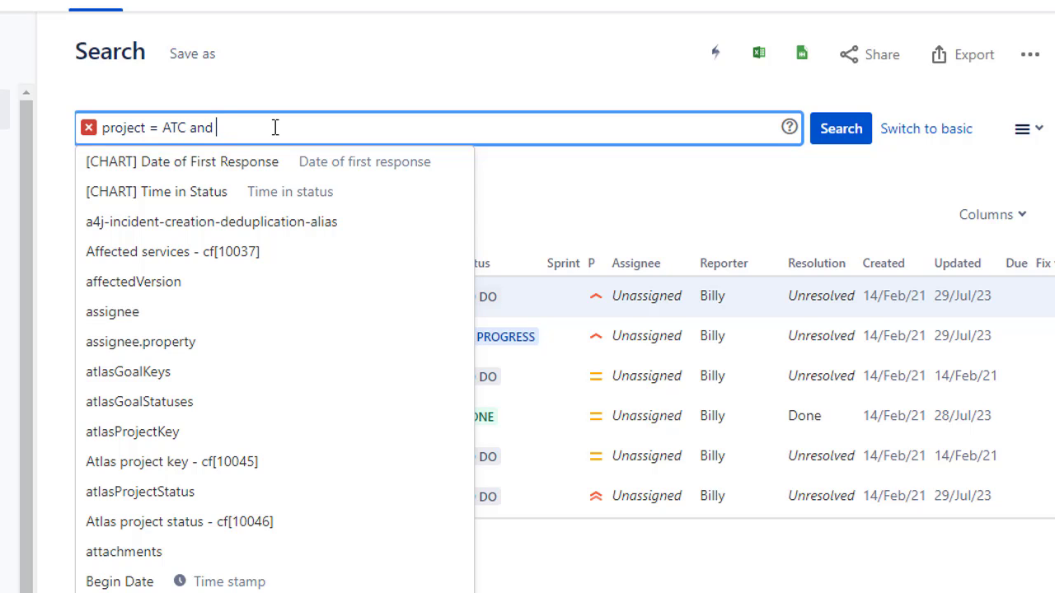
text(summary )
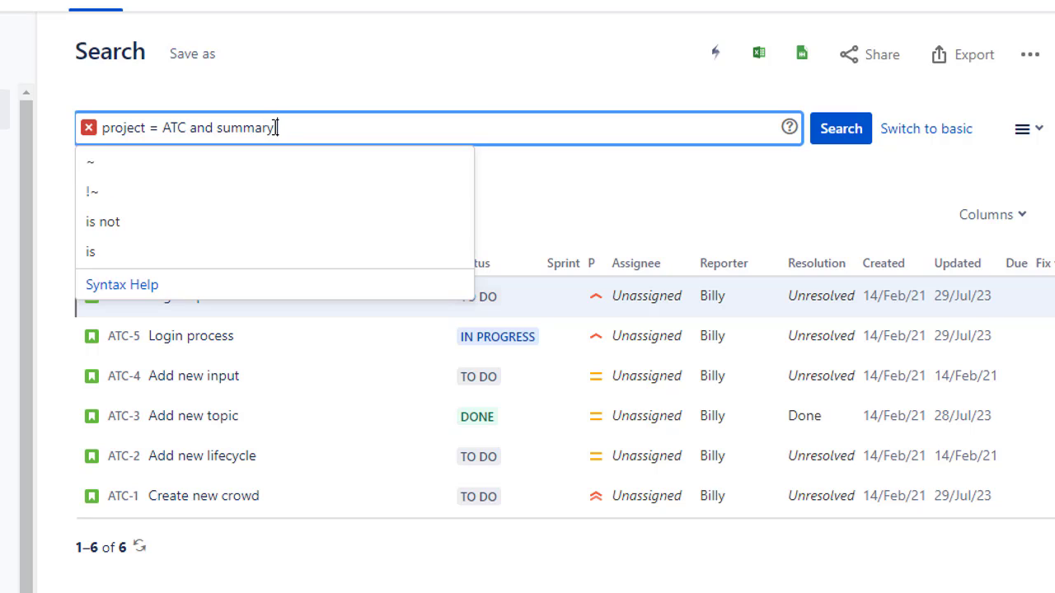
text(=)
key(BackSpace)
key(BackSpace)
text(~ )
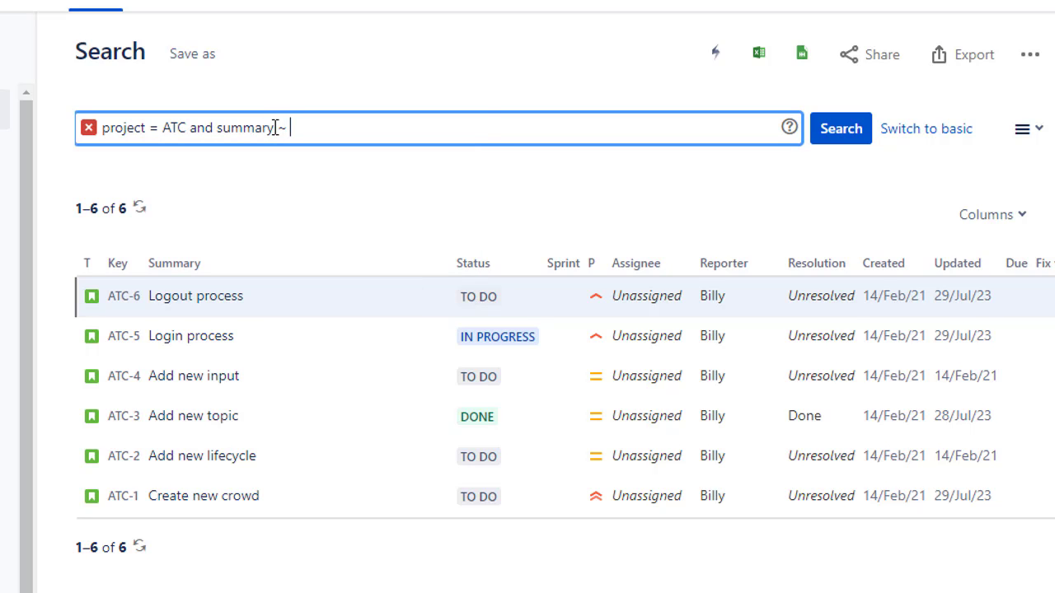
text("add")
key(Return)
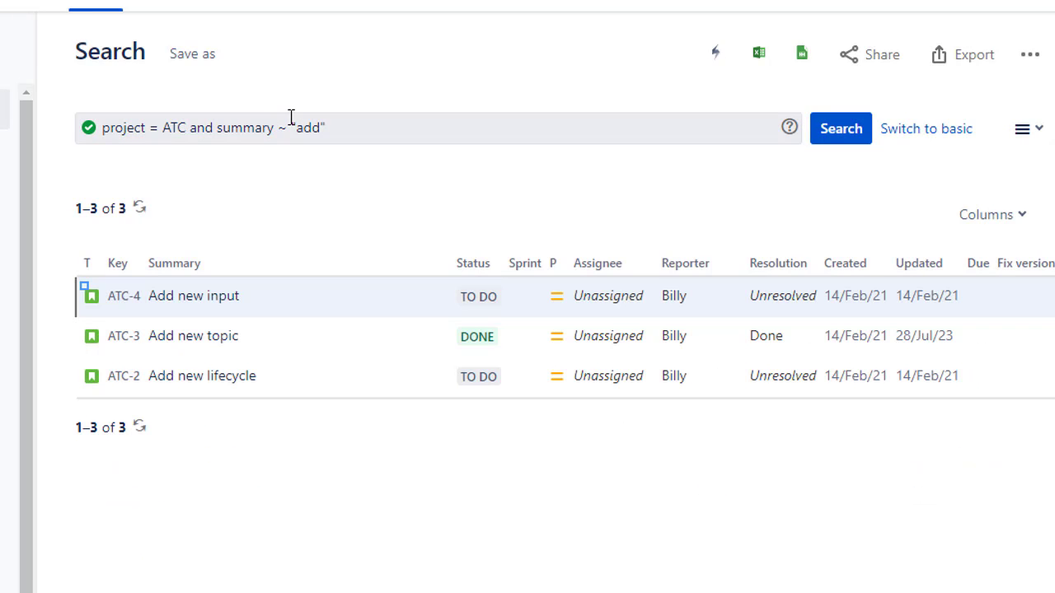
Step: Put the project value in quotation marks so the condition reads project = "ATC"
click(333, 128)
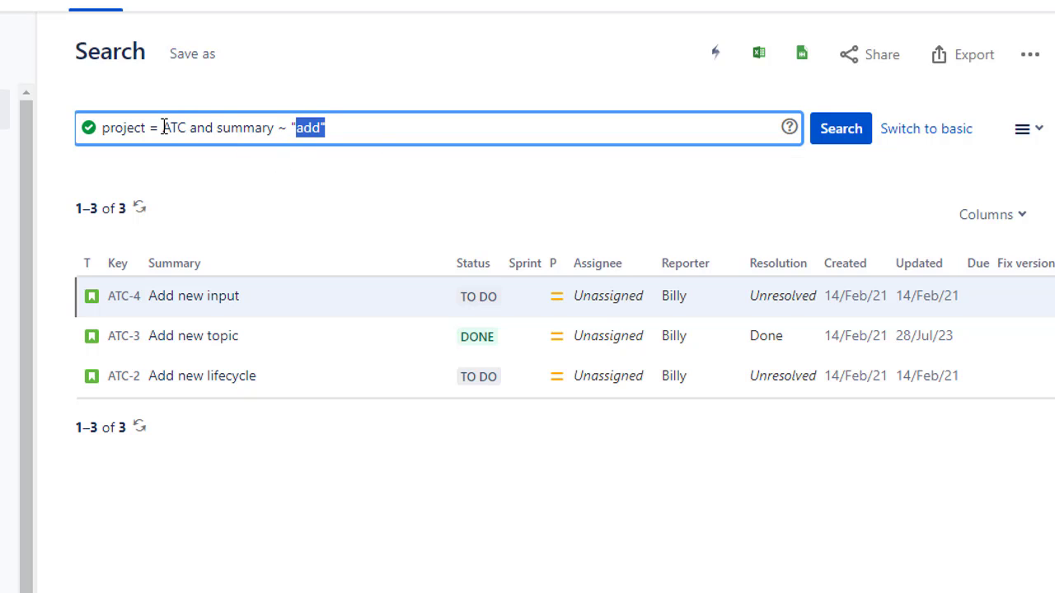
drag(162, 128, 186, 130)
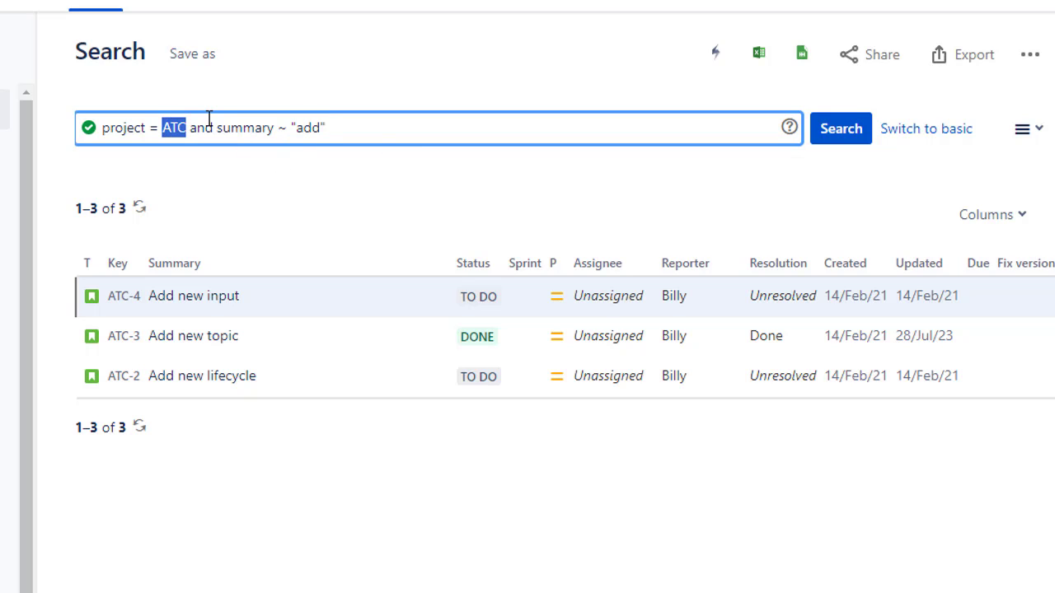
text(ATC)
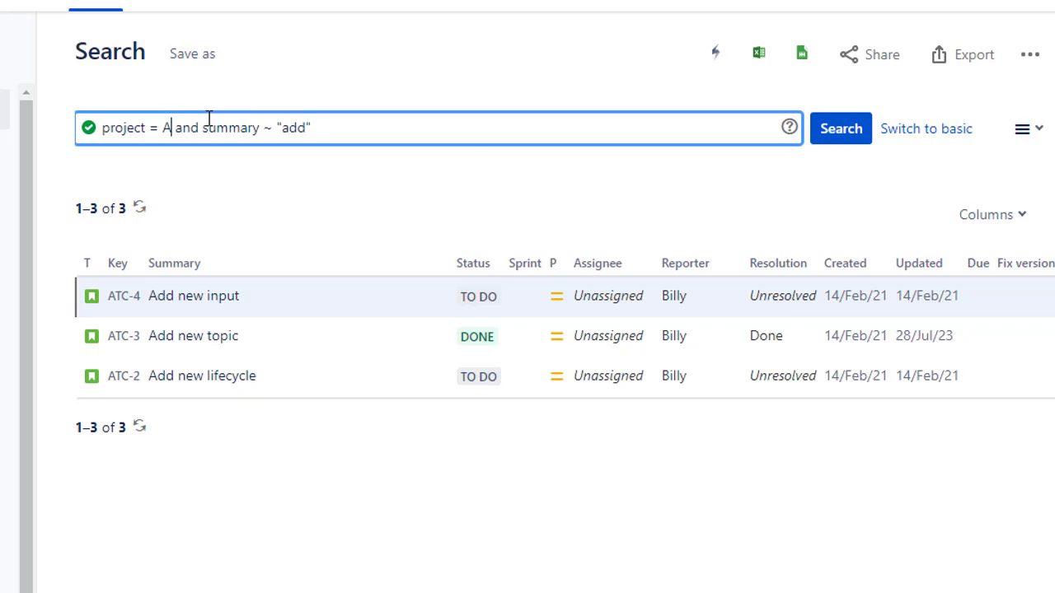
key(BackSpace)
key(BackSpace)
key(BackSpace)
text("AT)
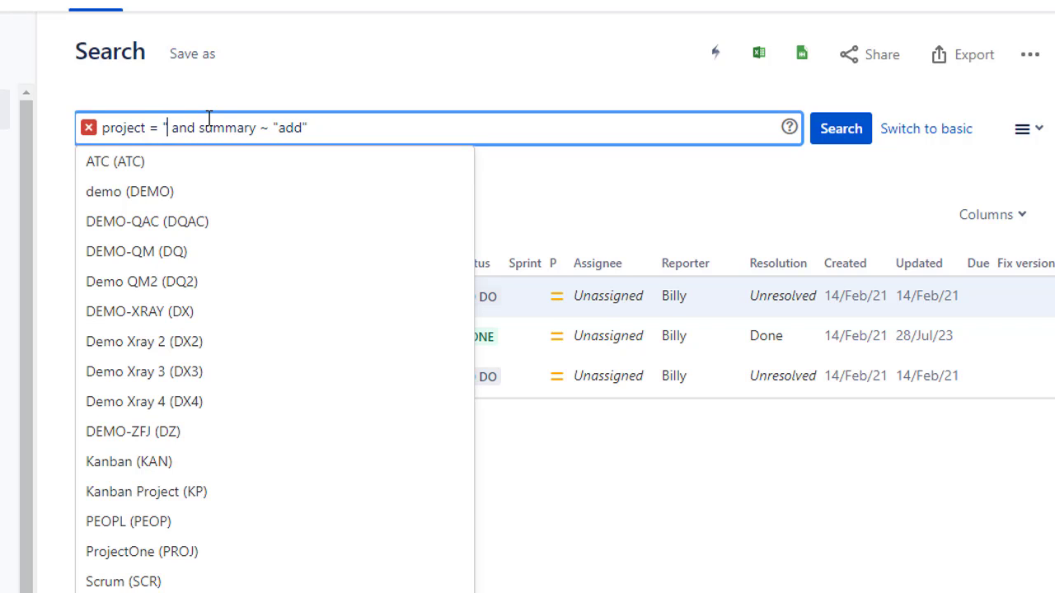
text(R)
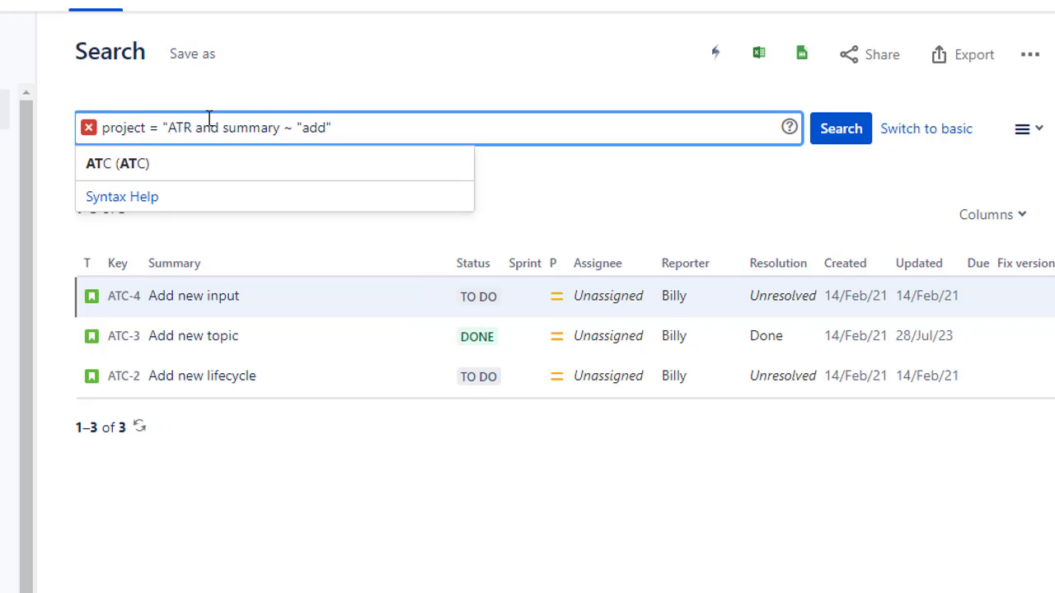
key(BackSpace)
text(C")
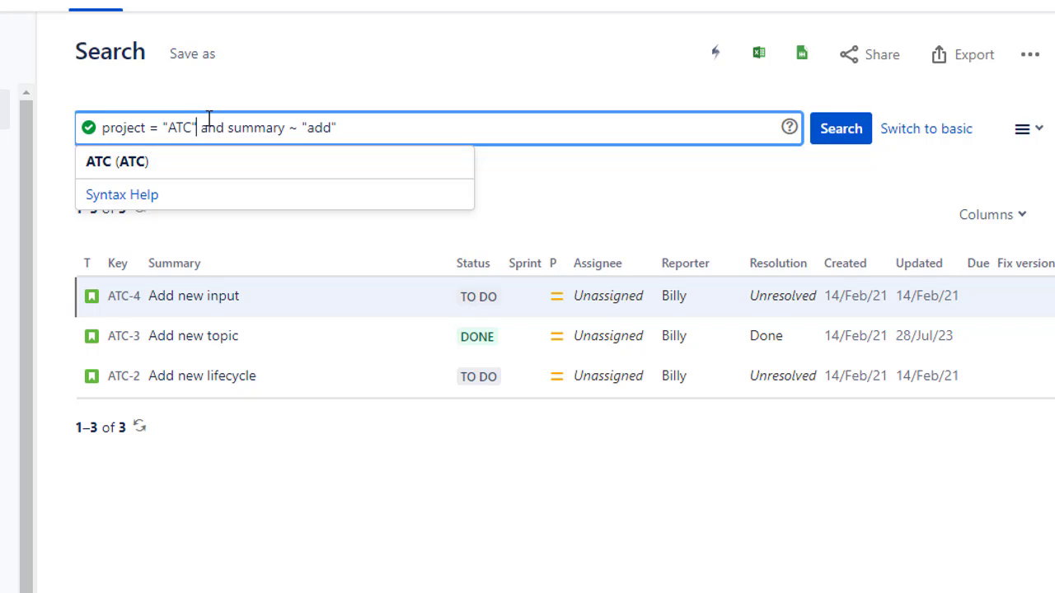
key(BackSpace)
key(BackSpace)
text(C")
Step: Change the project operator to != and run project != "ATC" and summary ~ "add"
drag(225, 129, 299, 136)
click(288, 129)
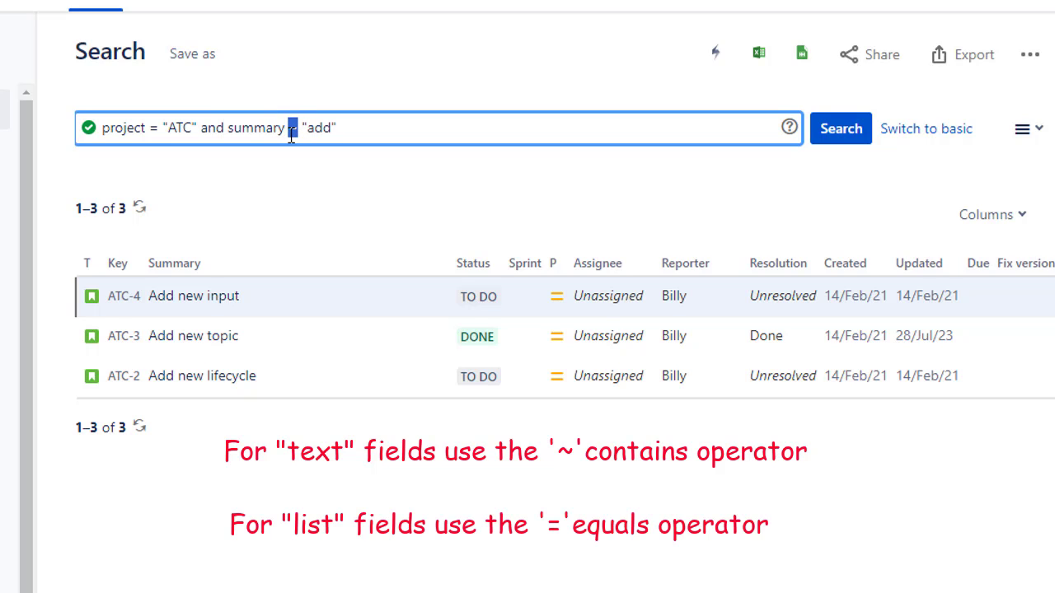
drag(148, 127, 156, 129)
click(149, 128)
text(!)
key(Return)
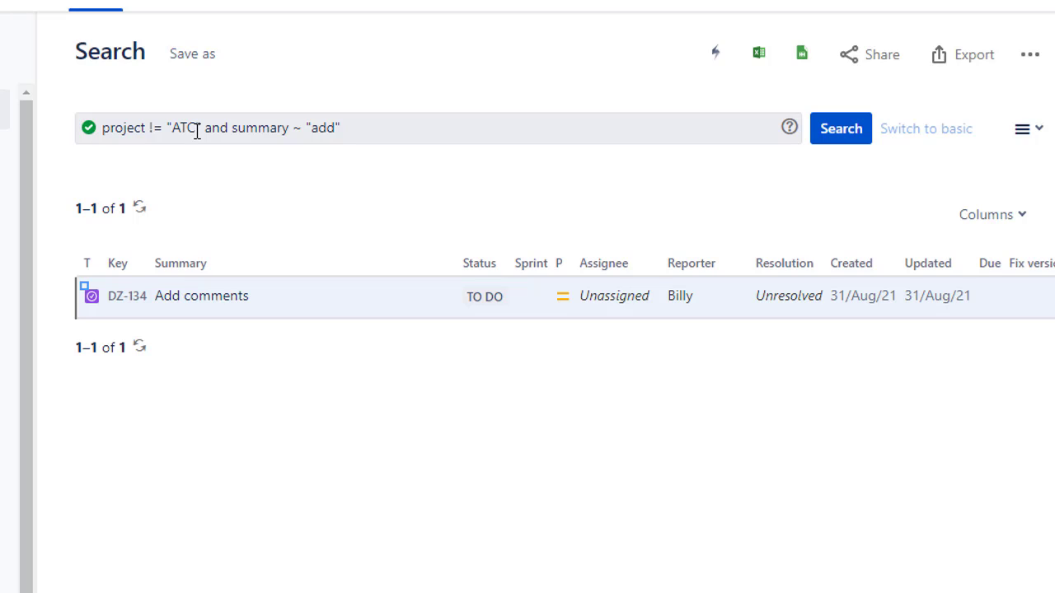
Step: Replace the project operator and value with the list condition in (ATC, DEMO, DQ), keeping the summary condition
drag(149, 134, 202, 134)
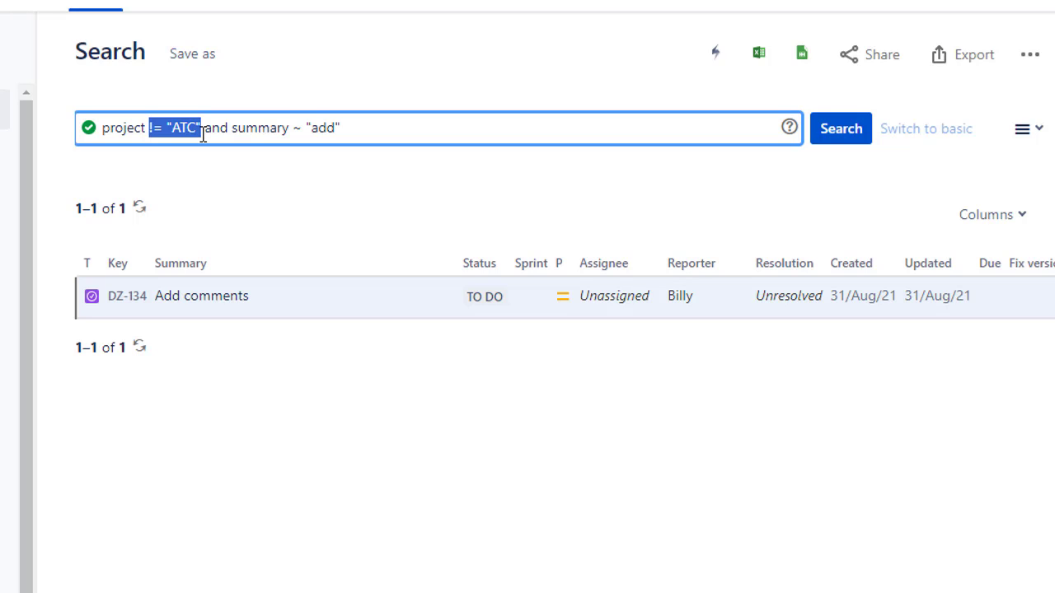
text(in ()
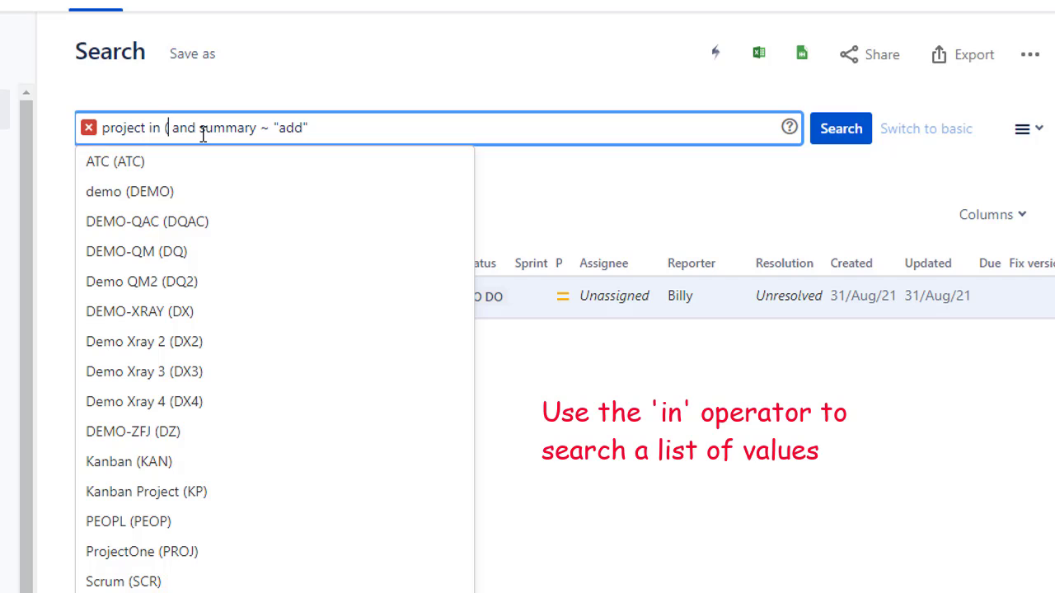
text(ATC)
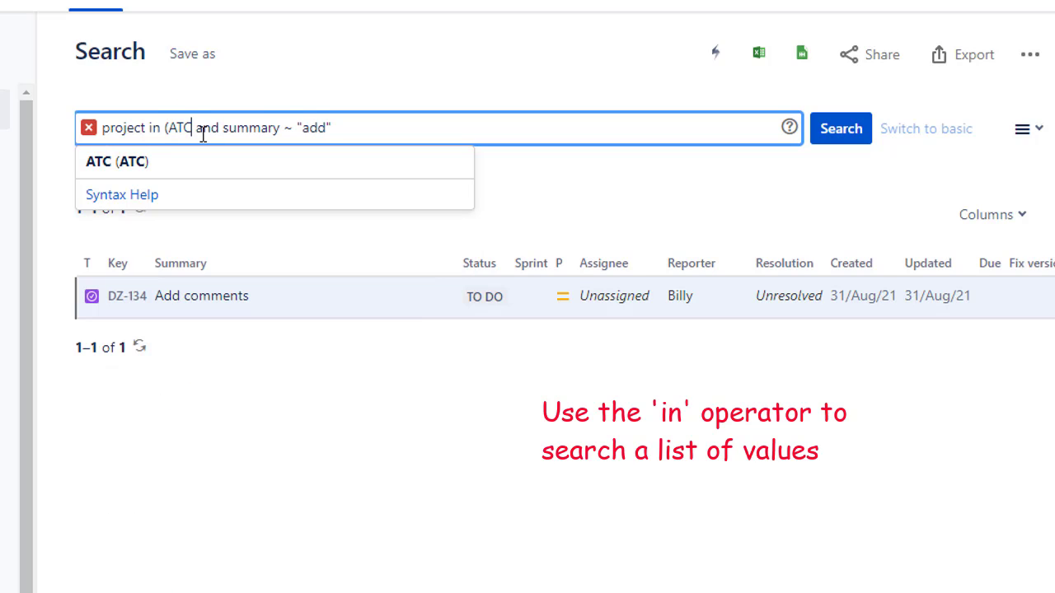
text(, )
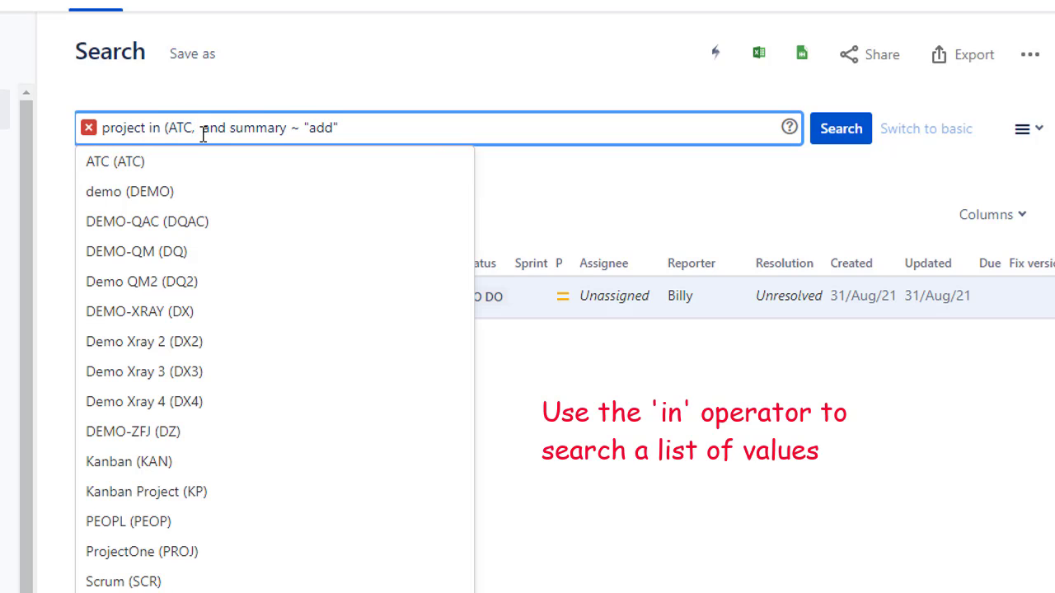
text(DEMO)
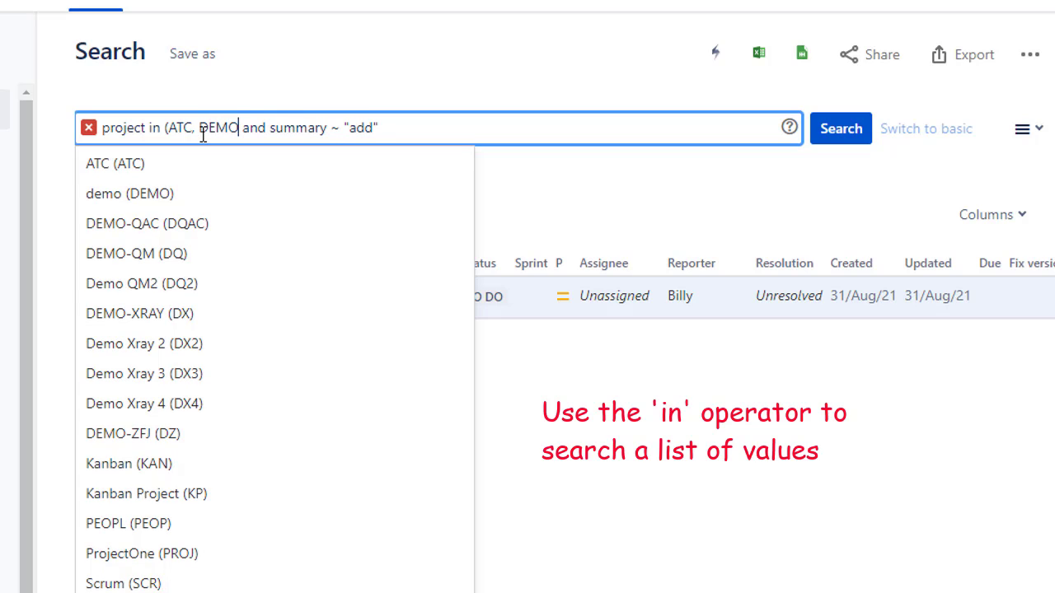
text(, )
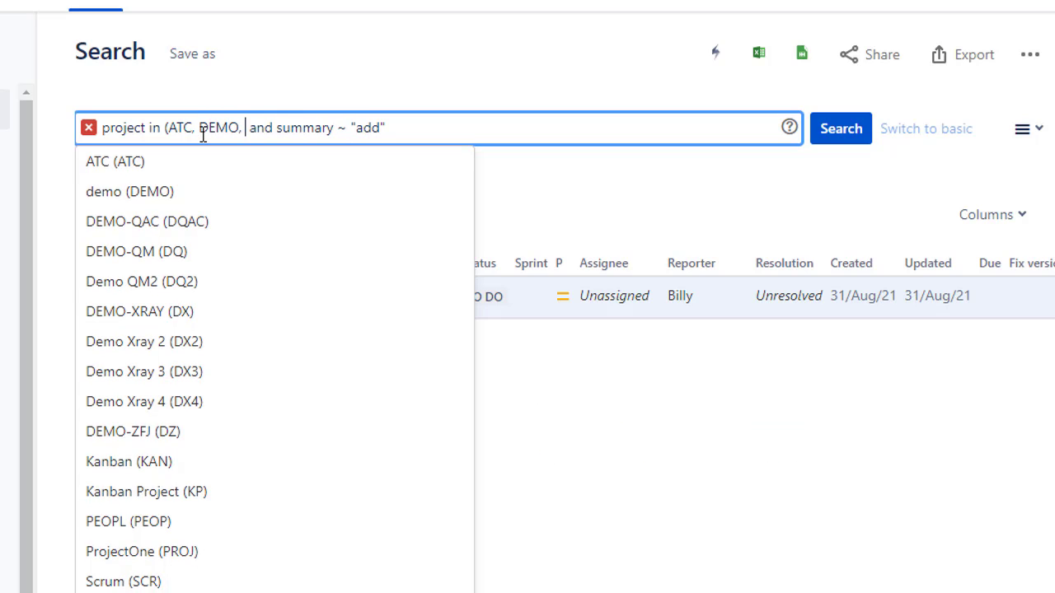
text(DQ))
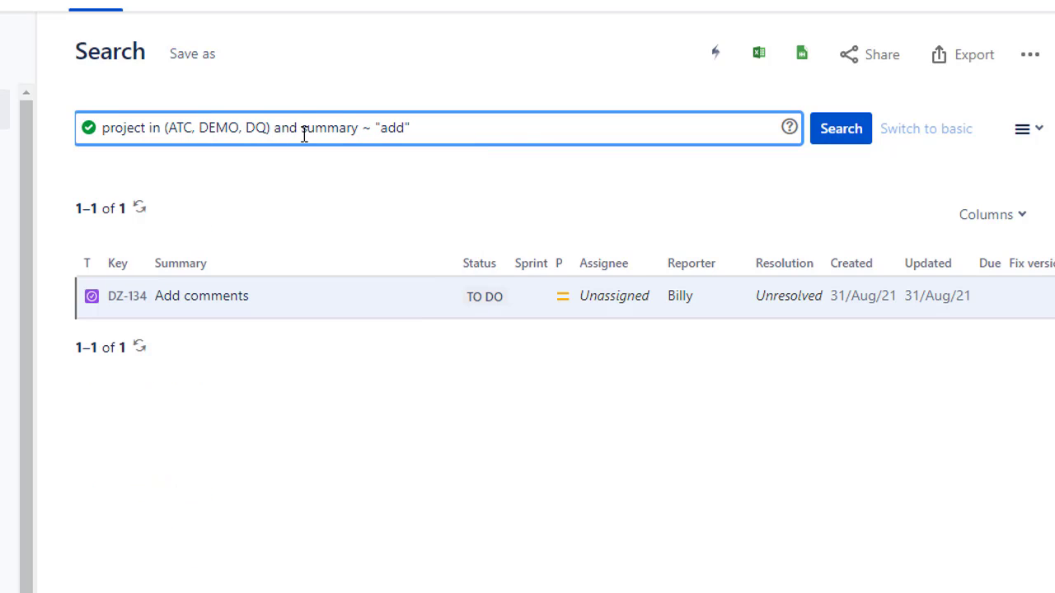
Step: Review the query's conditions and run project in (ATC, DEMO, DQ) and summary ~ "add"
drag(302, 130, 415, 129)
drag(169, 130, 196, 129)
click(228, 130)
click(256, 129)
click(518, 137)
key(Return)
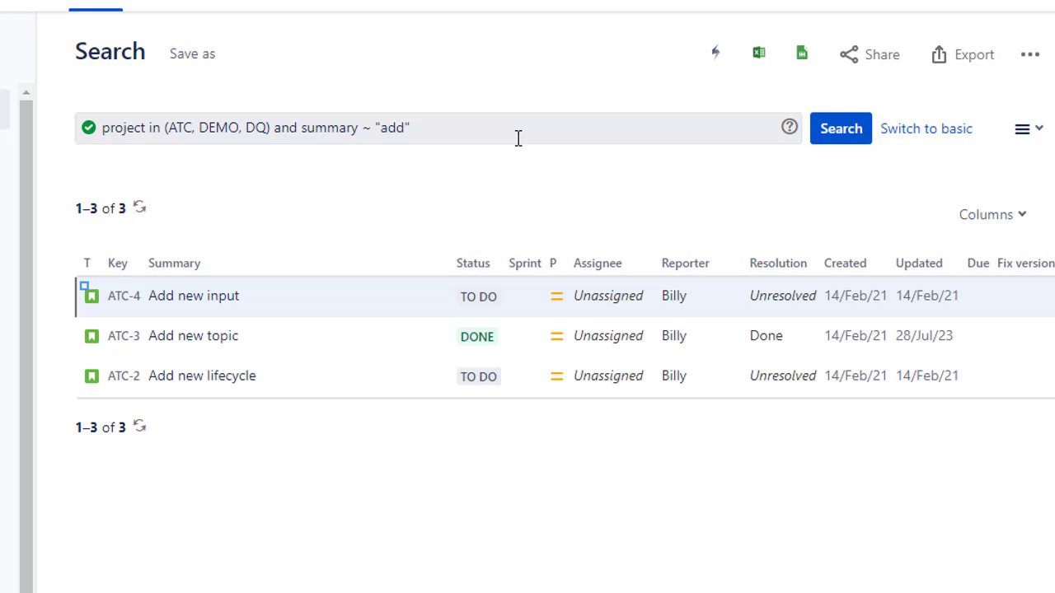
Step: Replace the summary condition after and with a parenthesised group containing summary ~ new
double_click(295, 134)
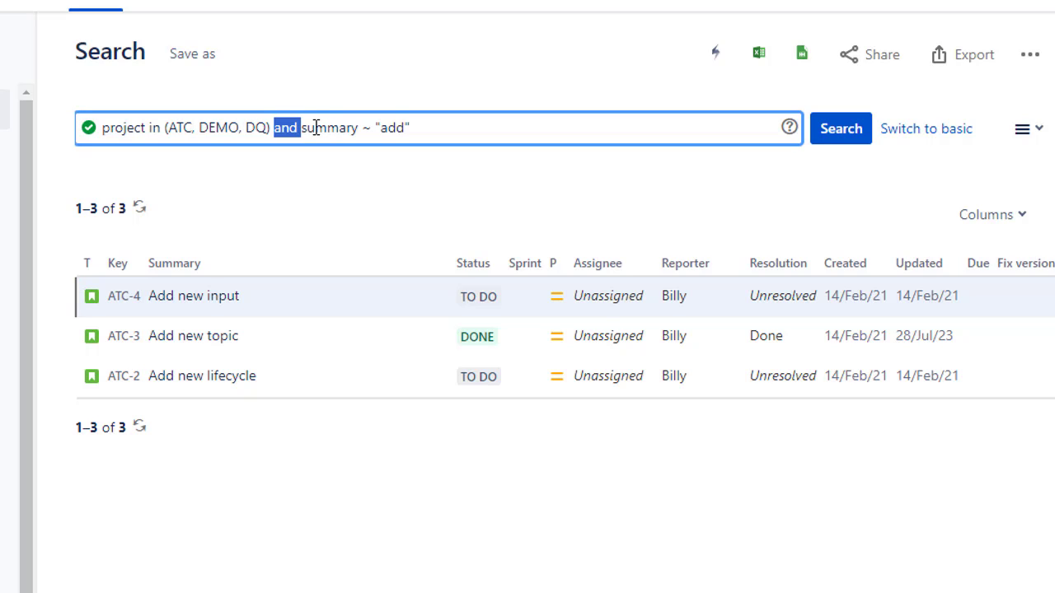
click(316, 129)
drag(304, 129, 459, 118)
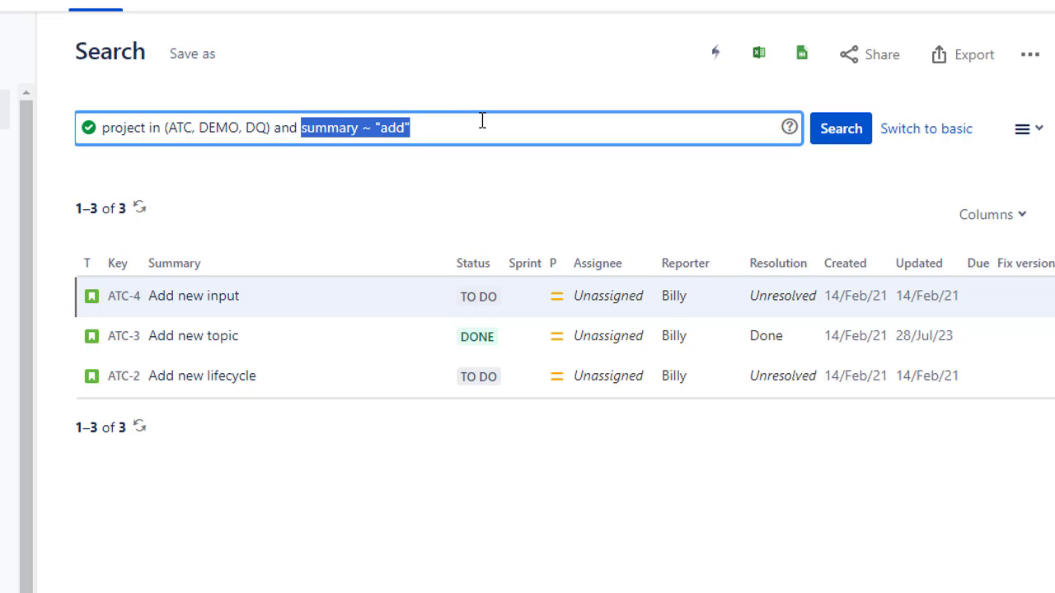
text(())
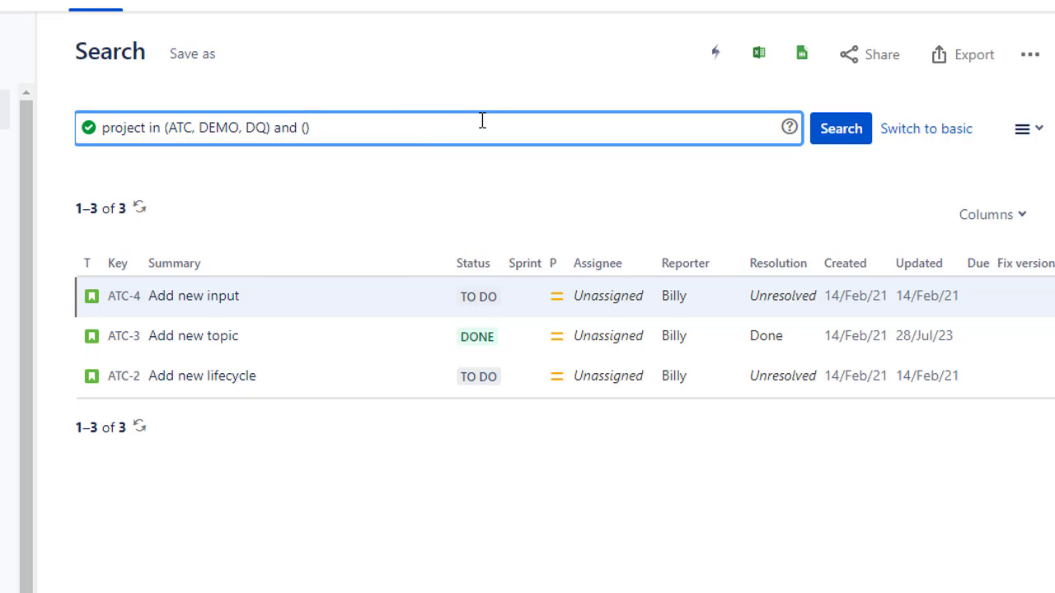
key(Left)
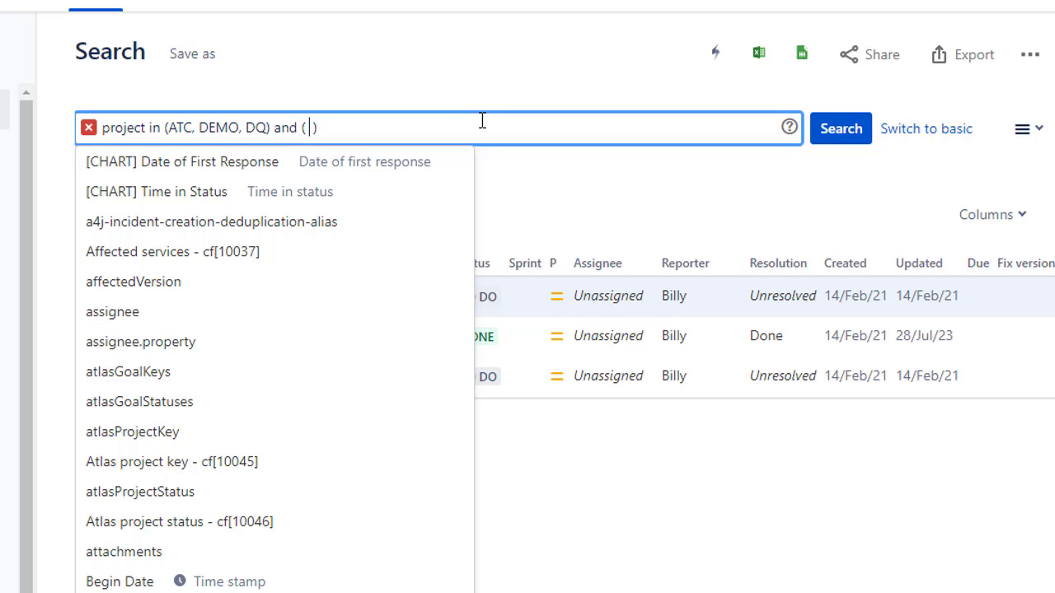
text(summary )
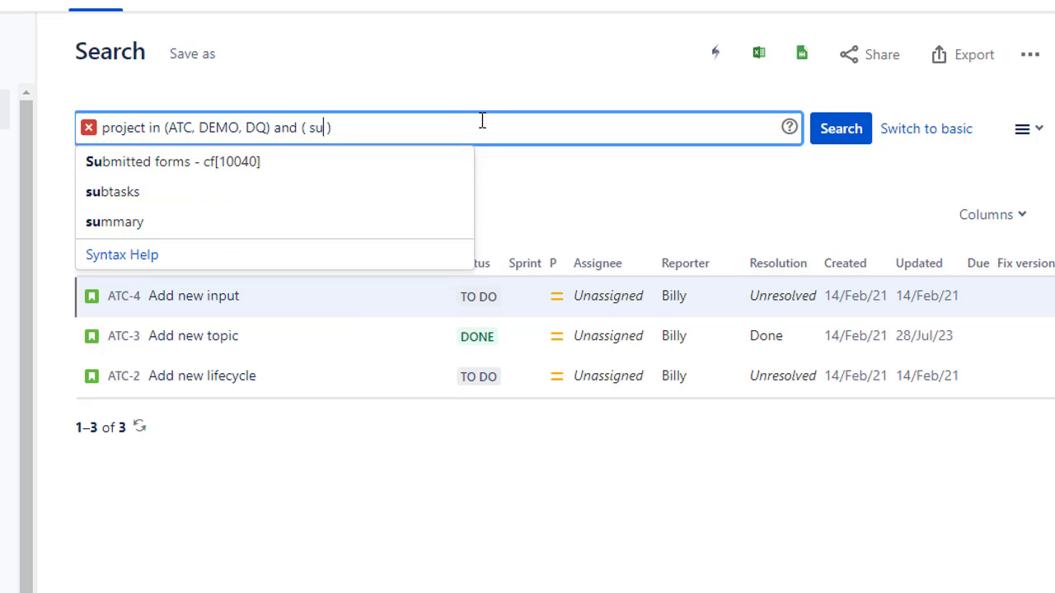
text(+)
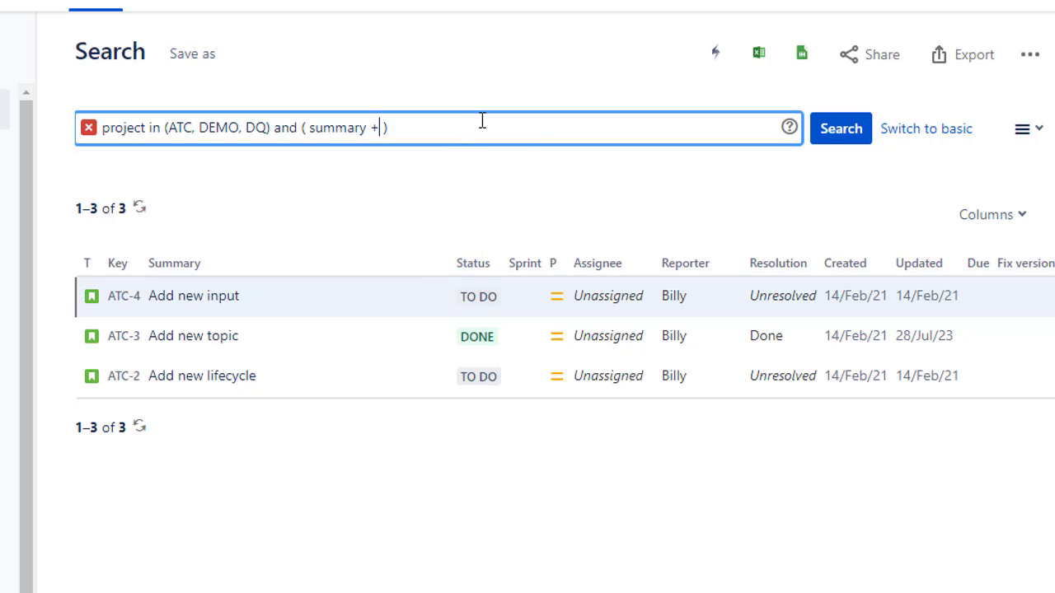
key(BackSpace)
text(+)
key(BackSpace)
text(~ new )
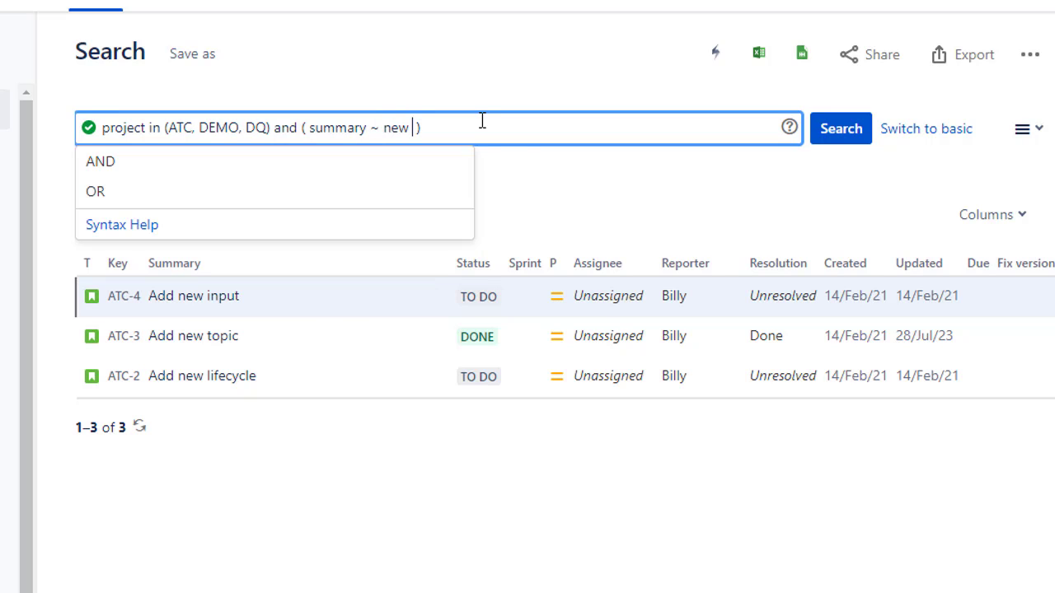
text(or summary)
text( ~ ne)
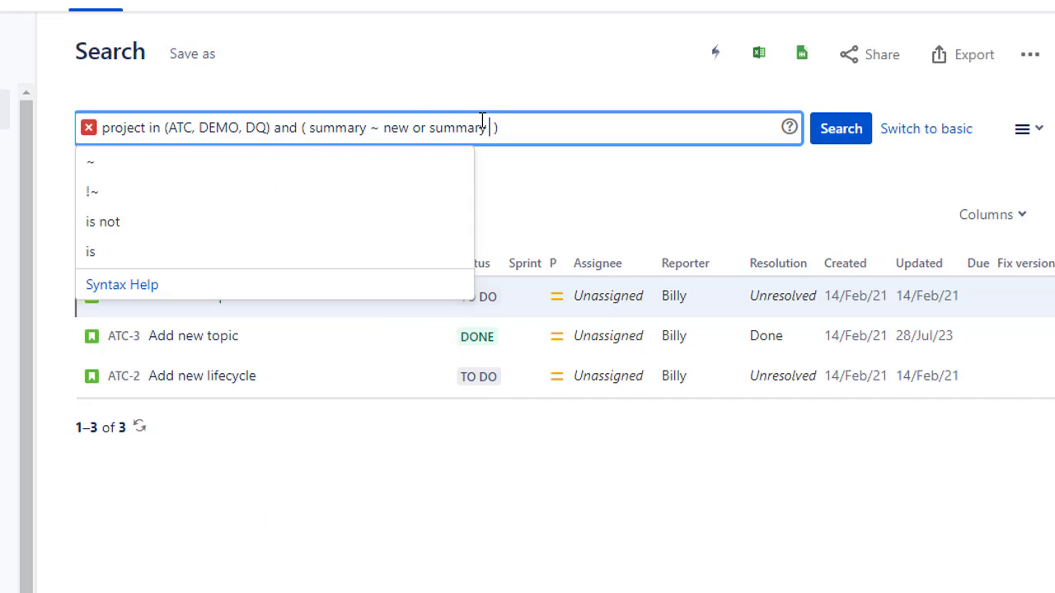
text(wish)
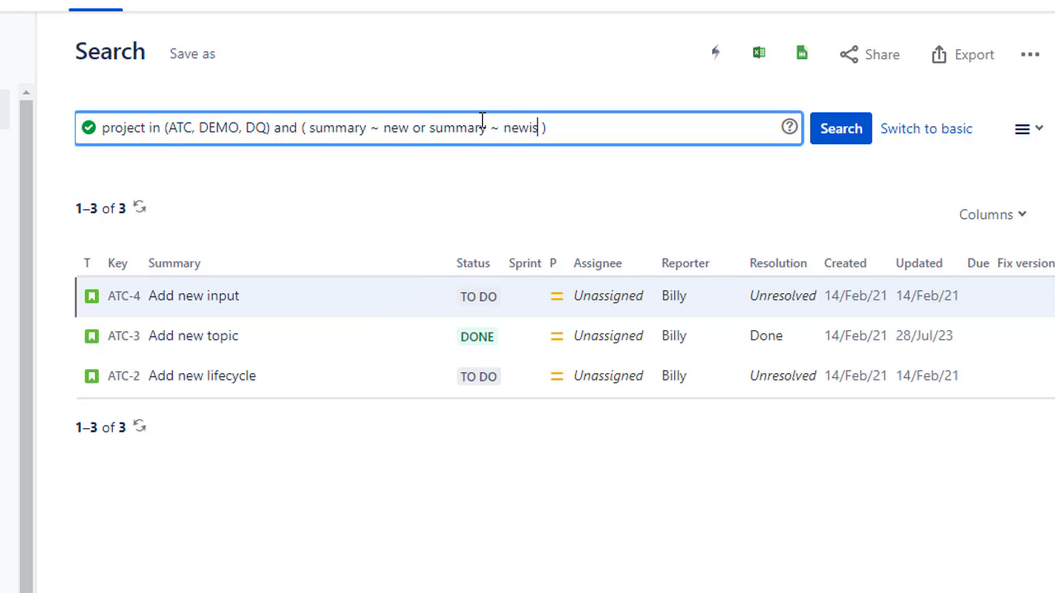
Step: Add or summary ~ newish inside the parentheses and run the combined query
key(Return)
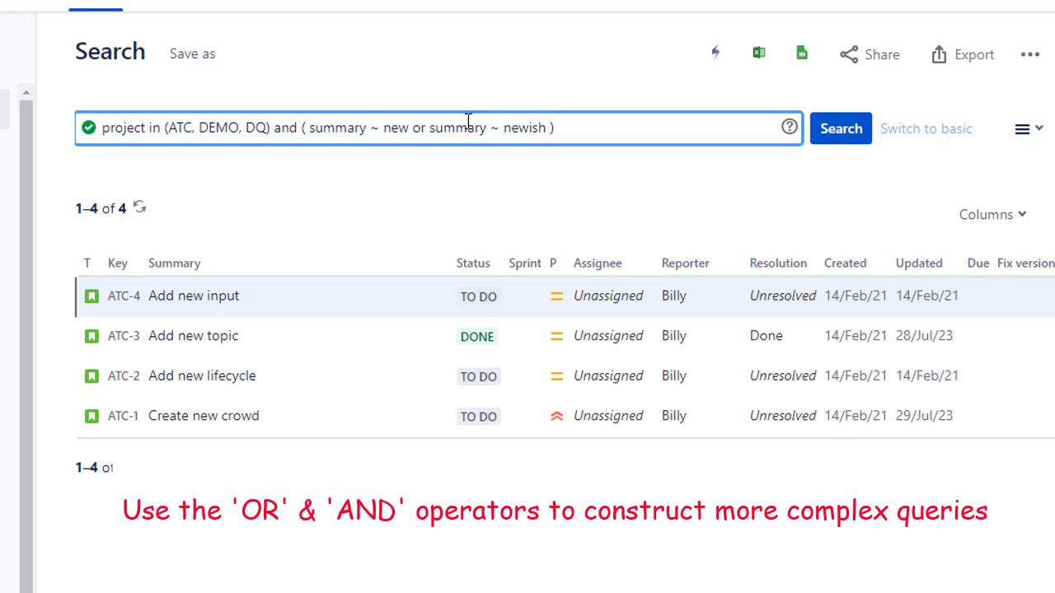
Step: Remove the parentheses around summary ~ new or summary ~ newish, keeping both conditions in the query
double_click(399, 128)
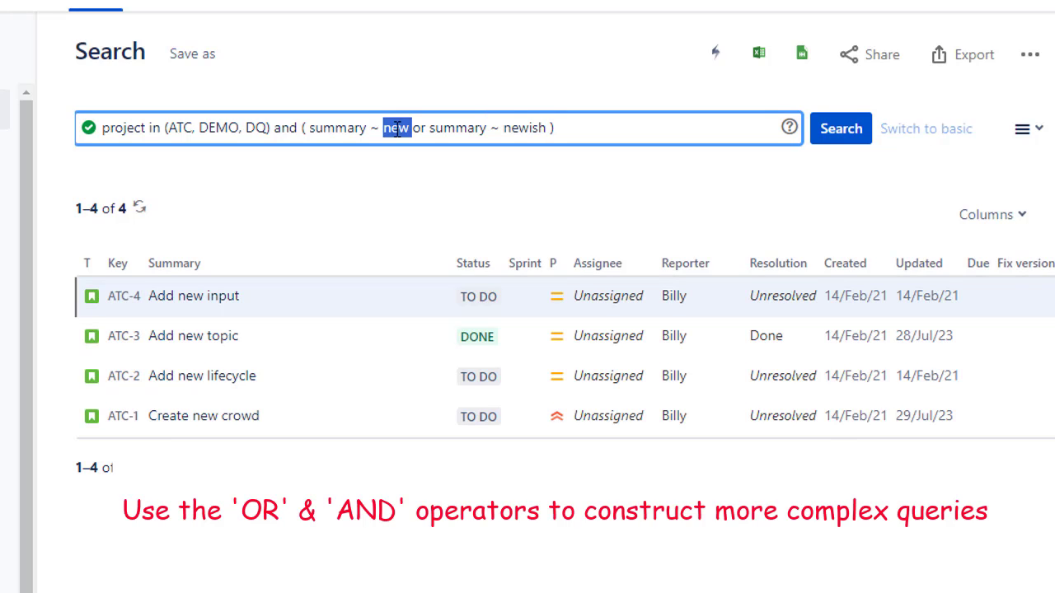
double_click(518, 128)
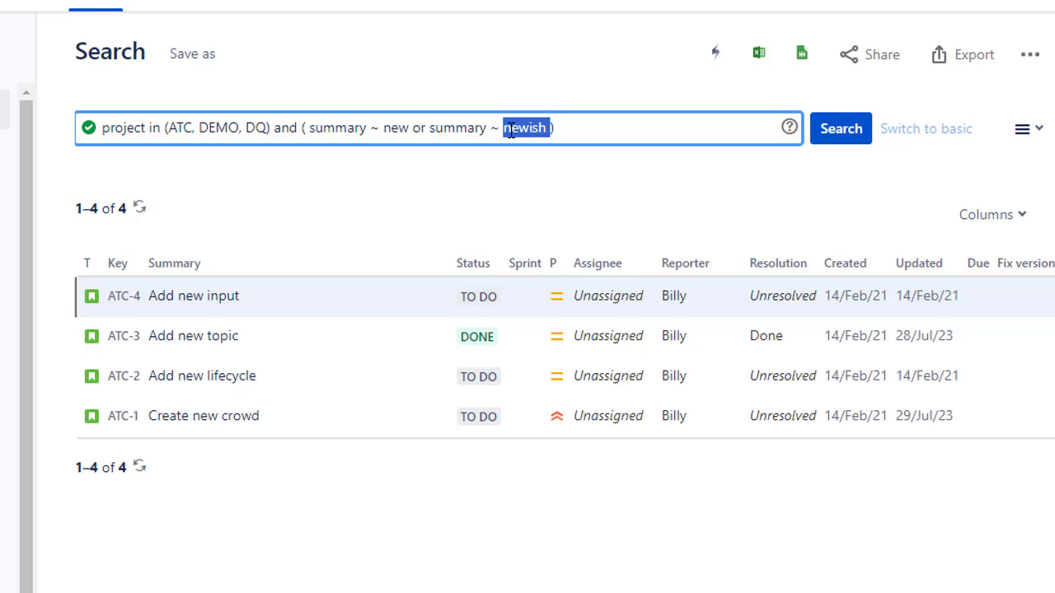
click(580, 132)
key(BackSpace)
key(BackSpace)
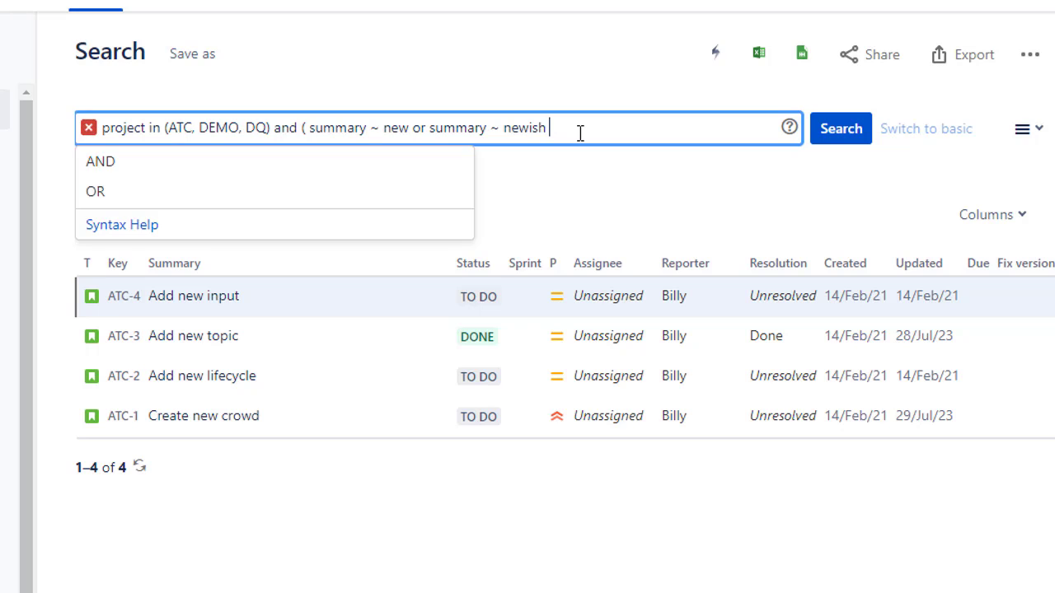
key(Left)
key(Left)
key(Left)
key(Left)
key(Left)
key(Left)
key(Left)
key(Left)
key(Left)
key(Left)
key(Left)
key(Left)
key(Left)
key(Left)
key(Left)
key(Left)
key(Left)
key(Left)
key(Left)
key(Left)
key(Delete)
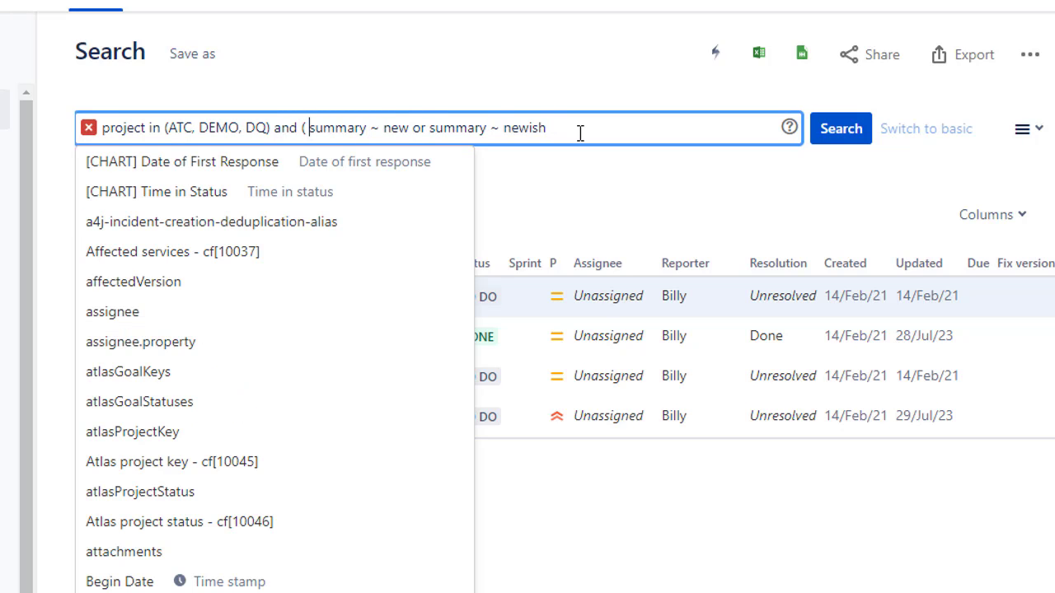
key(BackSpace)
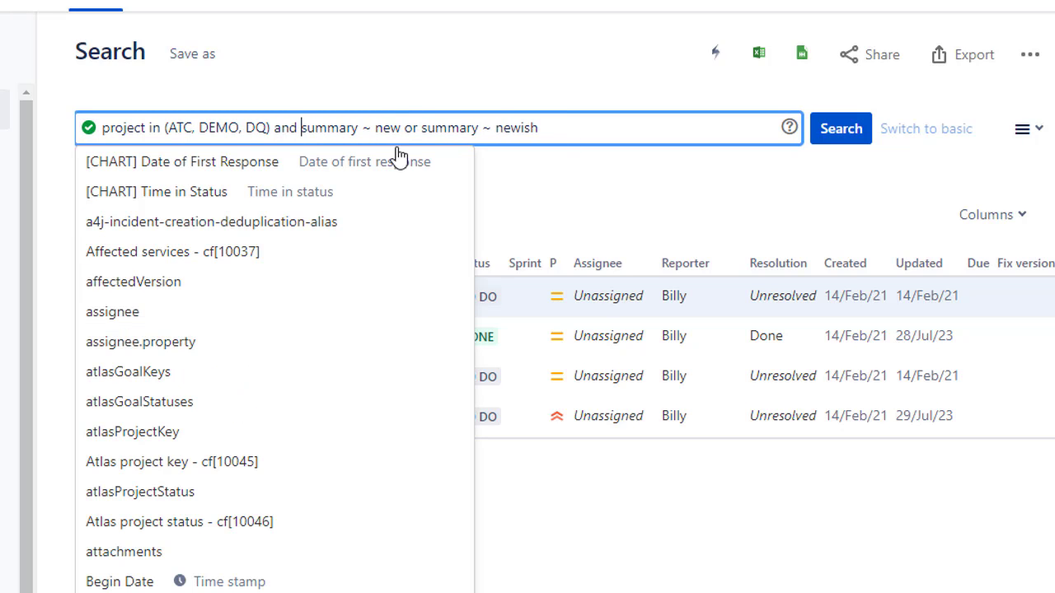
Step: Review each condition and run project in (ATC, DEMO, DQ) and summary ~ new or summary ~ newish without grouping
drag(270, 129, 93, 142)
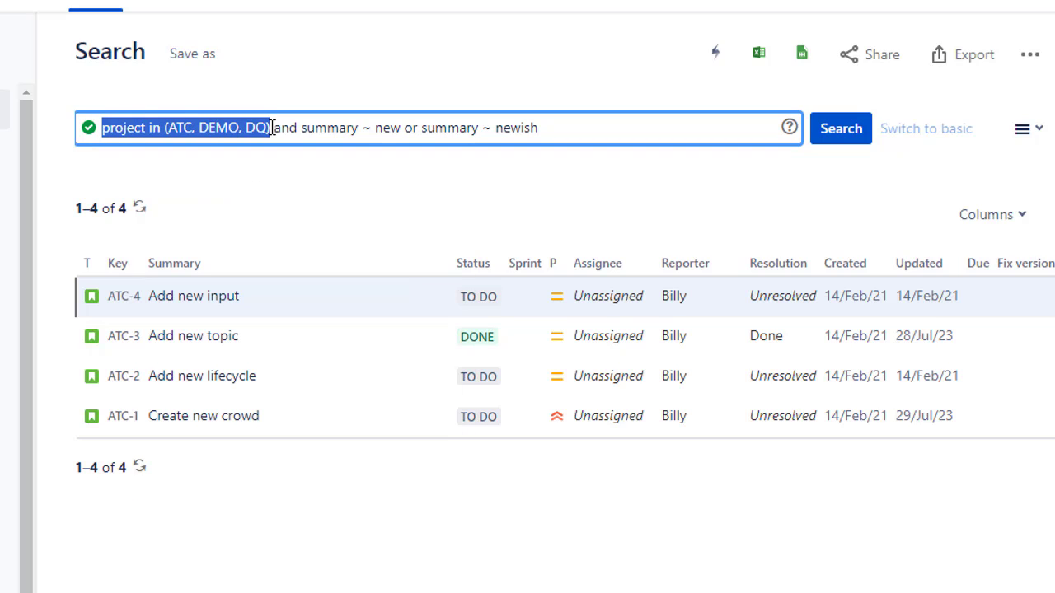
double_click(318, 127)
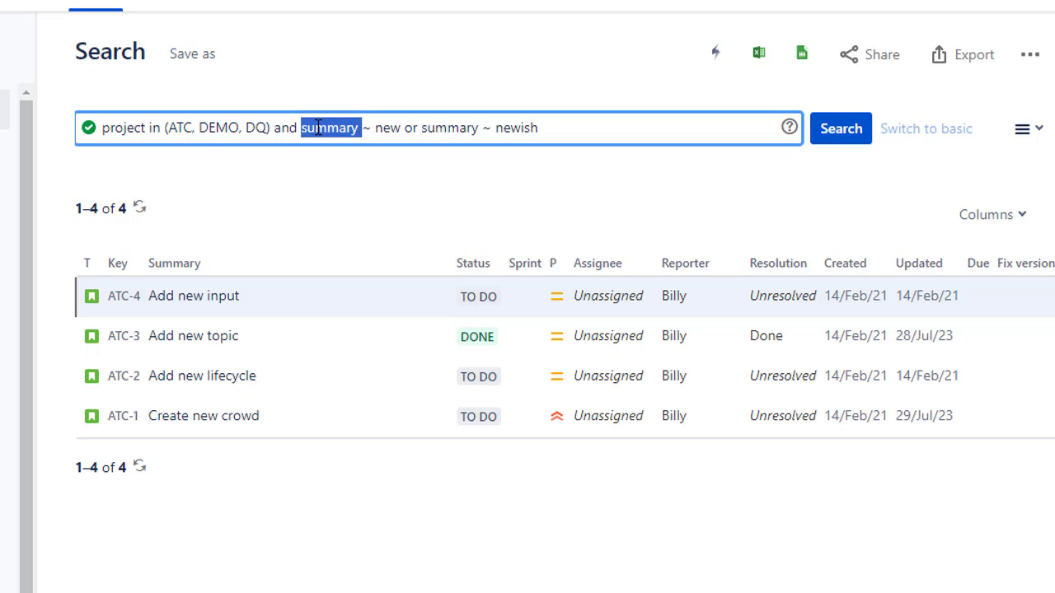
double_click(389, 128)
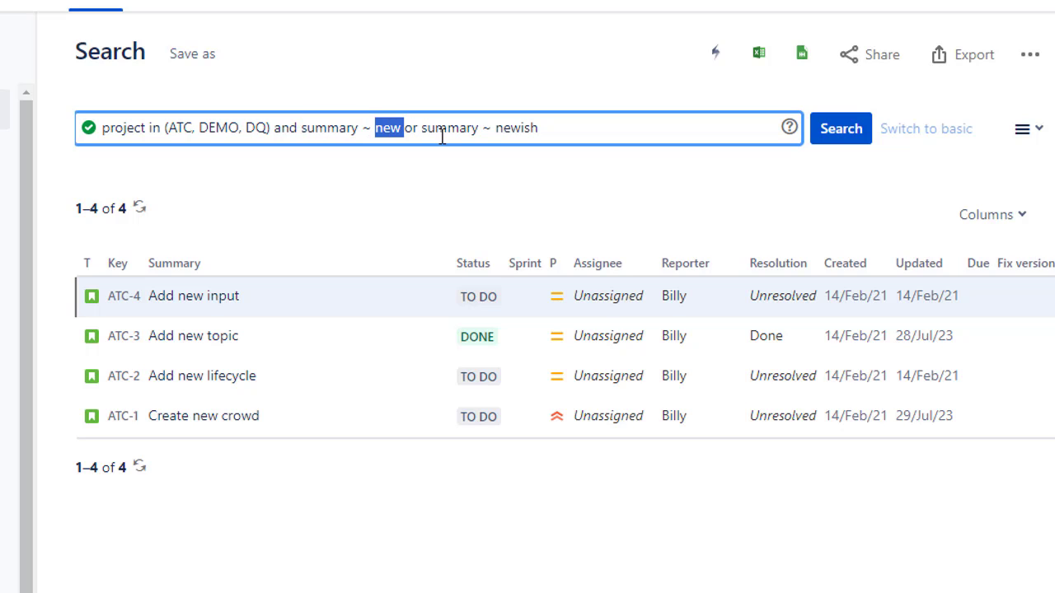
drag(427, 132, 602, 132)
click(604, 132)
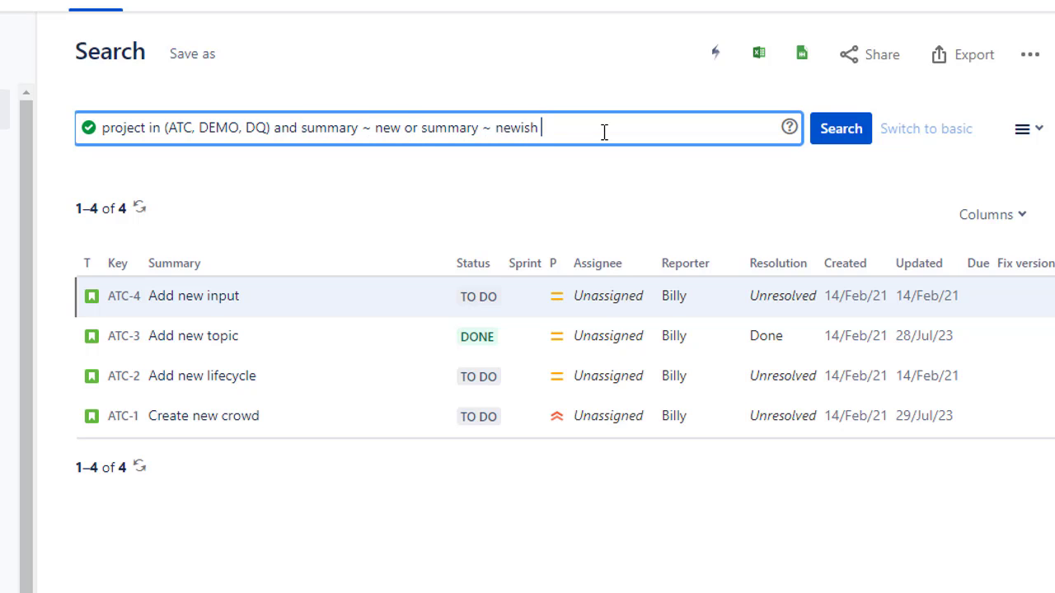
key(Return)
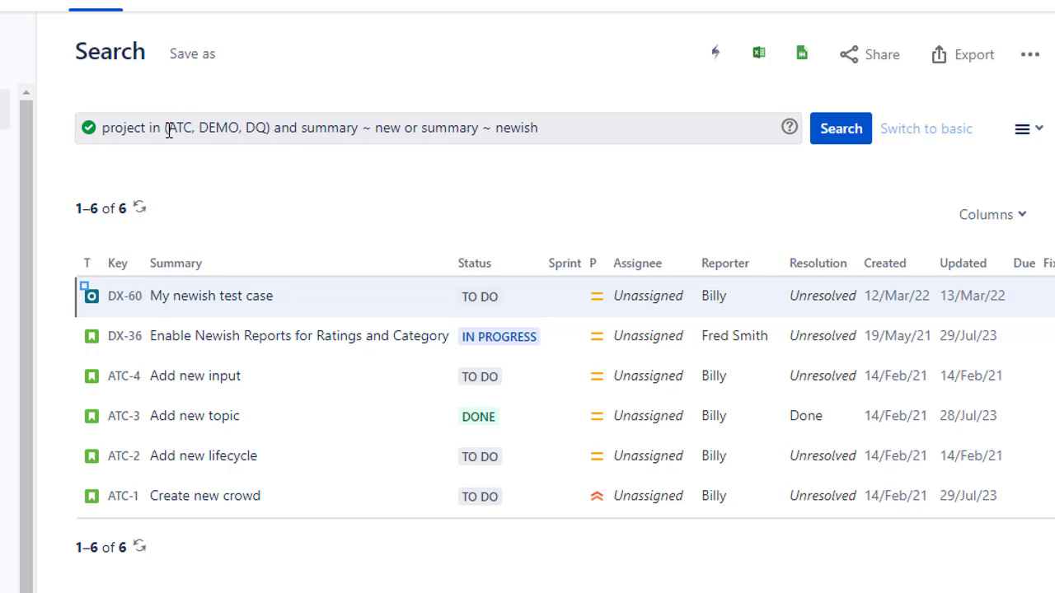
Step: Replace everything after project in the query with = ATC and status =, leaving the status value open
drag(149, 132, 611, 131)
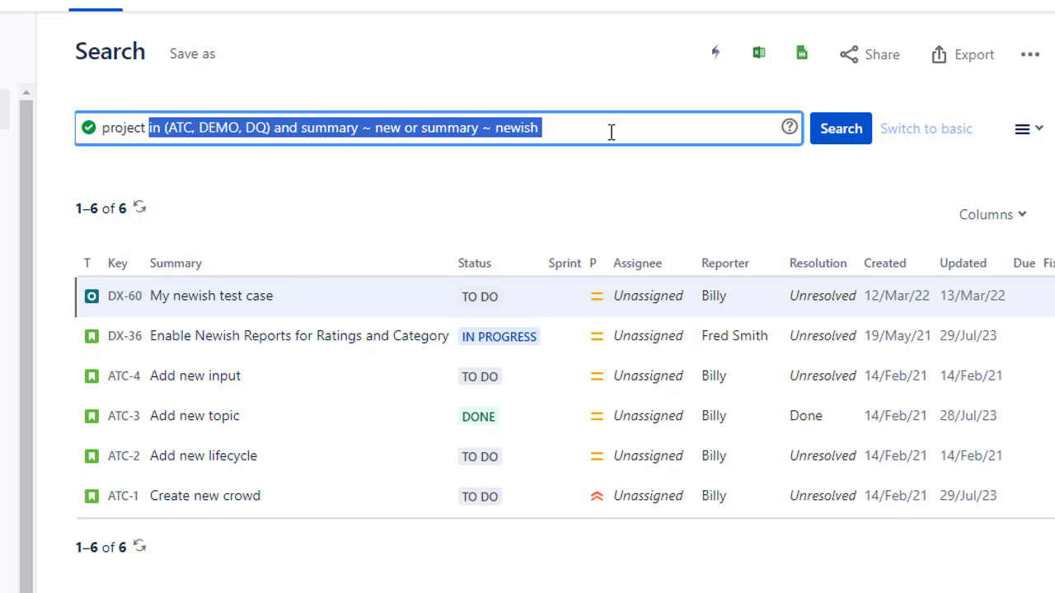
text(= ATC)
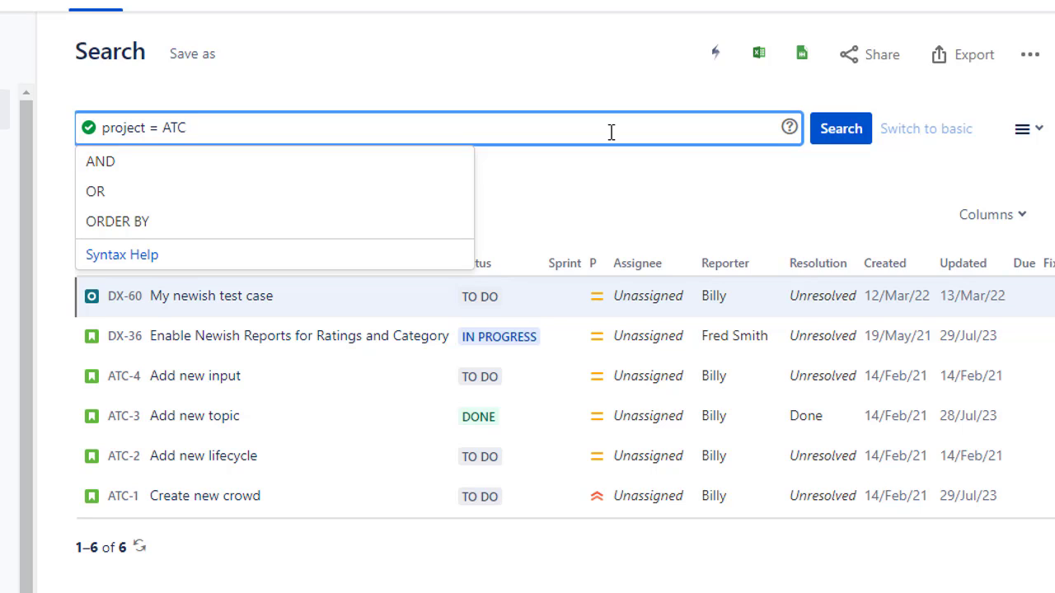
text(,)
key(BackSpace)
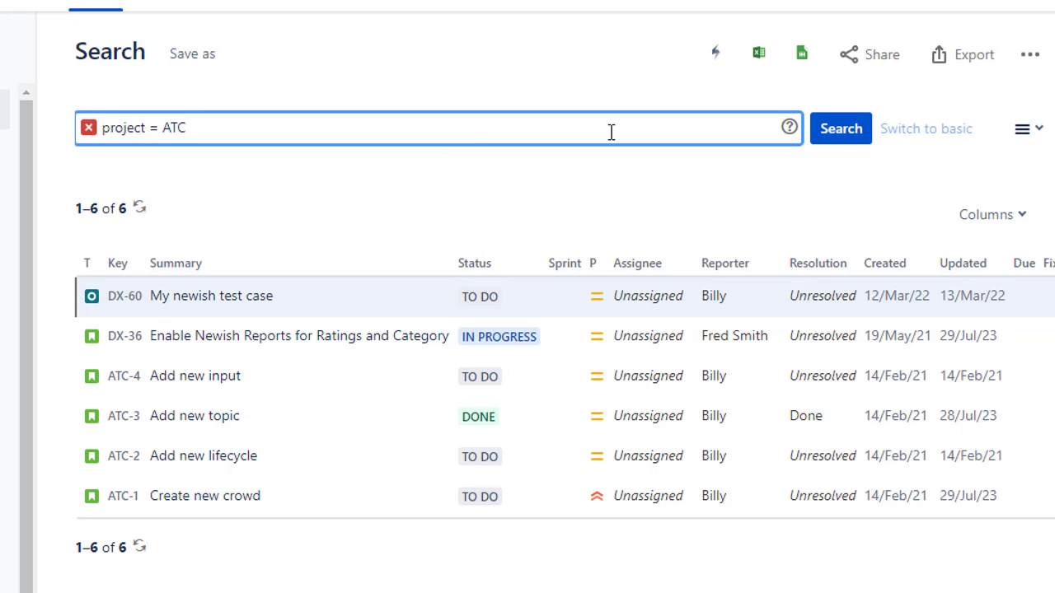
text(and status )
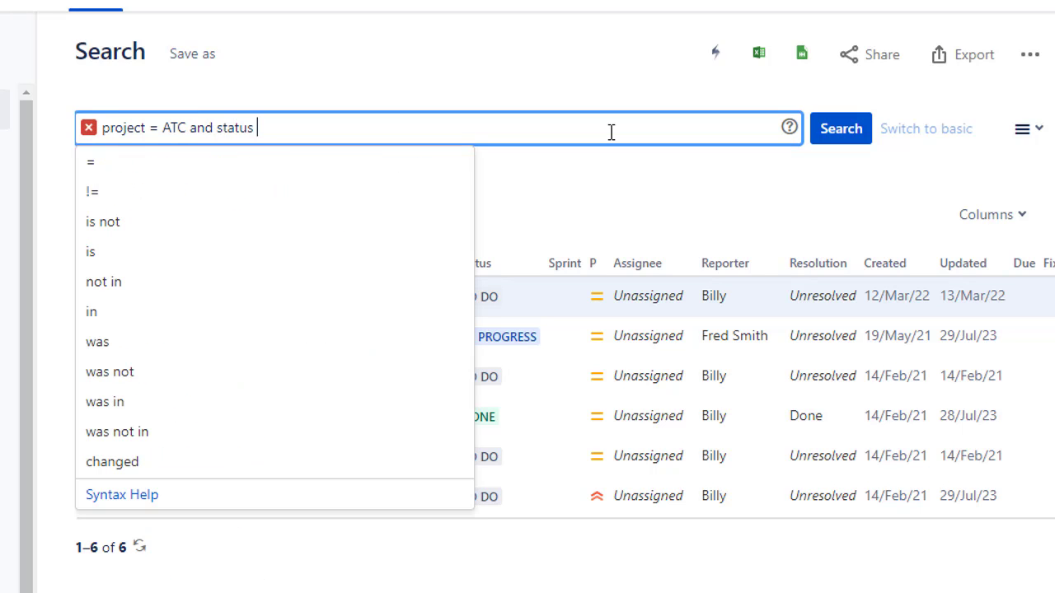
text(=)
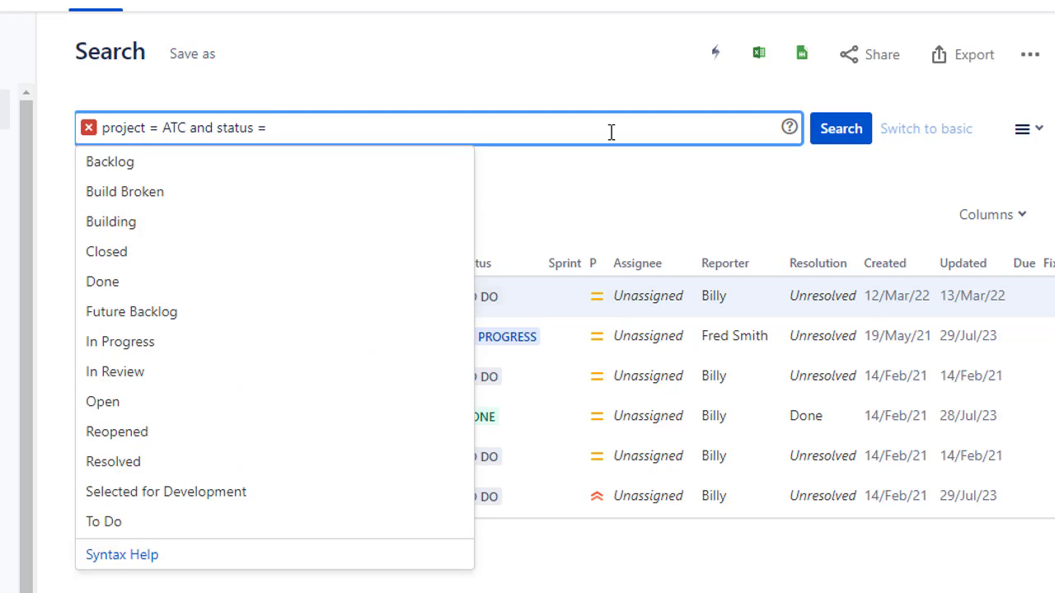
key(BackSpace)
key(BackSpace)
text(=)
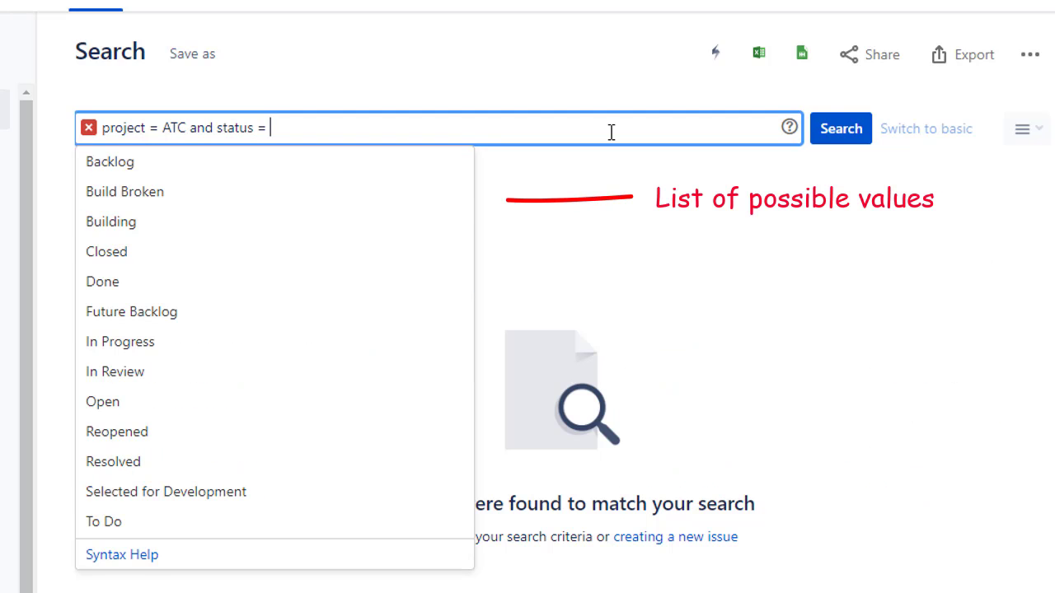
Step: Choose Done from the suggested status values and run project = ATC and status = Done
key(Down)
key(Down)
key(Down)
key(Down)
key(Down)
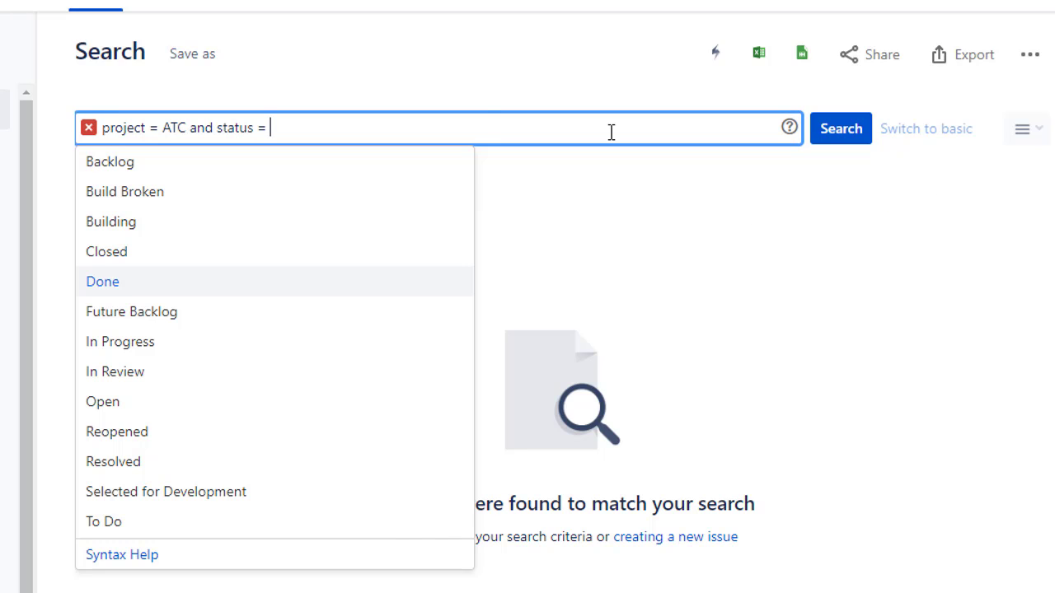
key(Return)
key(Return)
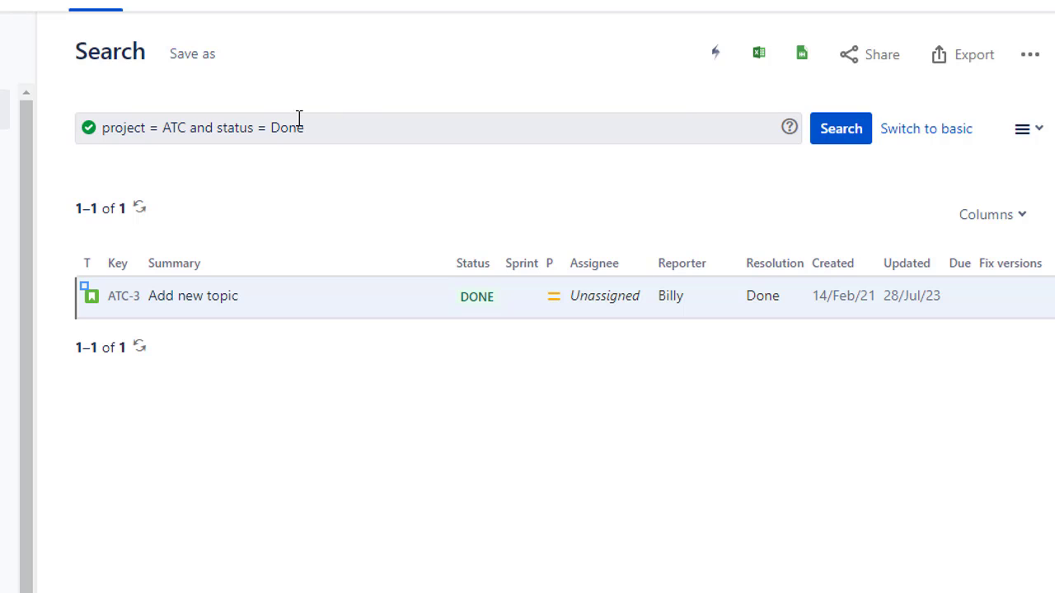
Step: Replace the status condition with priority = high and run the query for project ATC
double_click(240, 125)
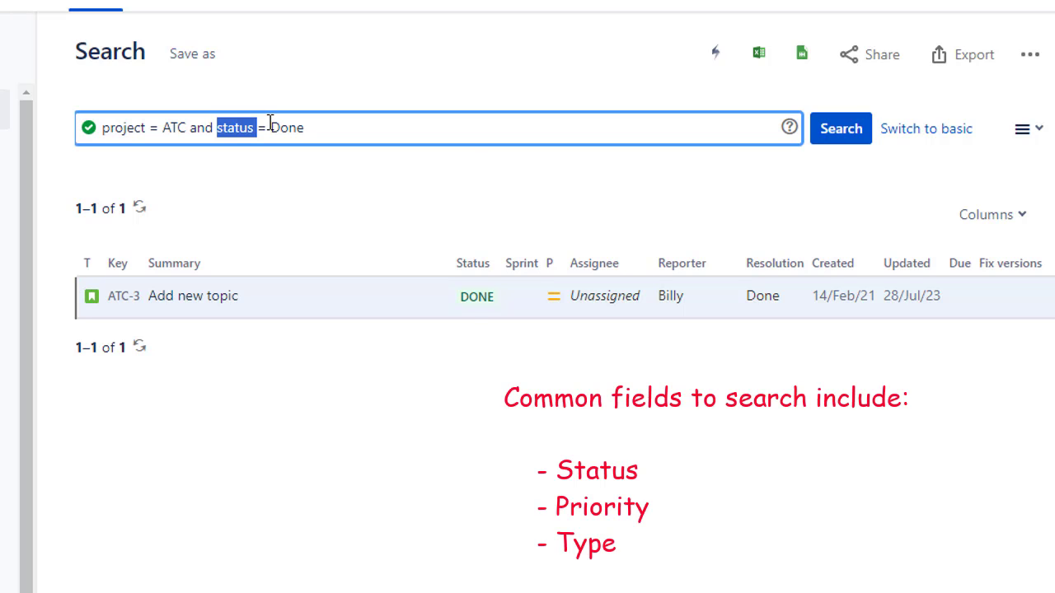
text(priori)
key(Return)
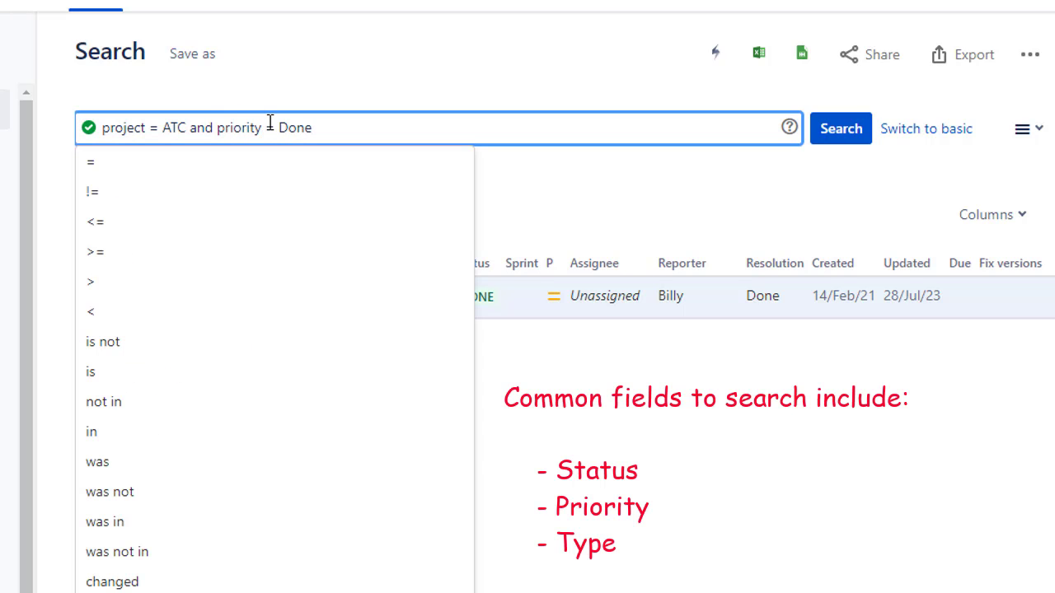
key(ctrl+shift+Right)
text(high)
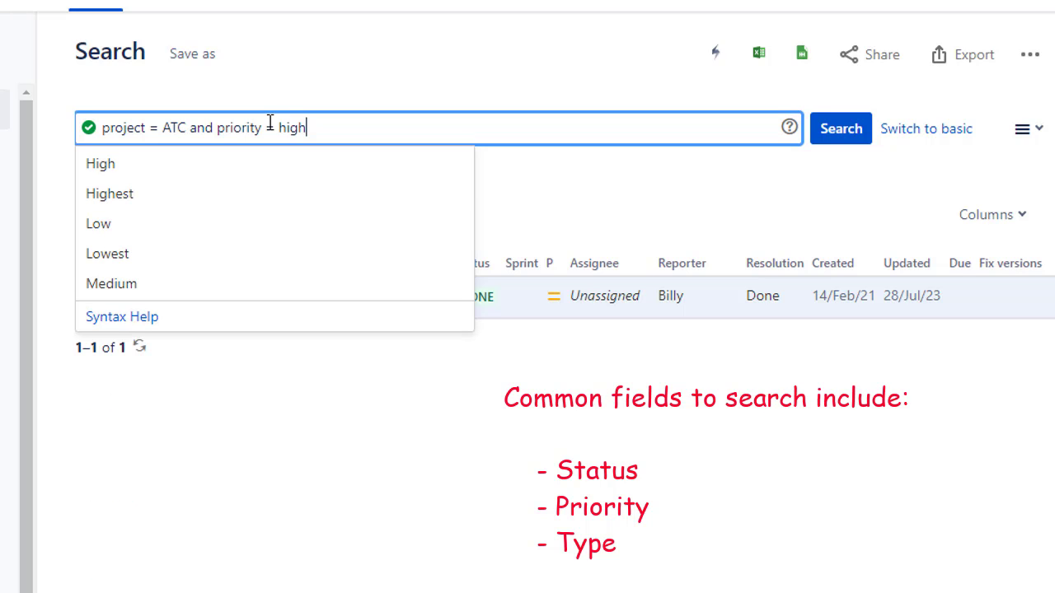
key(Return)
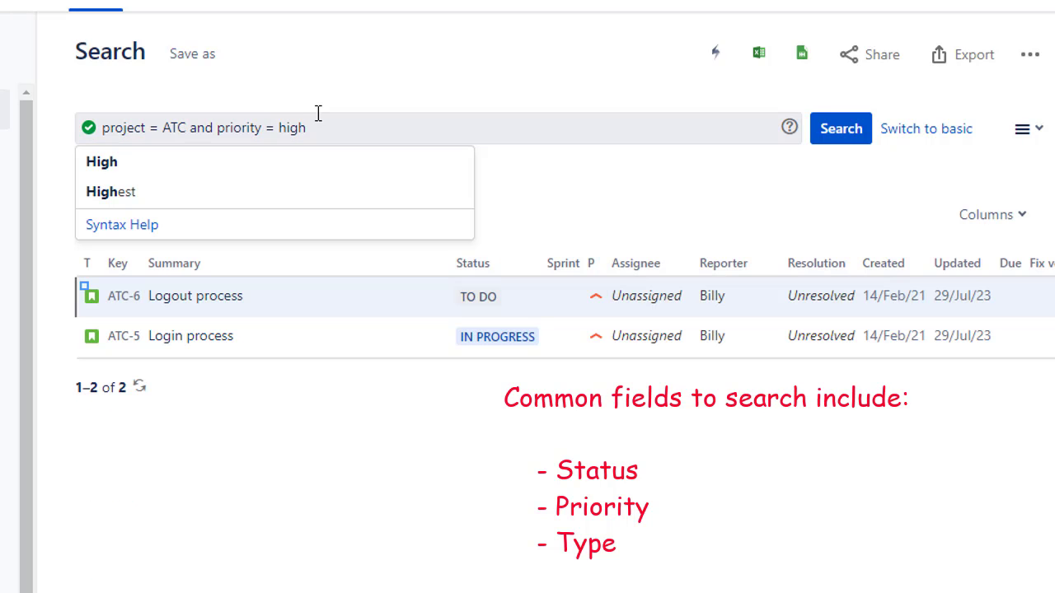
Step: Remove the priority condition and search for project = DX2 instead
click(237, 127)
double_click(237, 127)
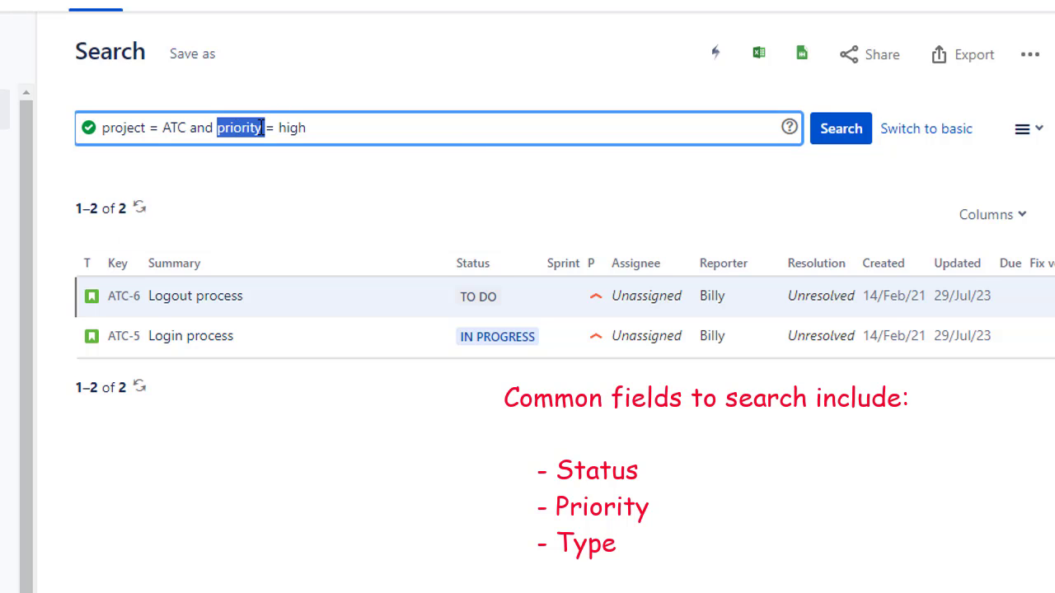
drag(263, 127, 306, 128)
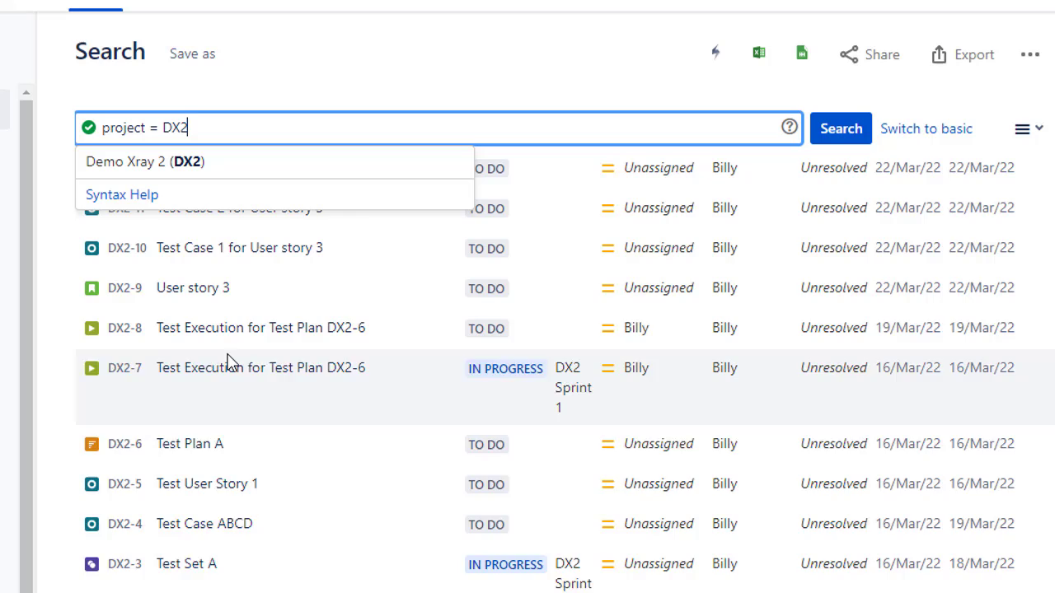
scroll(229, 358, up, 5)
scroll(228, 384, up, 2)
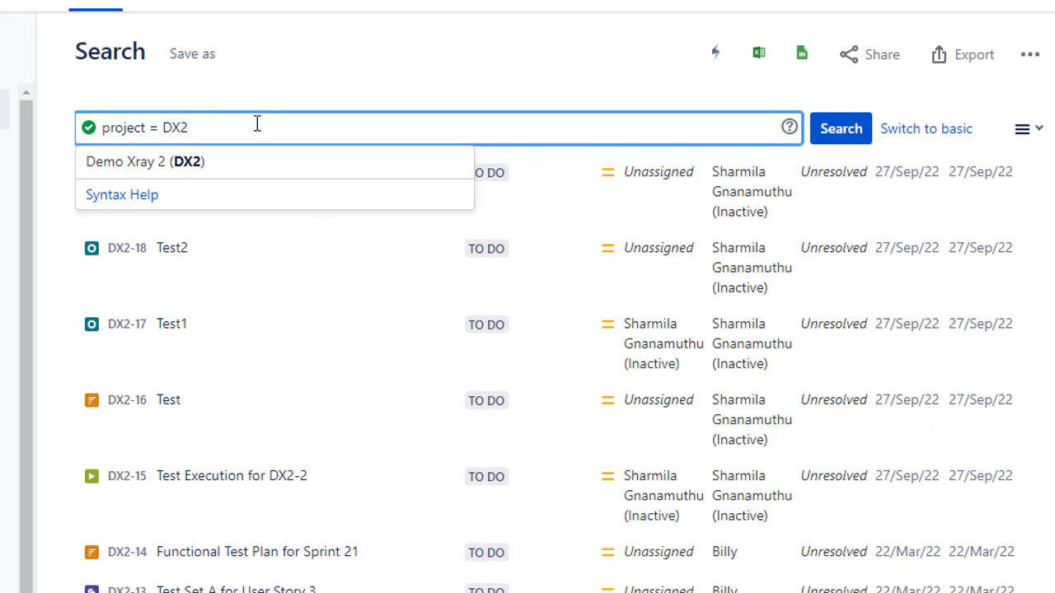
Step: Add and issuetype = Story to the DX2 project query and run it
text(and )
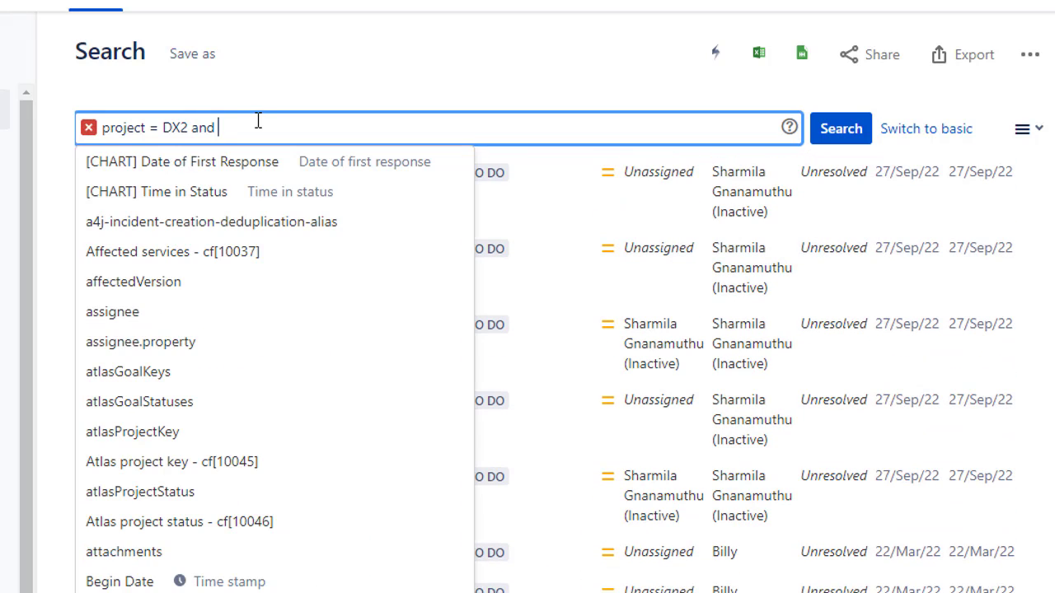
text(issuetyp)
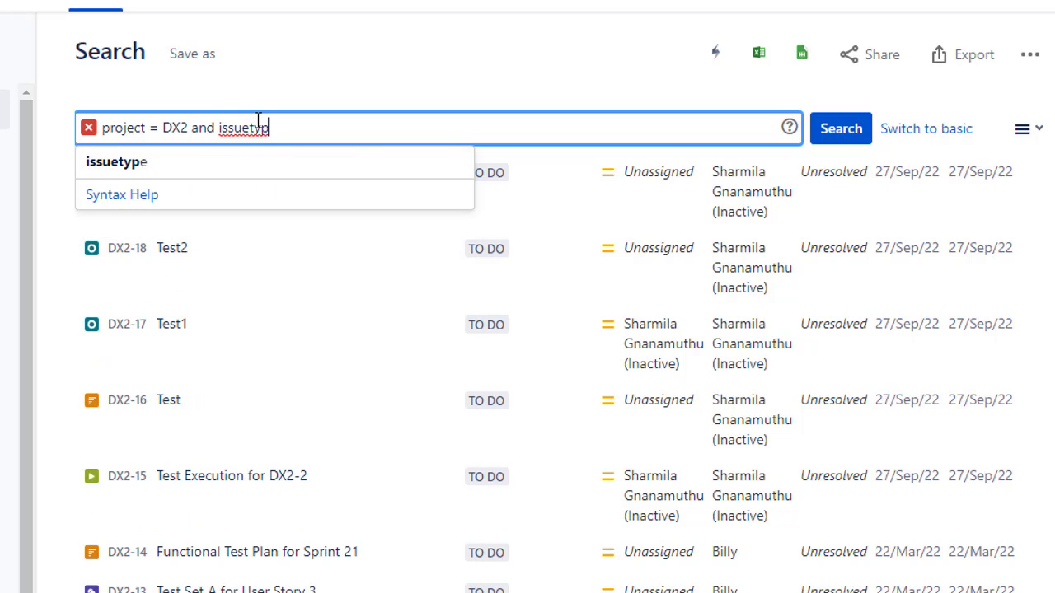
text(e = )
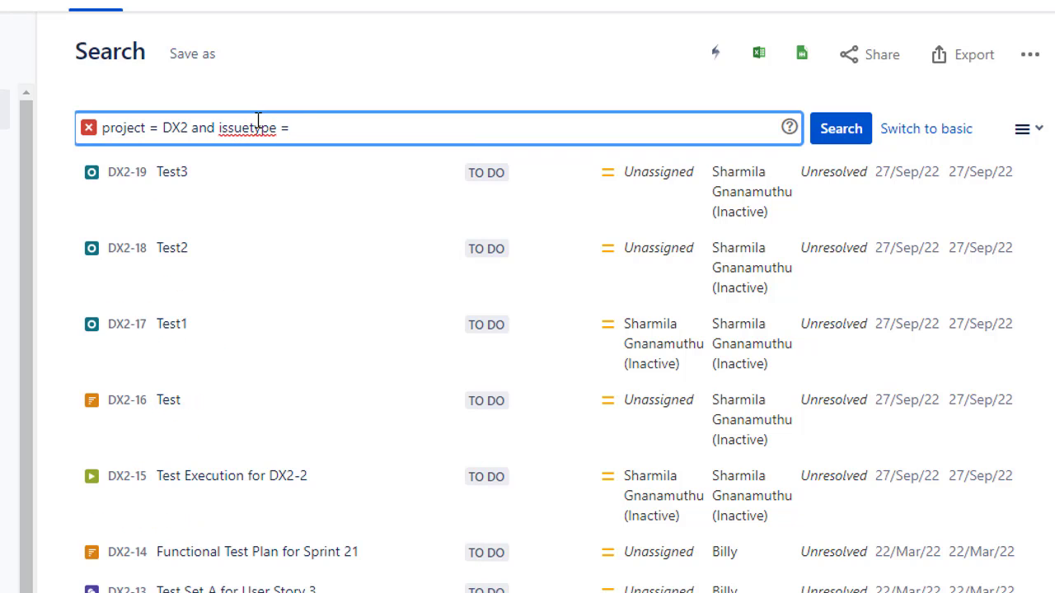
text(S)
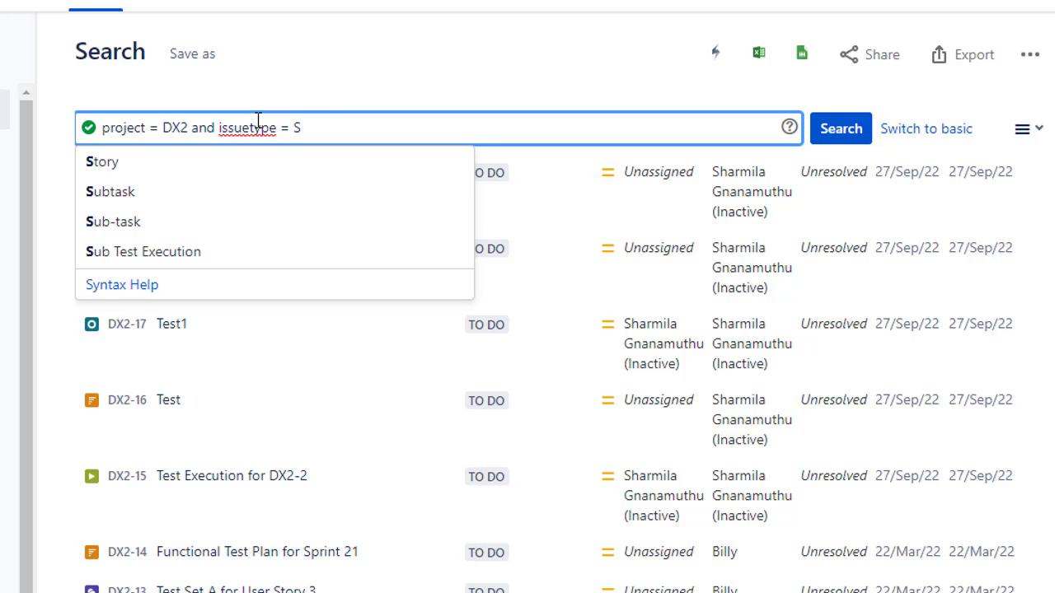
key(Down)
key(Return)
key(Return)
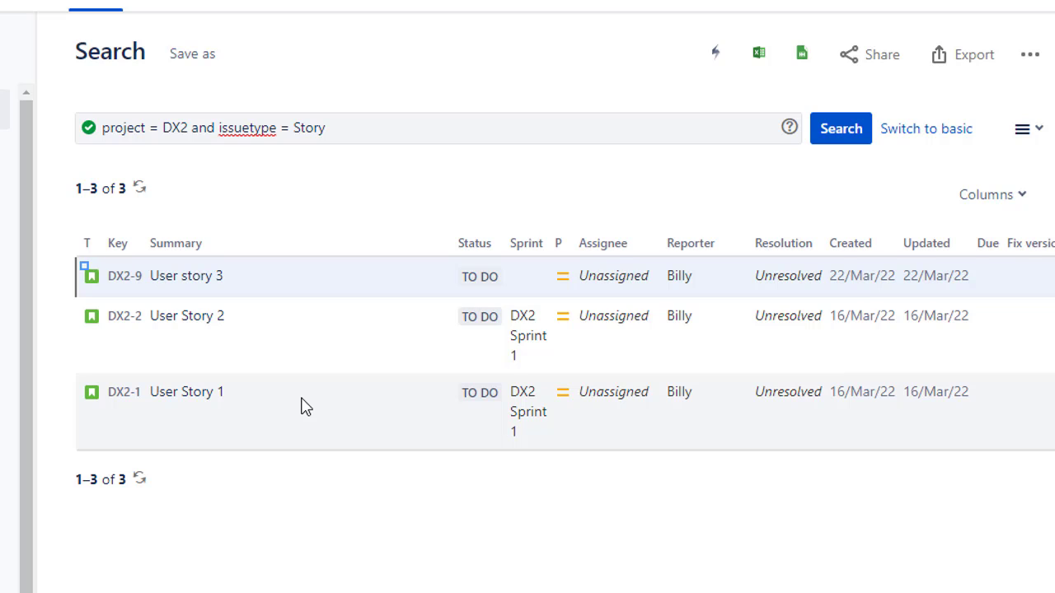
Step: Change the issuetype condition from a single value to the list in (Story, Bug)
click(287, 128)
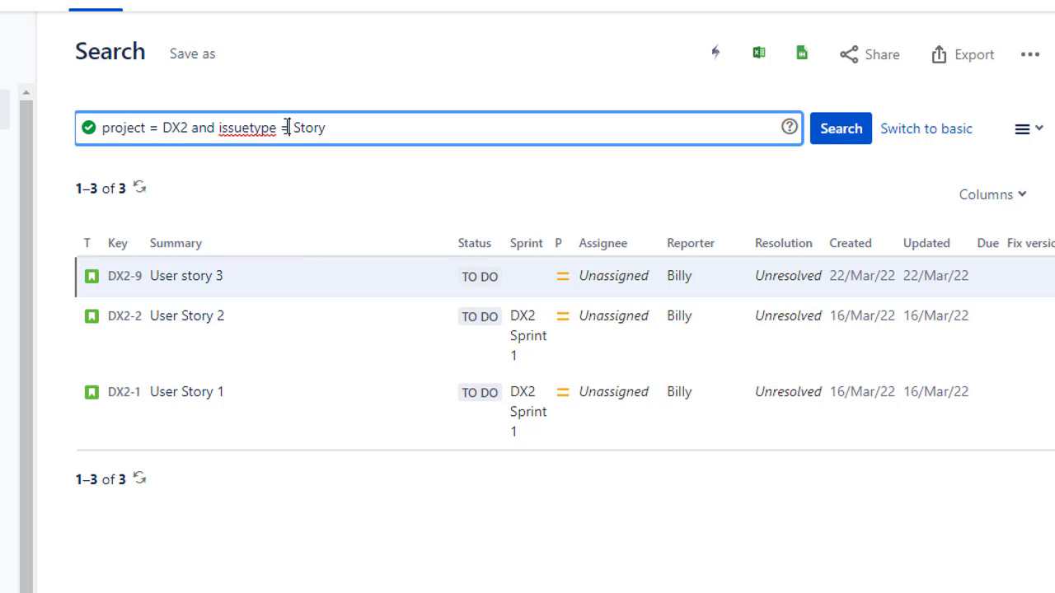
key(BackSpace)
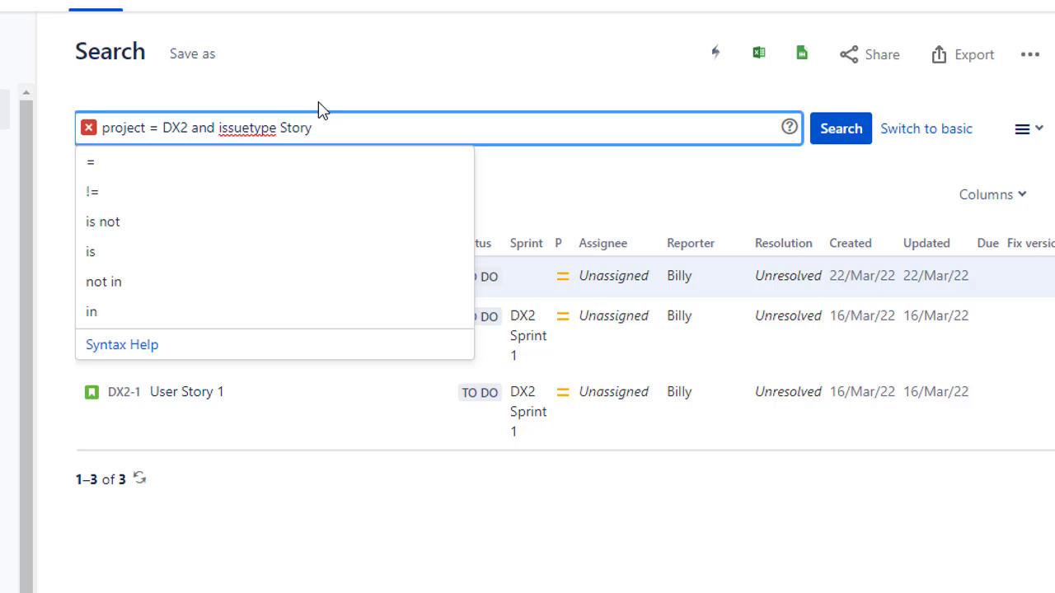
text(in ()
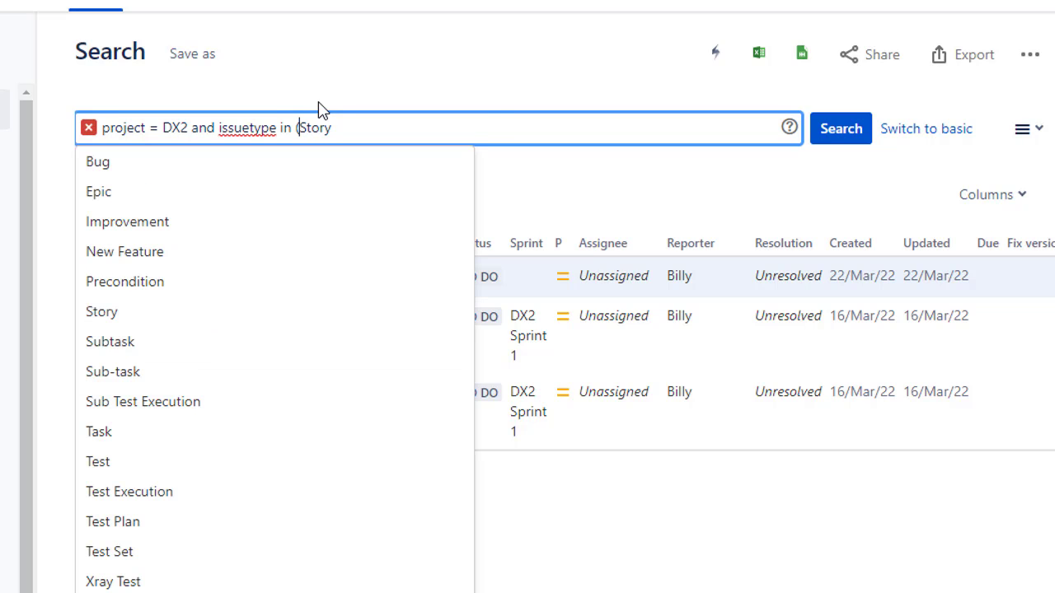
key(End)
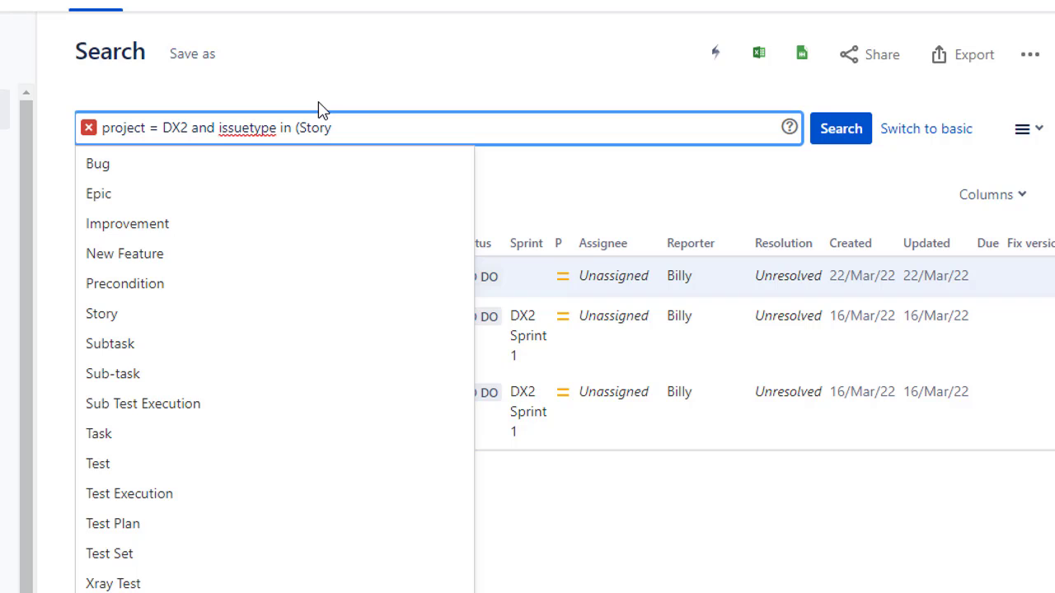
text(, Bug))
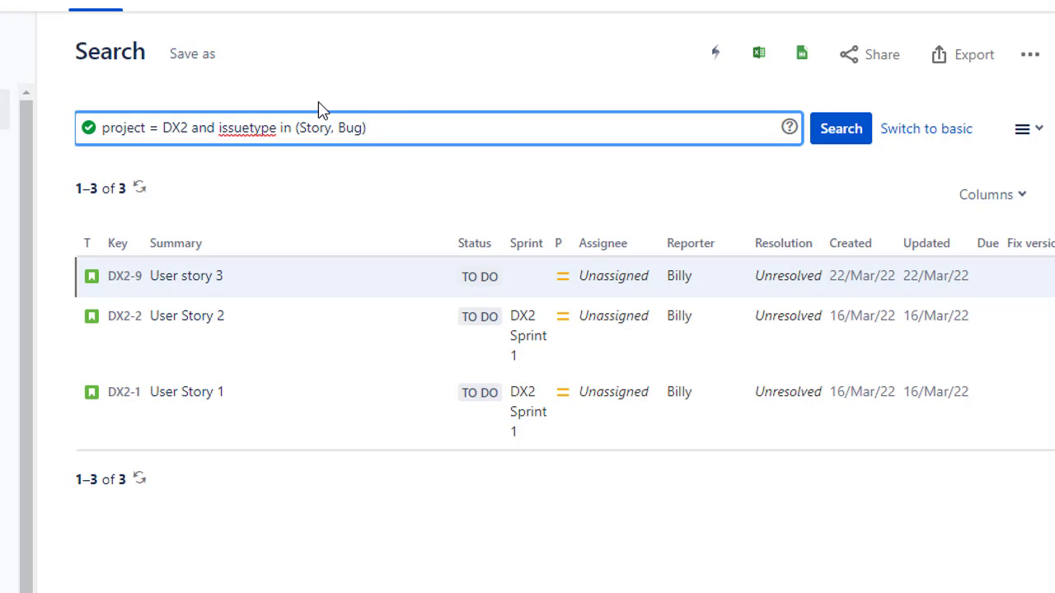
Step: Replace the query with an assignee = condition for the colleague's quoted full name and run it
key(Left)
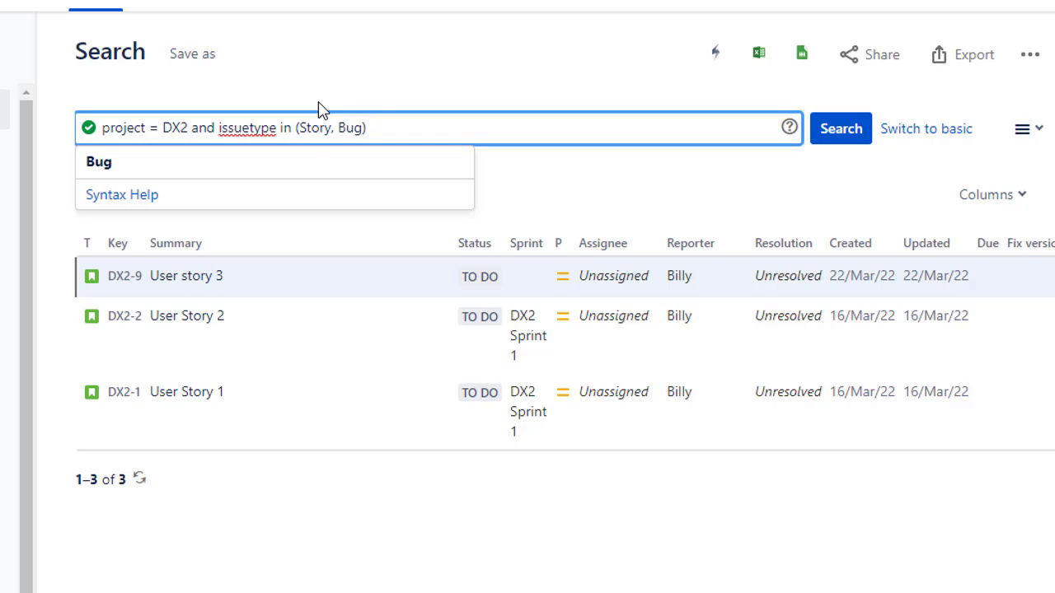
click(377, 129)
drag(376, 129, 78, 127)
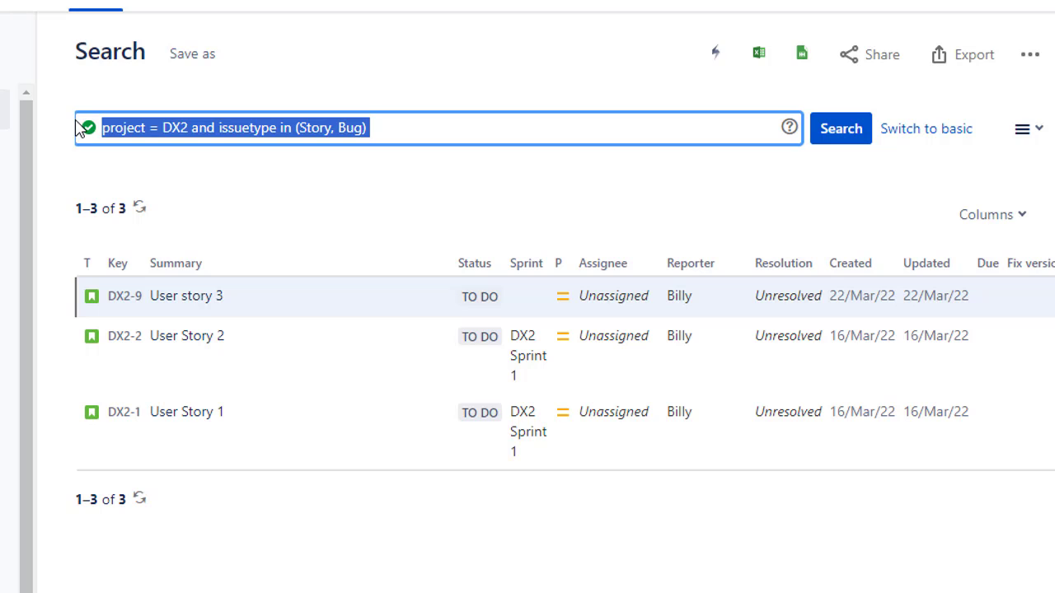
text(ass)
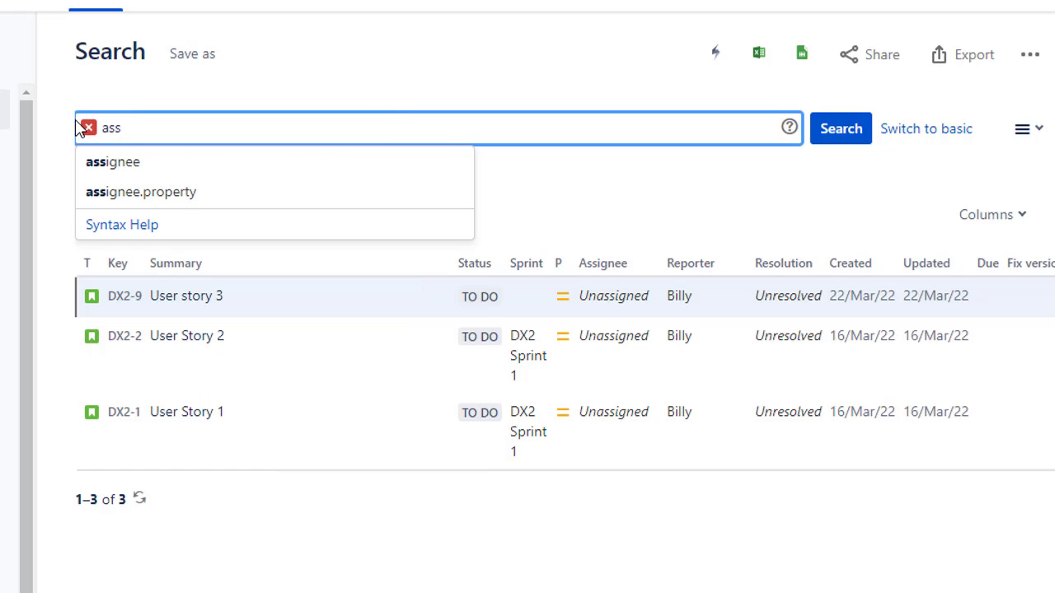
key(Down)
key(Return)
text(= )
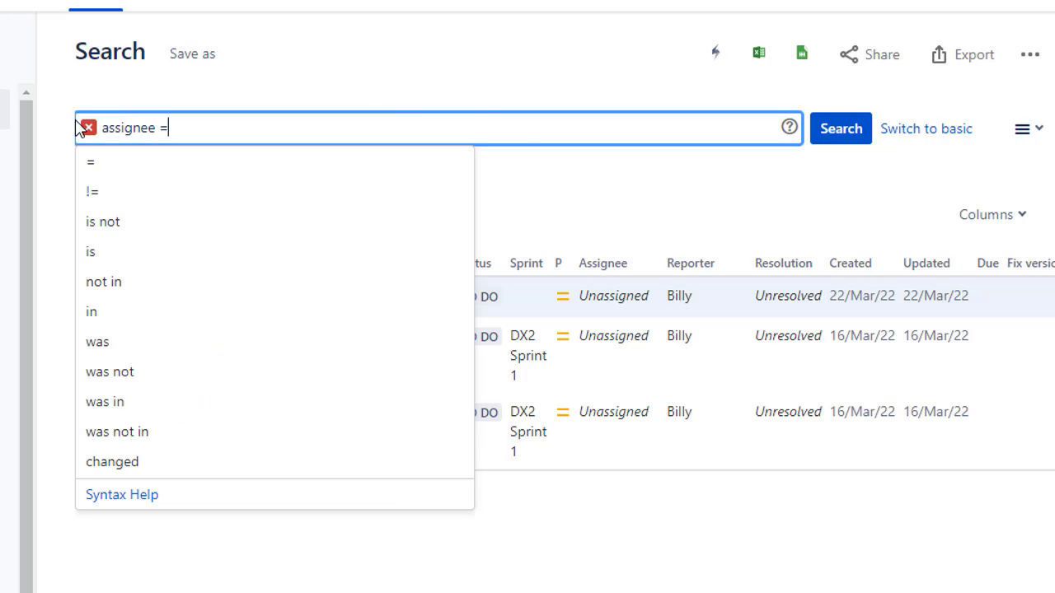
text(")
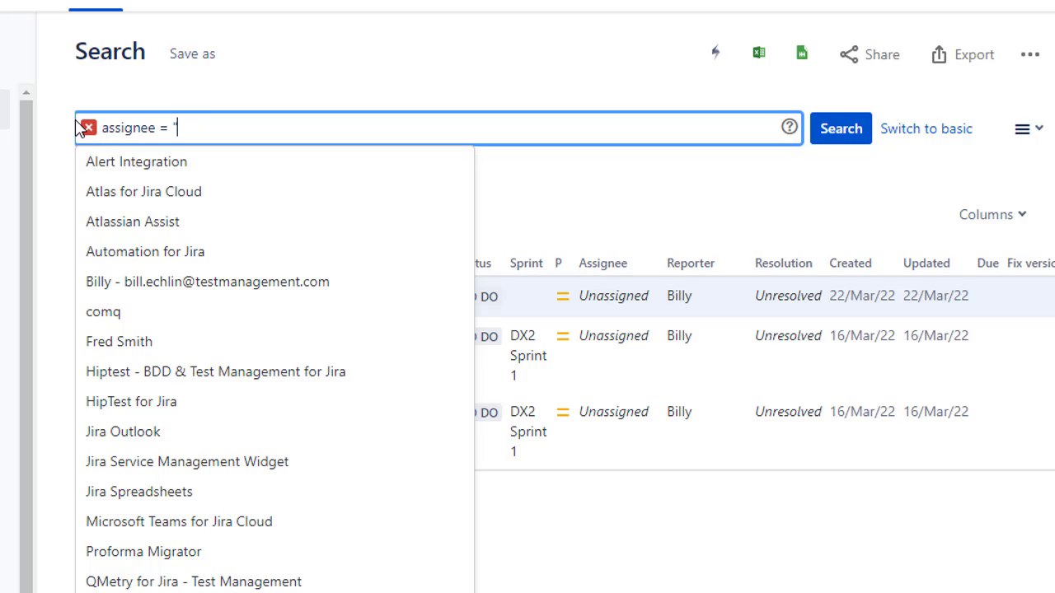
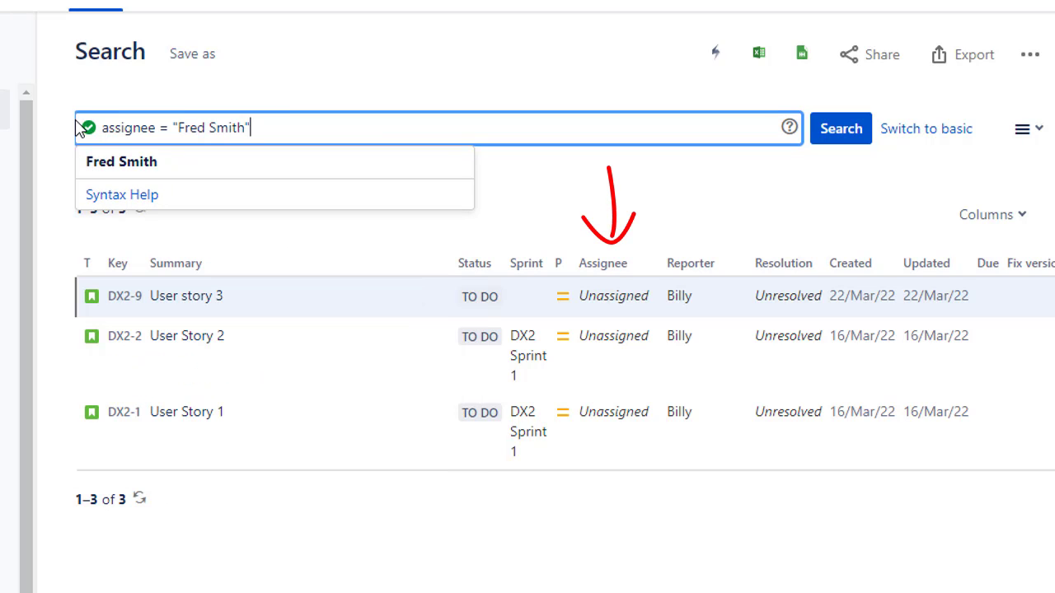
key(Return)
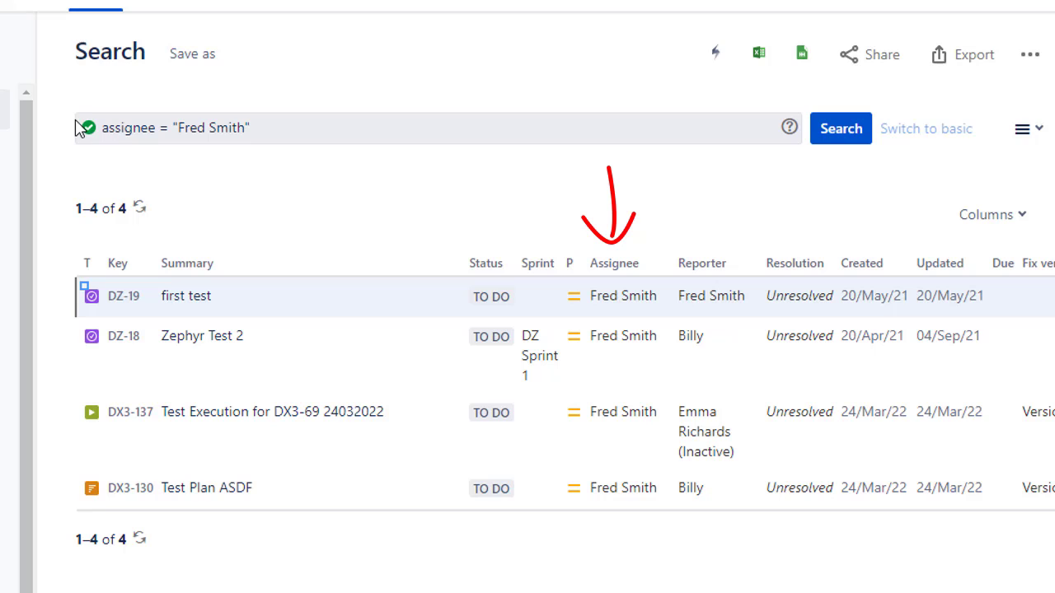
Step: Add and project = DZ to the assignee query and run it
click(294, 124)
text(and pro)
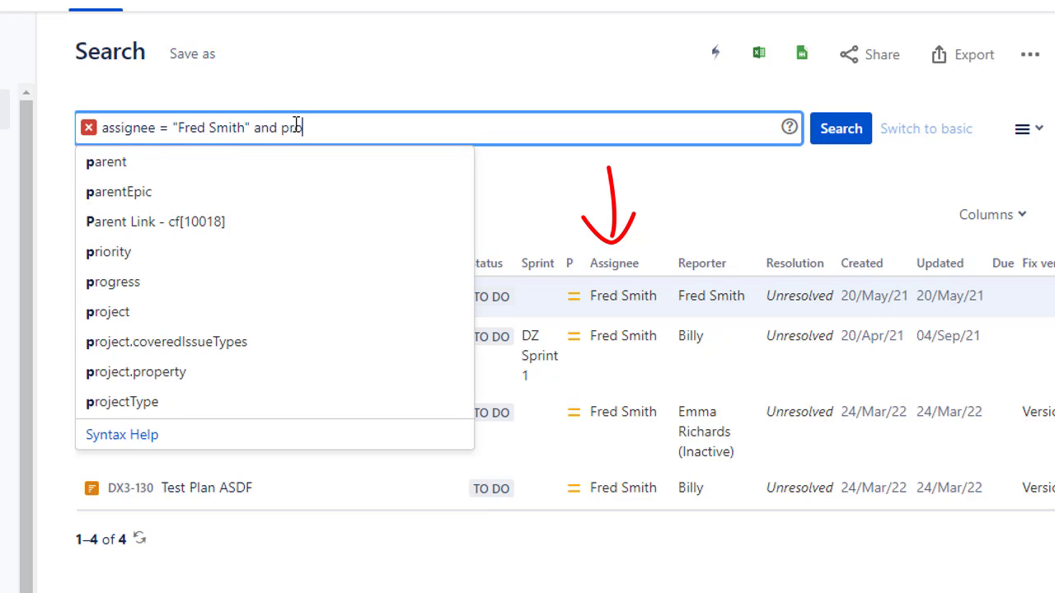
key(Down)
key(Down)
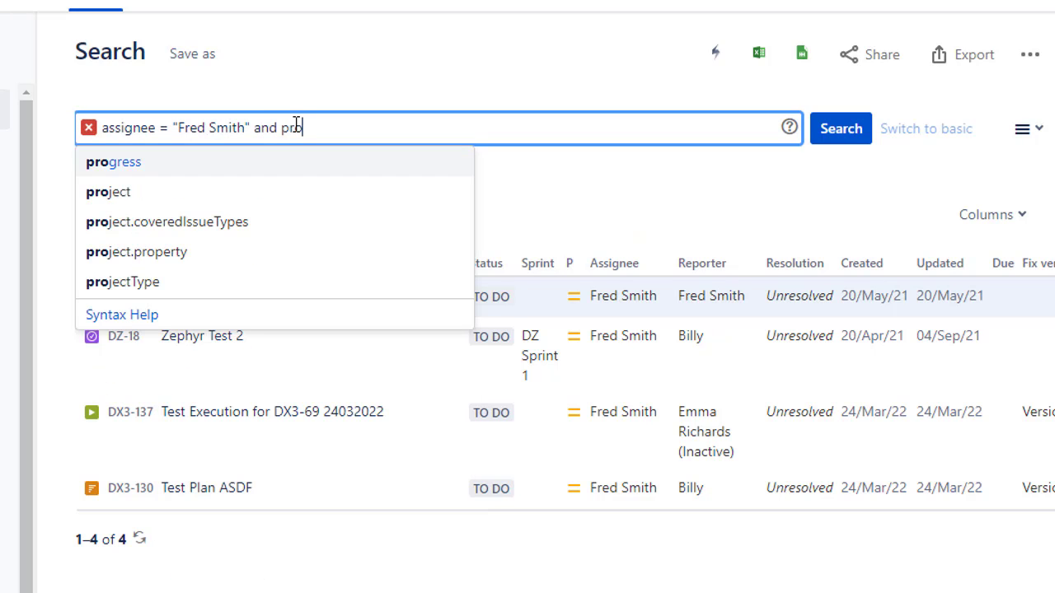
key(Return)
text(= DZ)
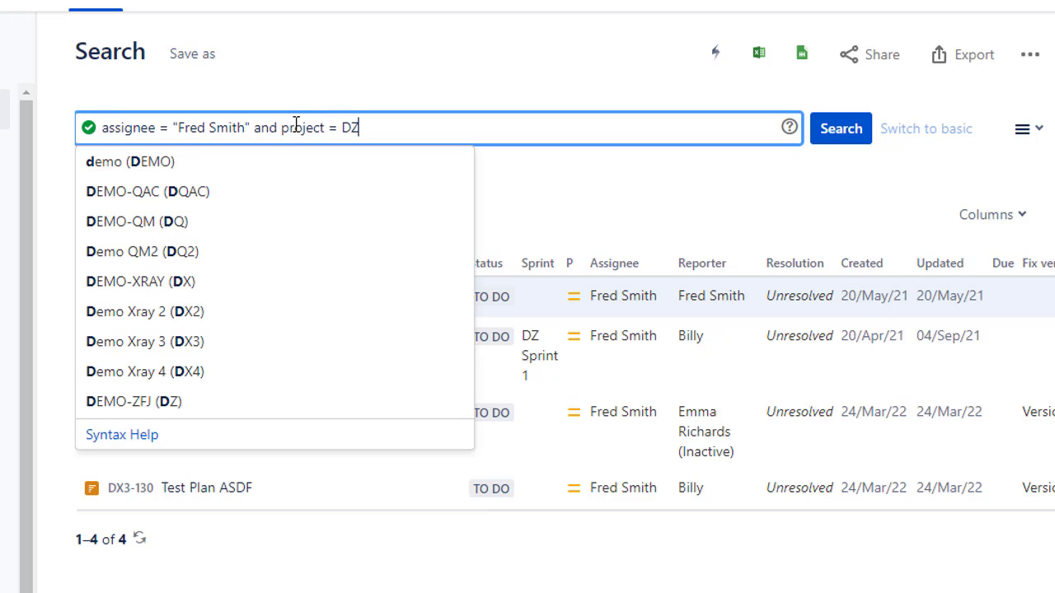
key(Return)
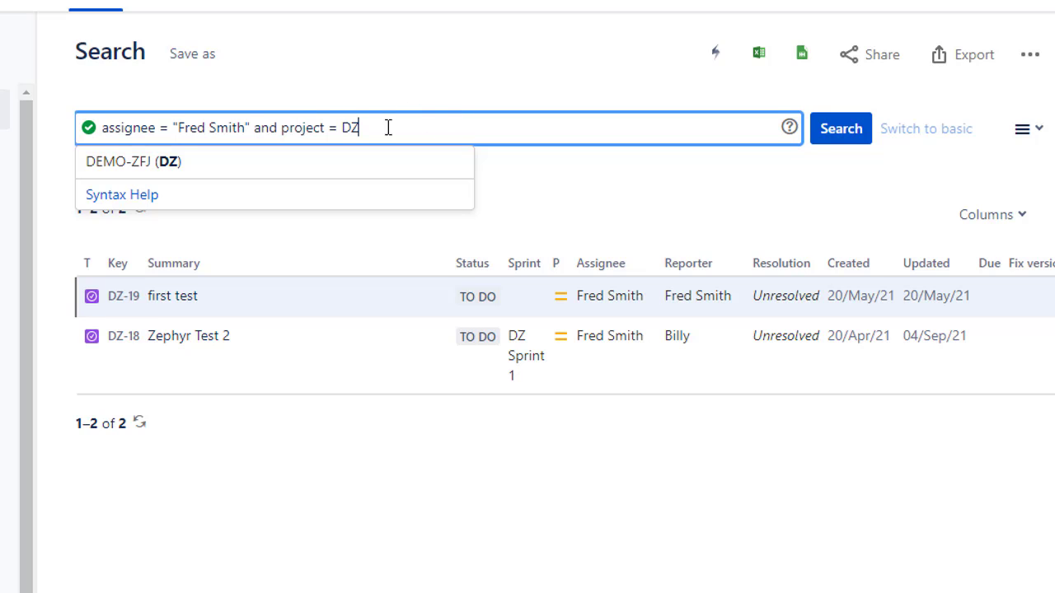
Step: Replace the whole query with project = ATC and status = "To Do" and run it
drag(389, 127, 97, 120)
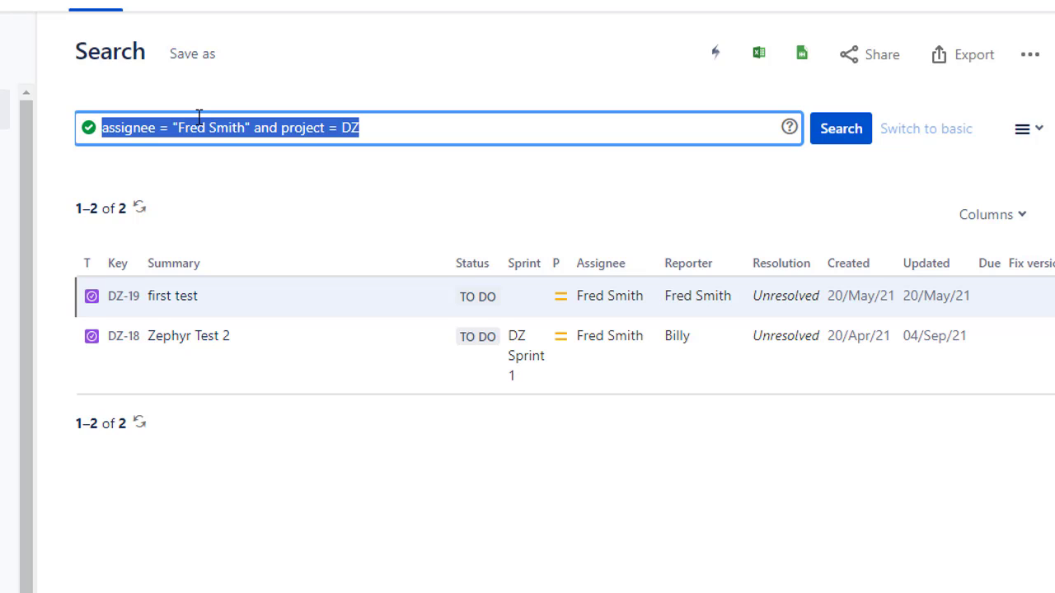
text(proj)
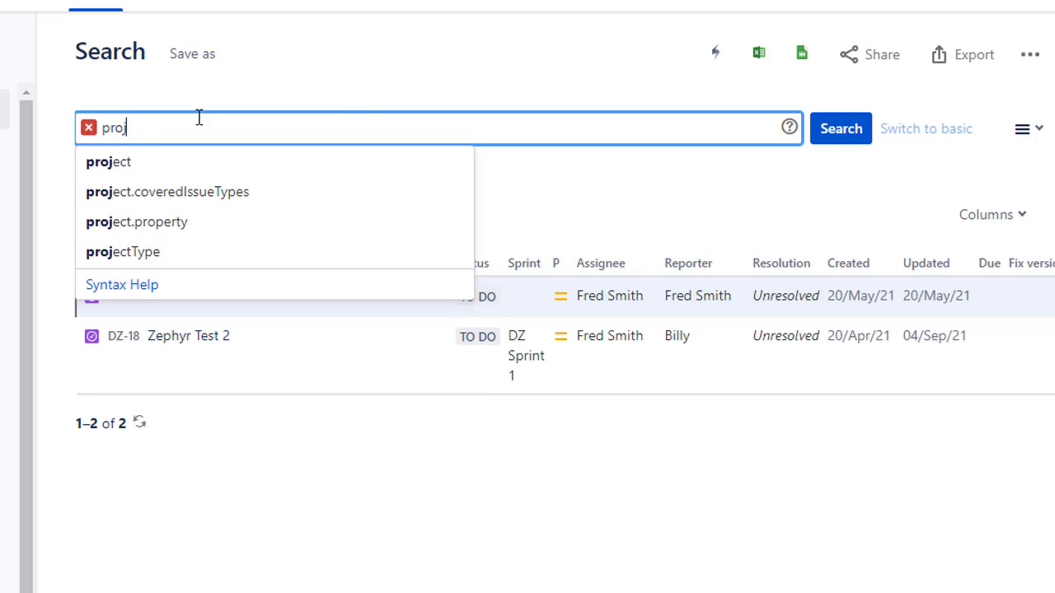
text(ect = ATC )
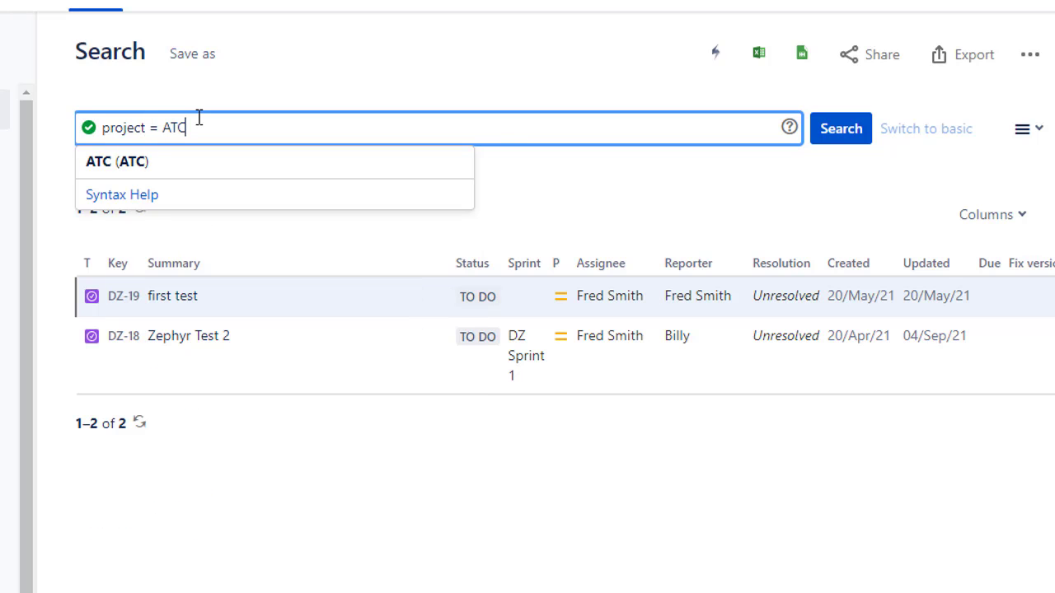
text(and )
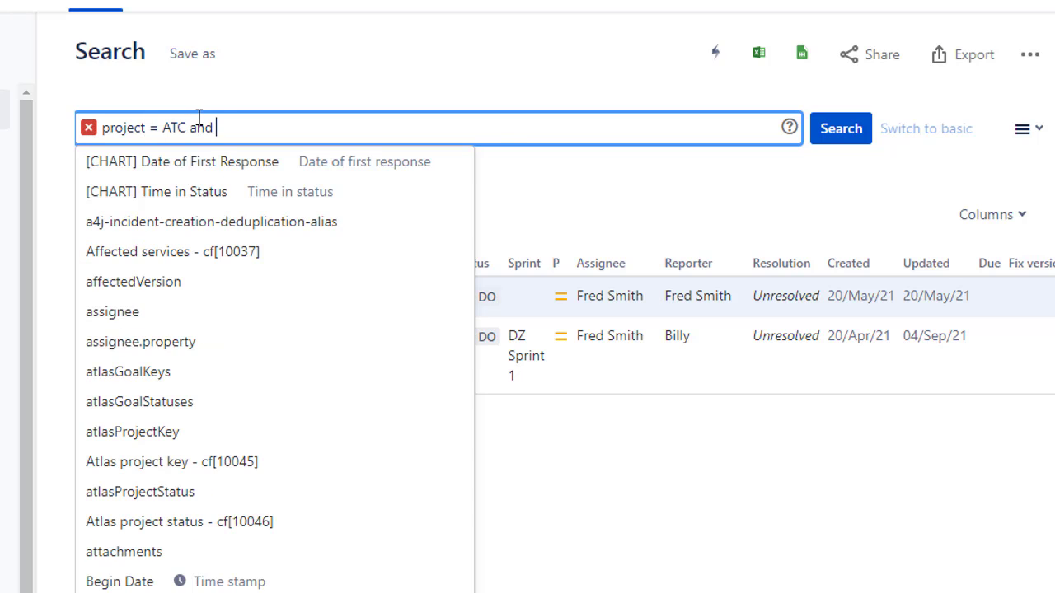
text(status = )
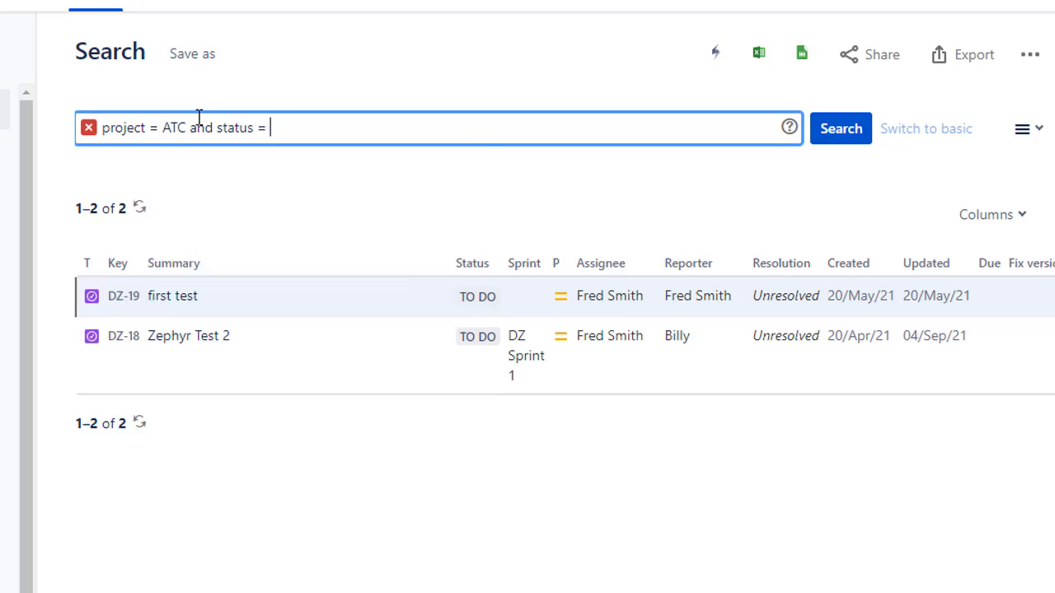
text("To Do")
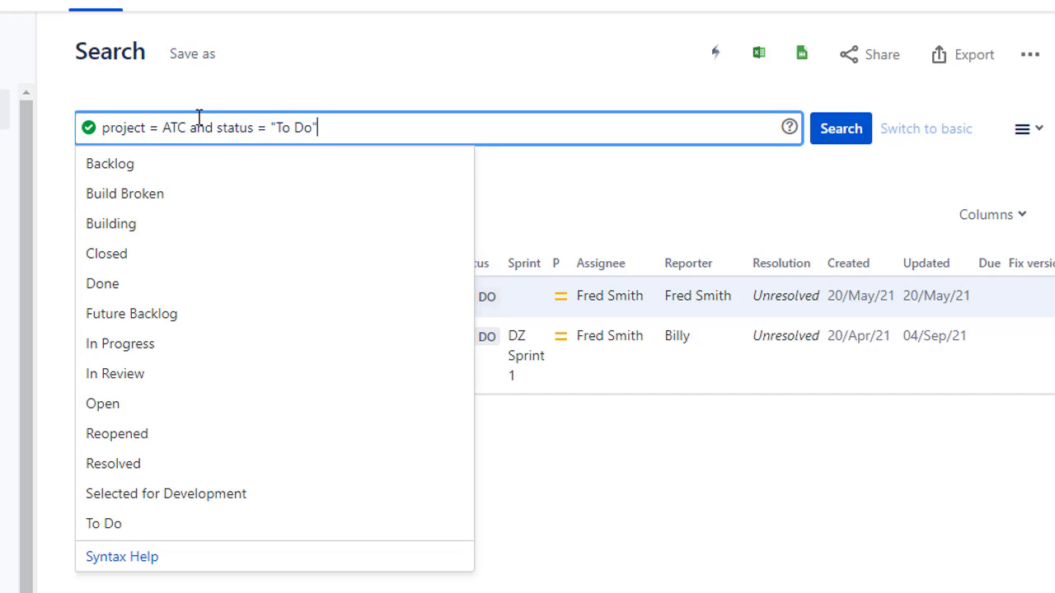
key(Return)
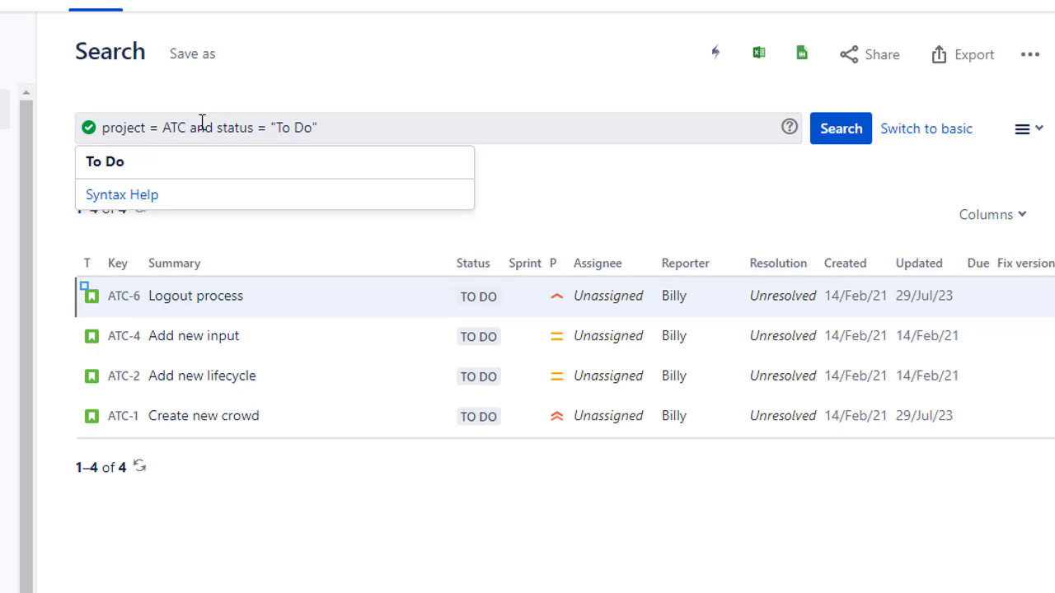
Step: Change the status operator to was, giving status was "To Do", and run the query
click(253, 128)
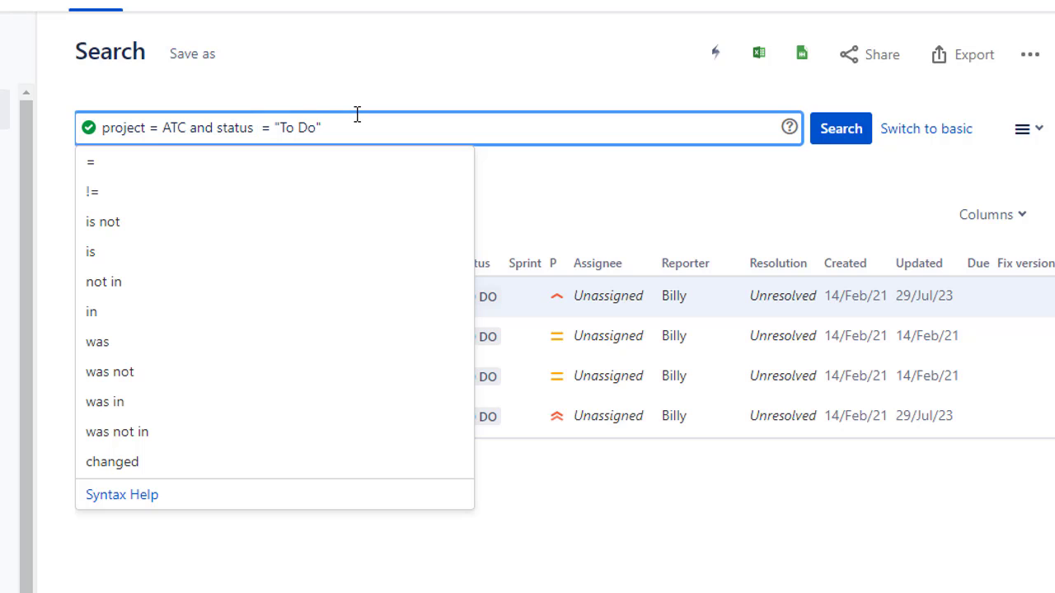
text(was)
key(Right)
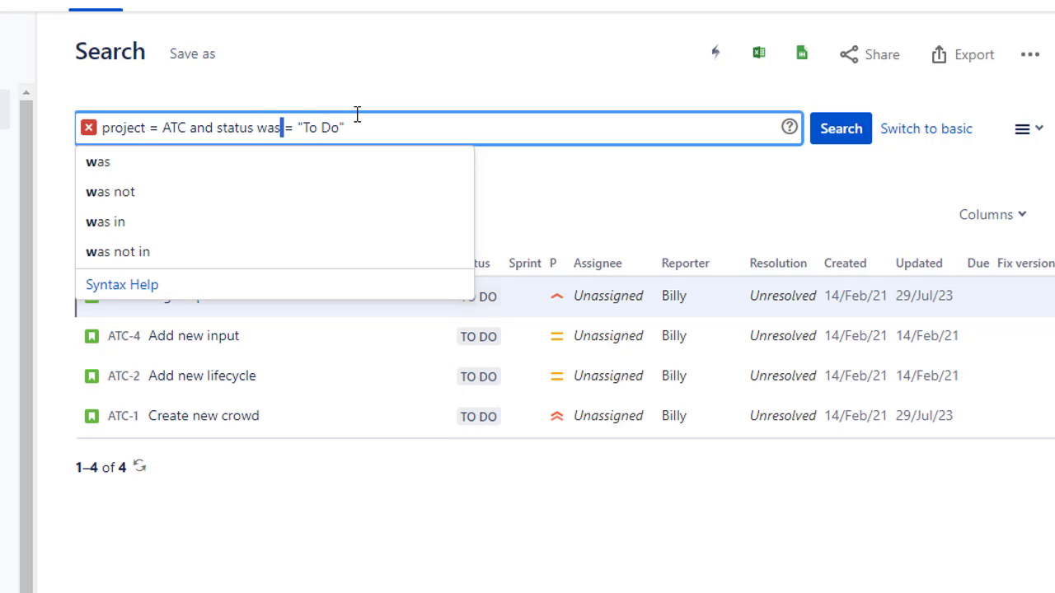
key(shift+Right)
key(shift+Right)
key(BackSpace)
key(Return)
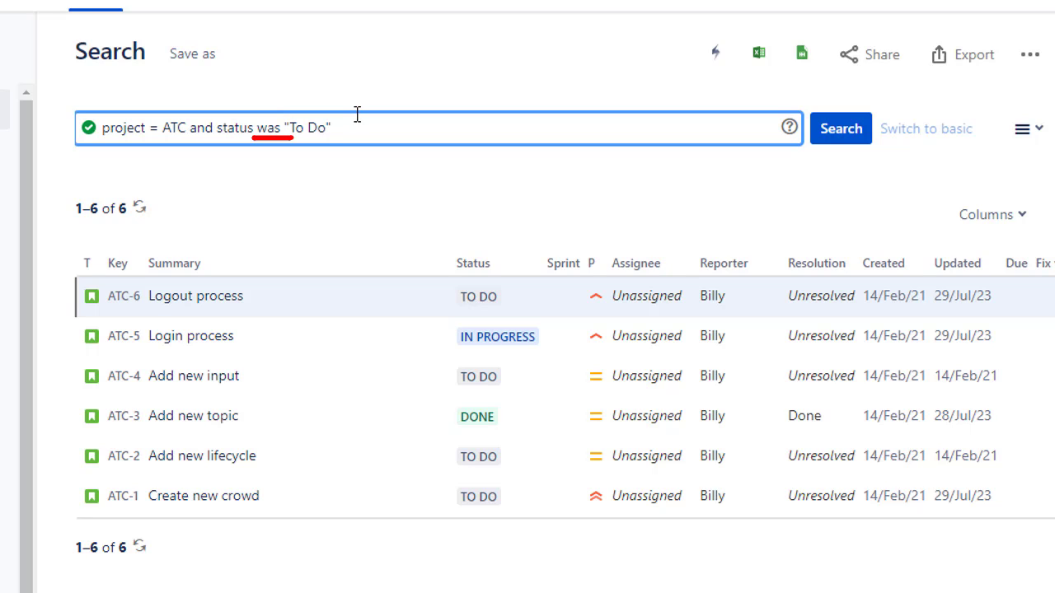
Step: Open issue ATC-6 Logout process in a new tab, examine its status change history, and return to the search results
right_click(208, 305)
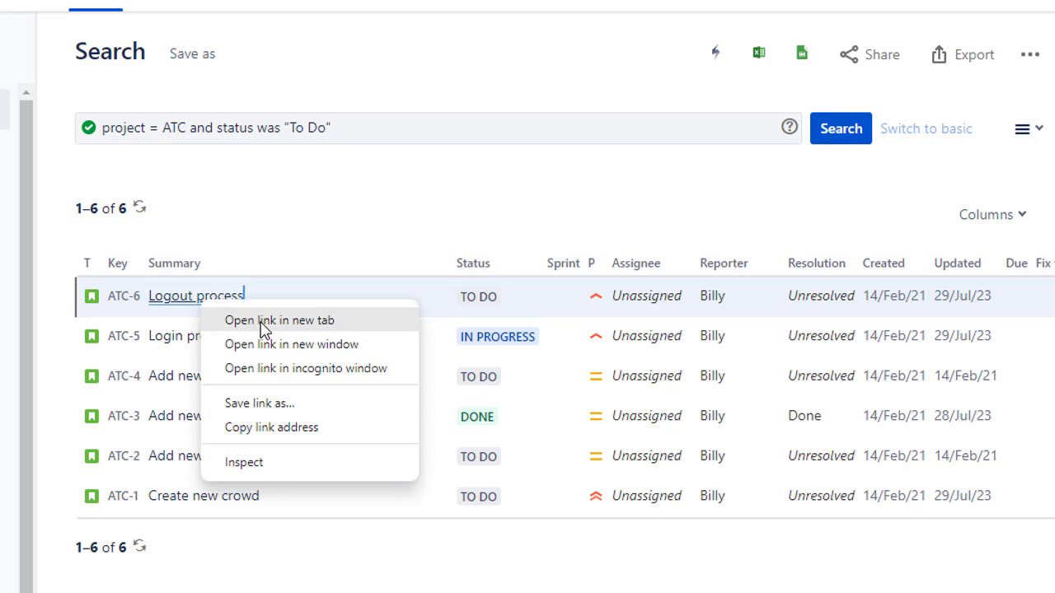
click(263, 321)
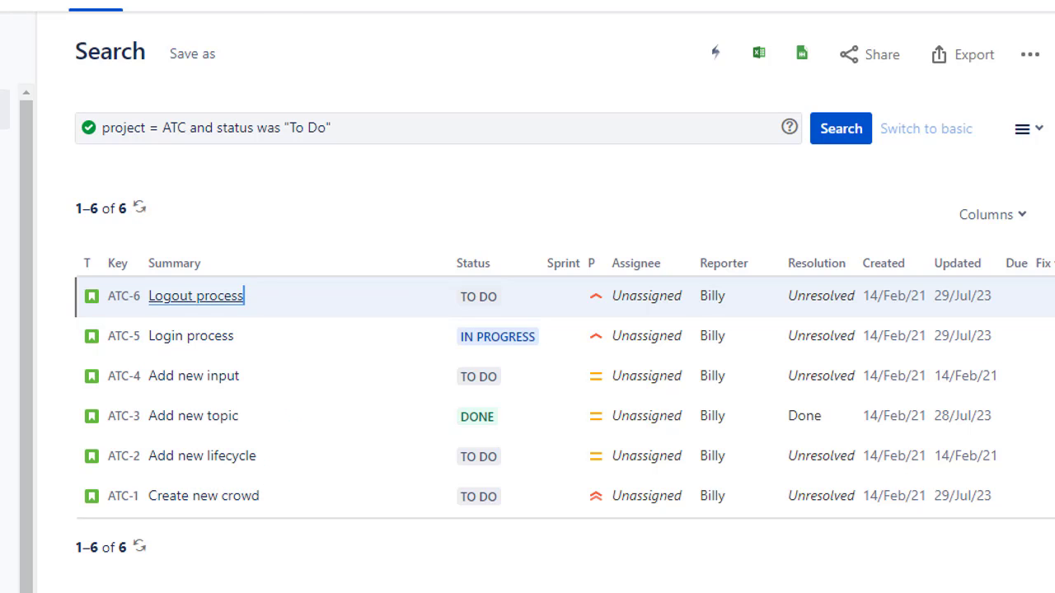
click(355, 2)
click(270, 308)
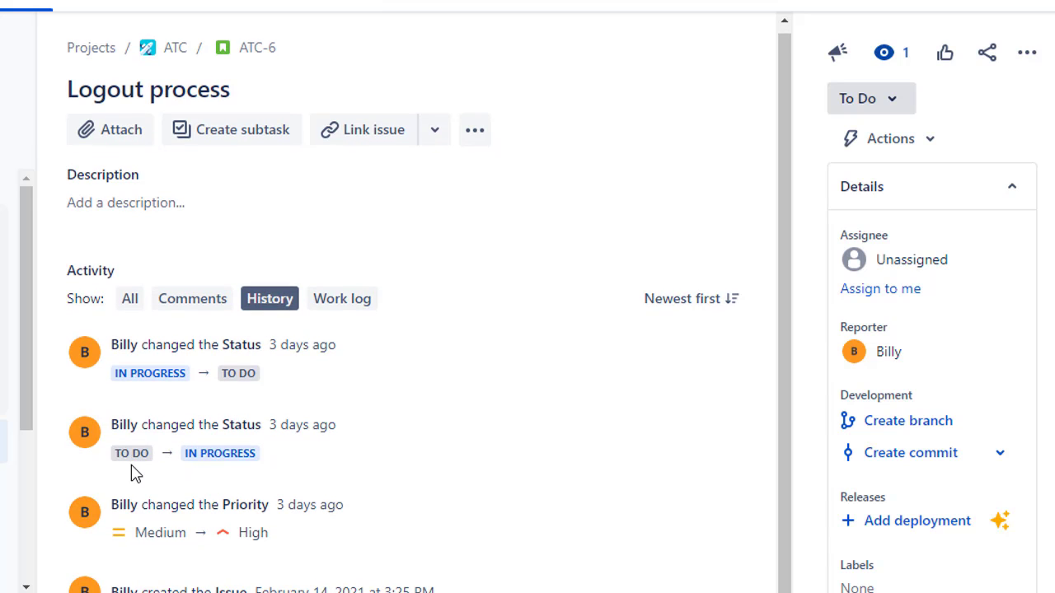
double_click(137, 453)
key(alt+Left)
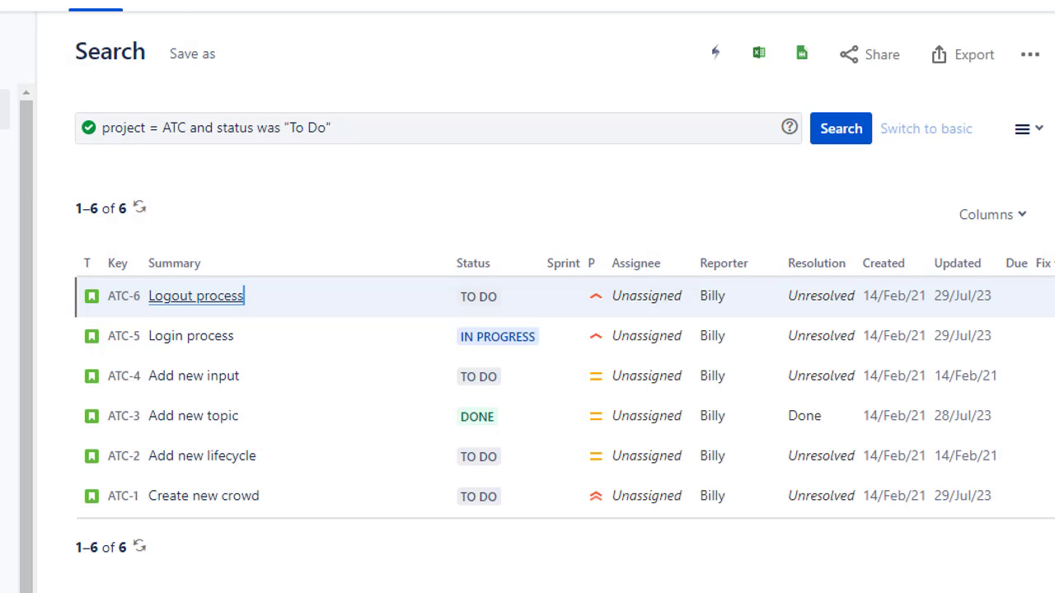
click(342, 129)
drag(343, 129, 286, 128)
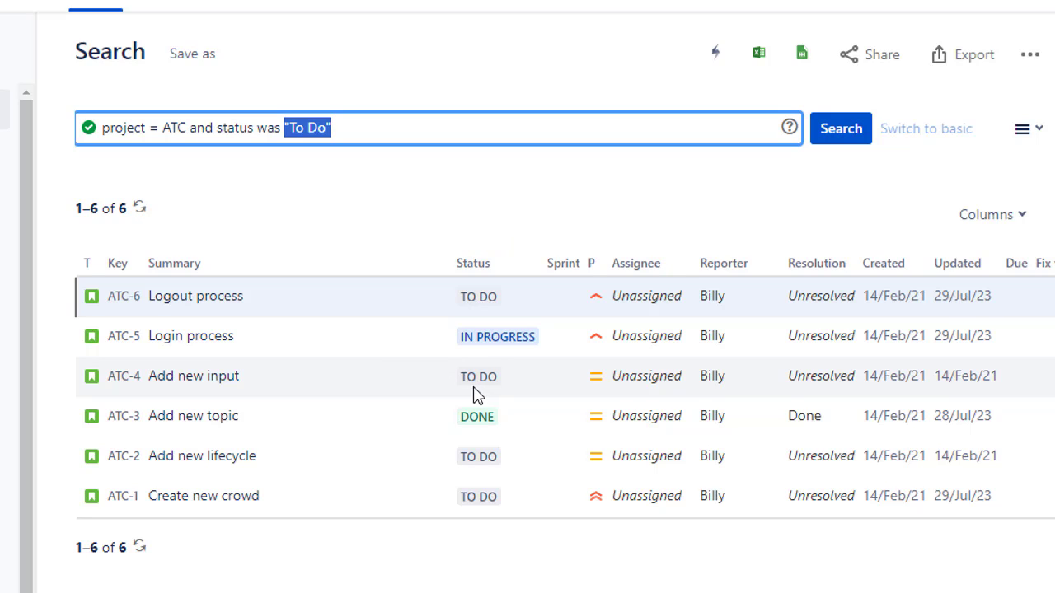
click(381, 127)
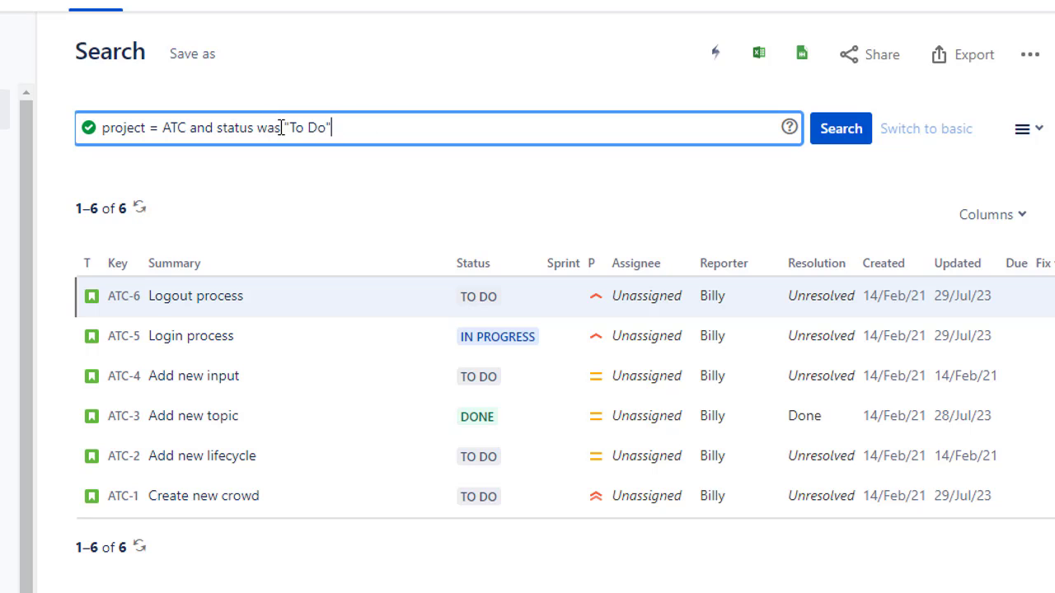
Step: Change the status condition to was in with the value list (Done, "In Progress")
click(284, 128)
text(in)
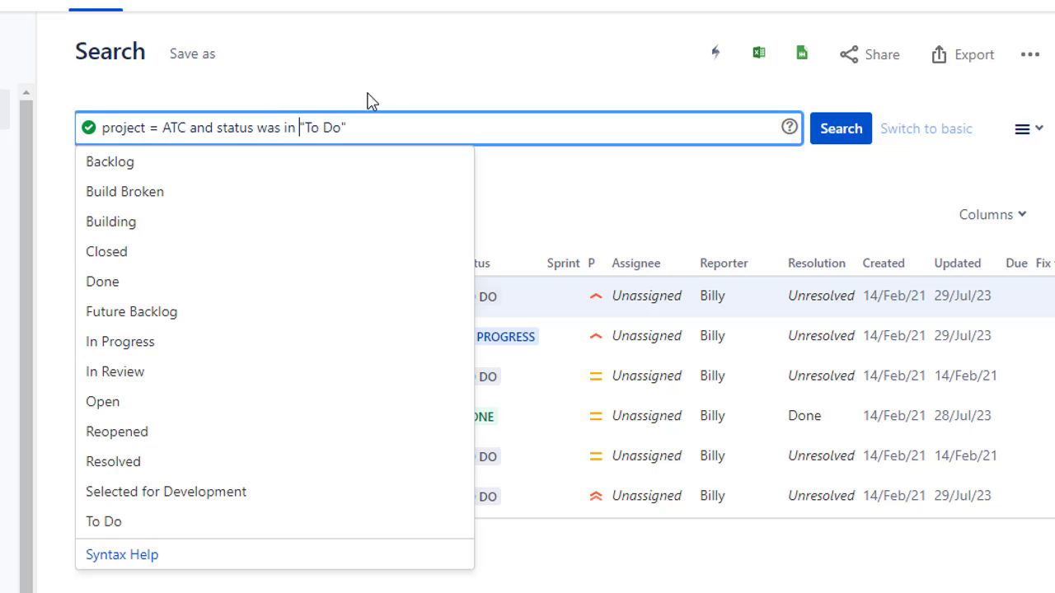
key(shift+Right)
key(shift+Right)
key(shift+Right)
key(shift+Right)
key(shift+Right)
key(shift+Right)
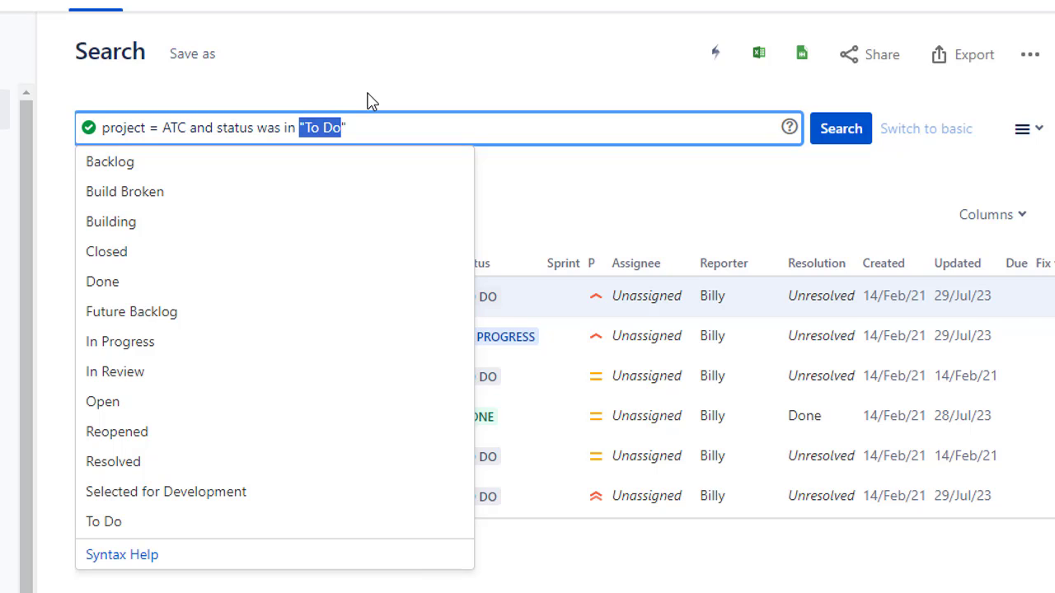
key(shift+Right)
text(()
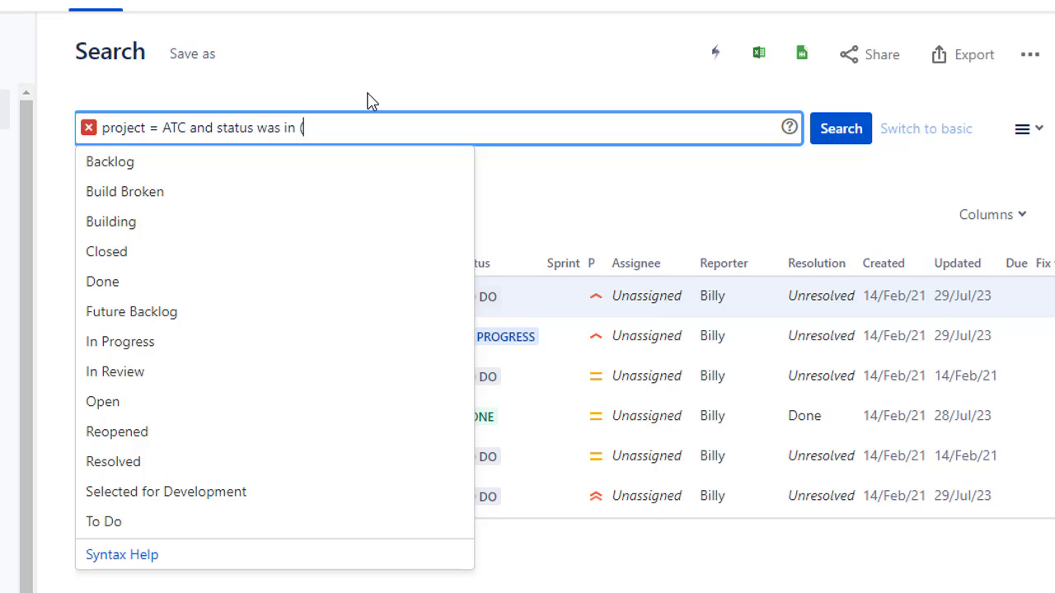
text(Done)
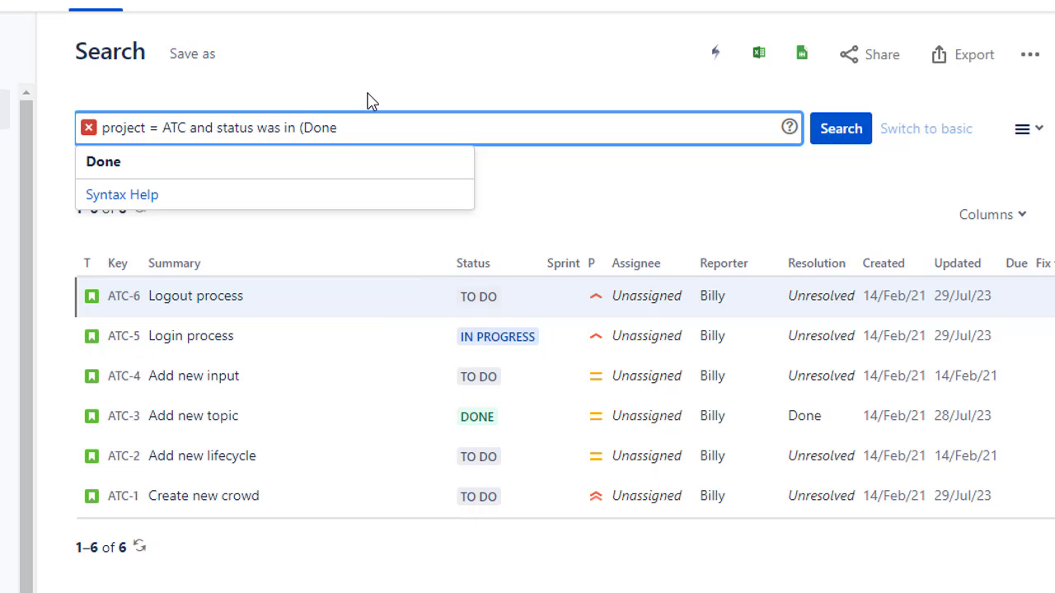
text(, "I)
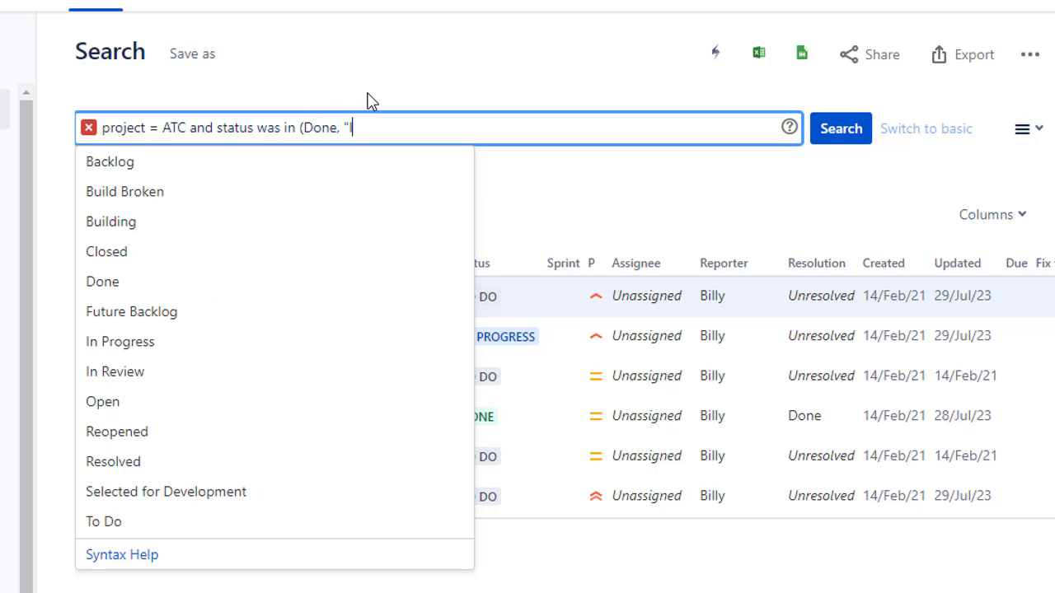
text(n Proje)
key(BackSpace)
text(g)
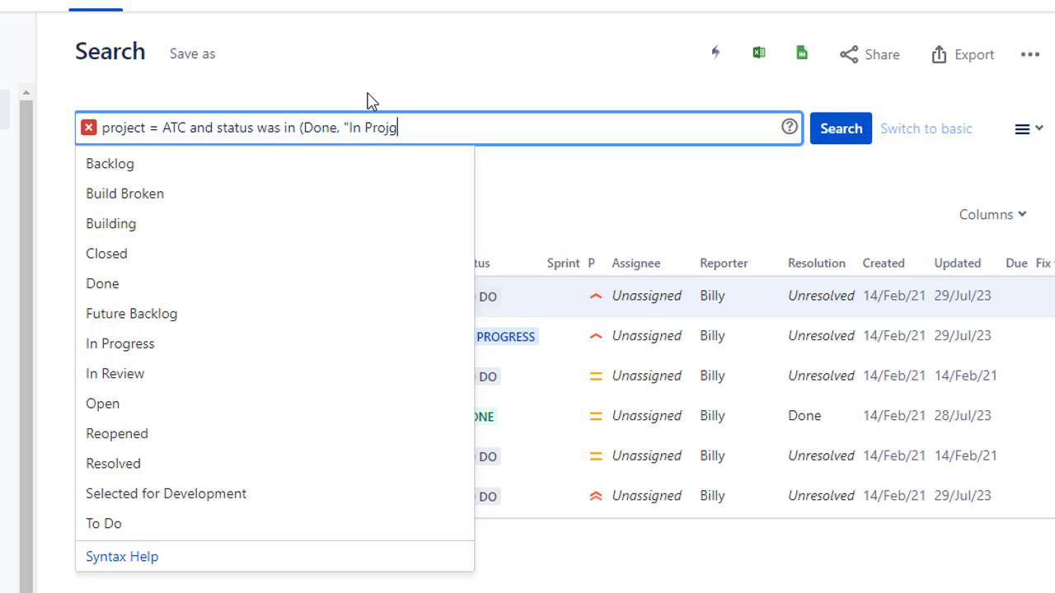
key(BackSpace)
key(BackSpace)
text(gress")
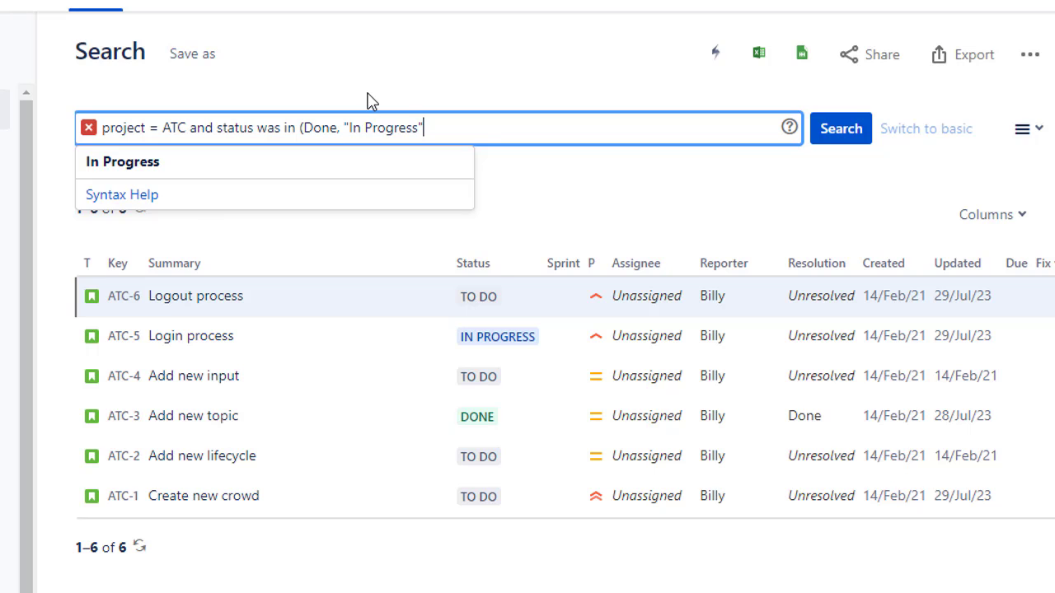
text() and statu)
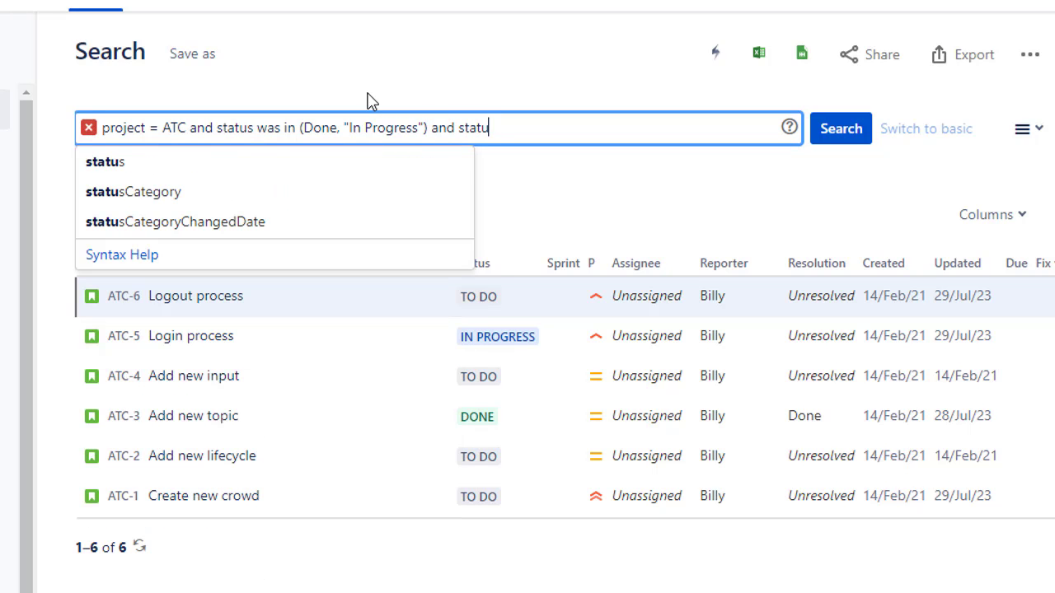
text(s in )
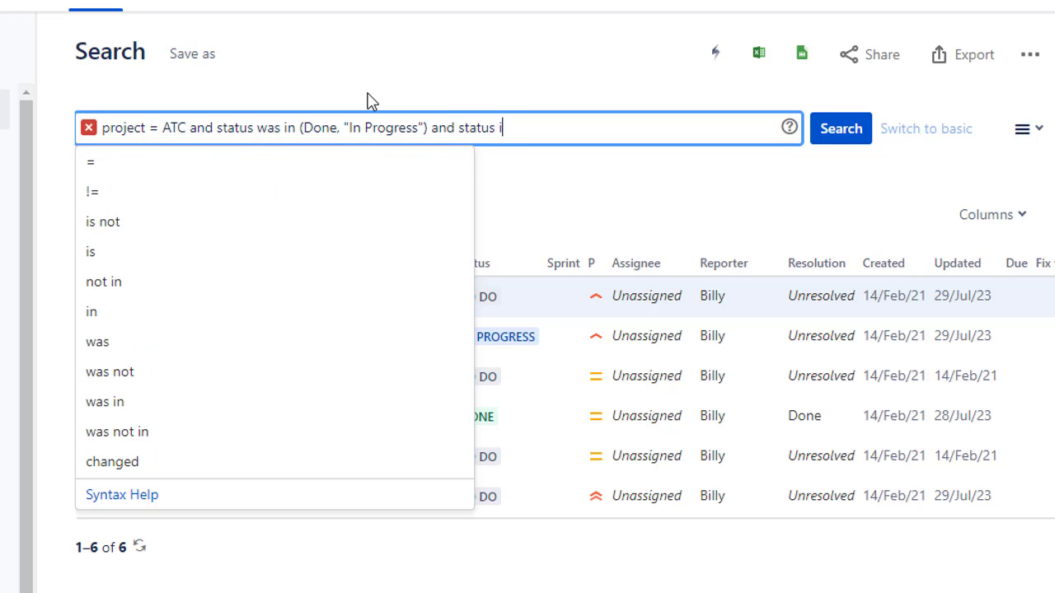
text(("to d)
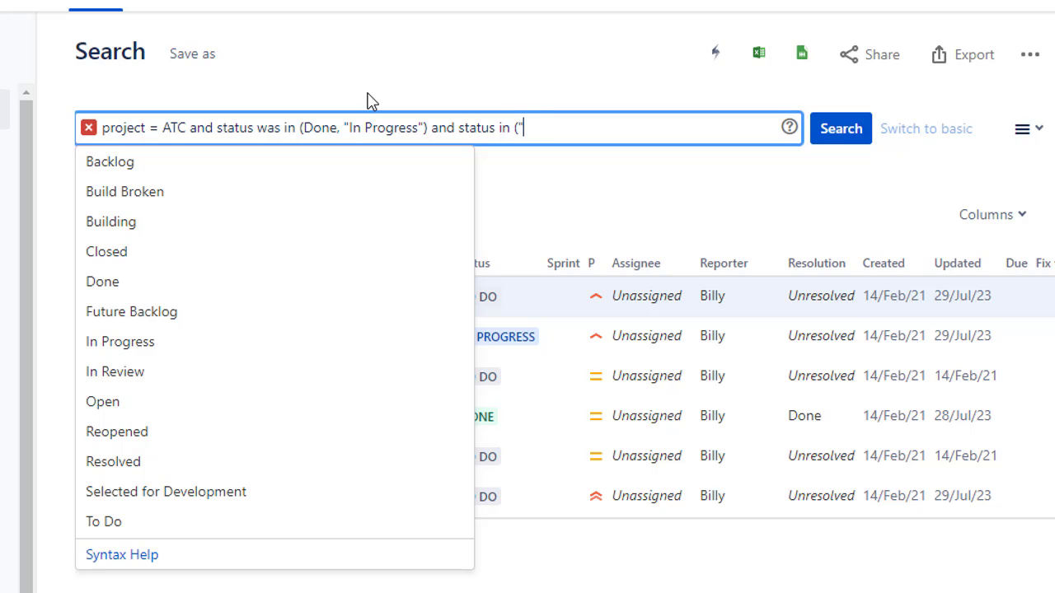
text(o"))
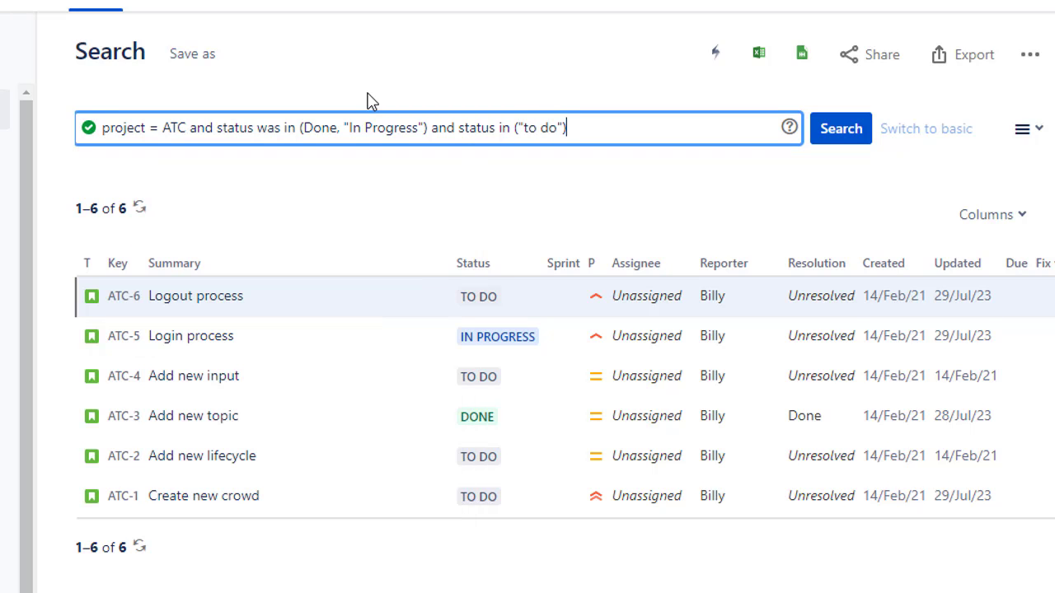
Step: Complete the was in list, add the condition and status in ("to do") to the query, and run it
key(Return)
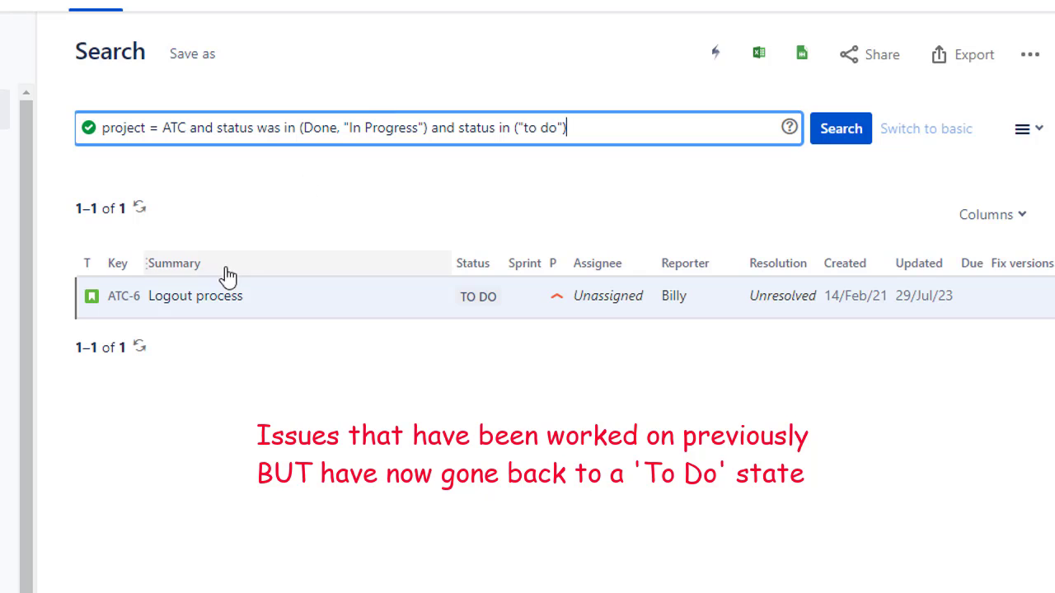
Step: Open issue ATC-6 Logout process in a new tab, examine its status change history, and return to the search results
right_click(210, 297)
click(286, 312)
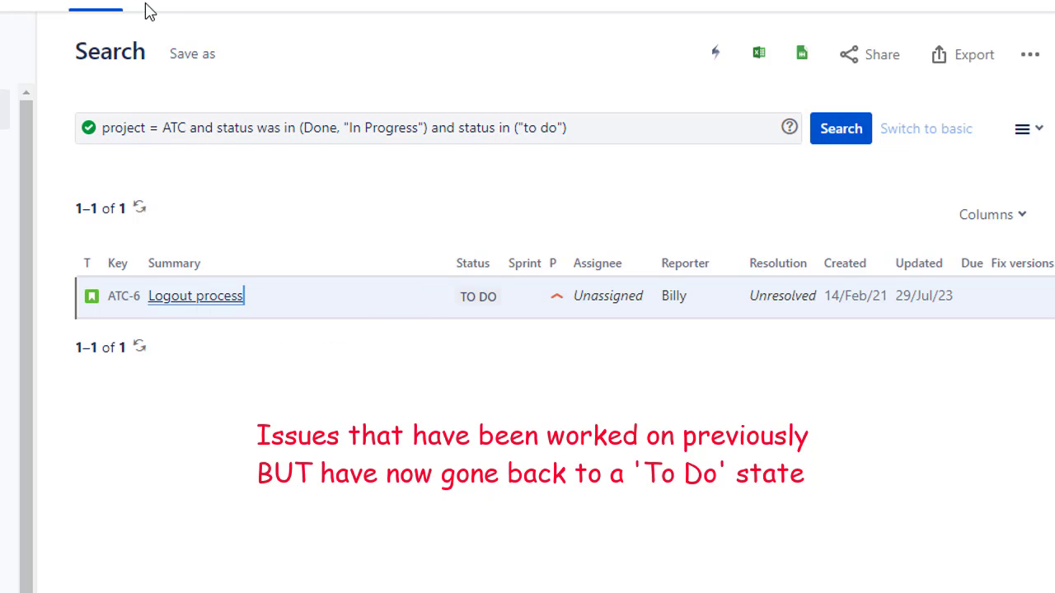
click(148, 4)
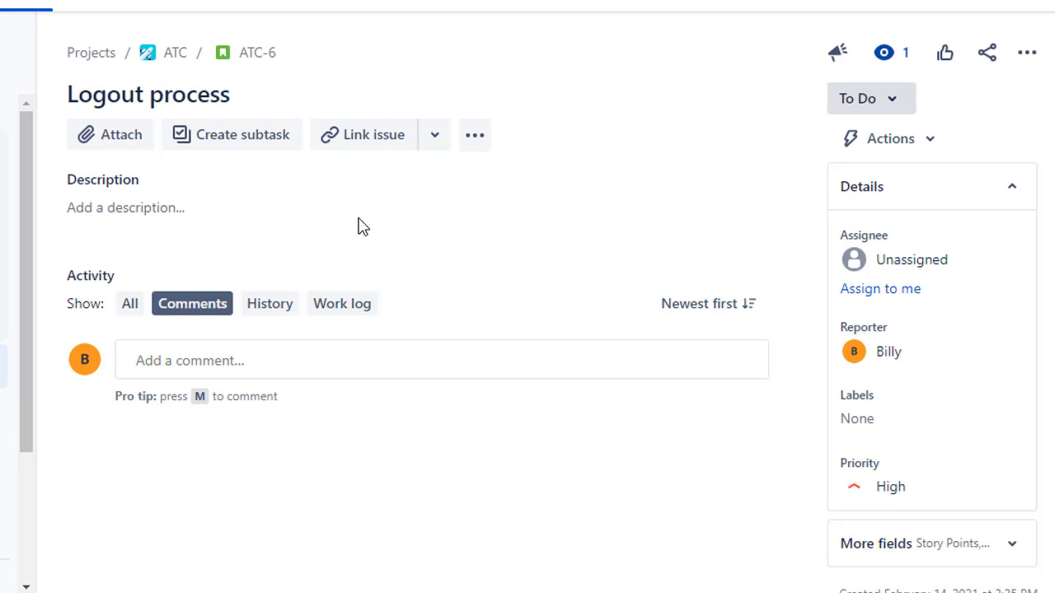
click(276, 305)
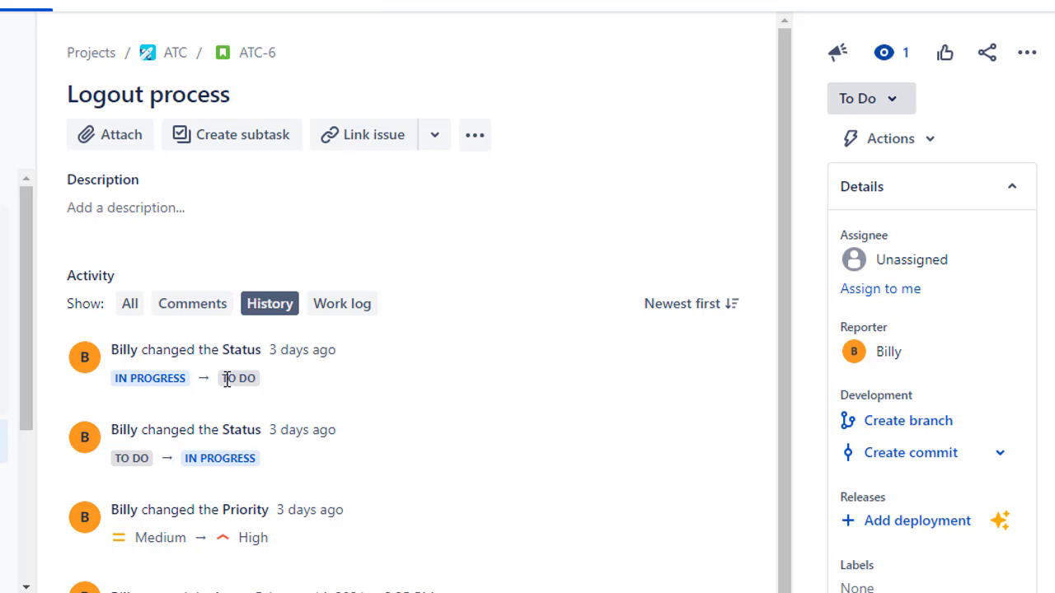
click(3, 1)
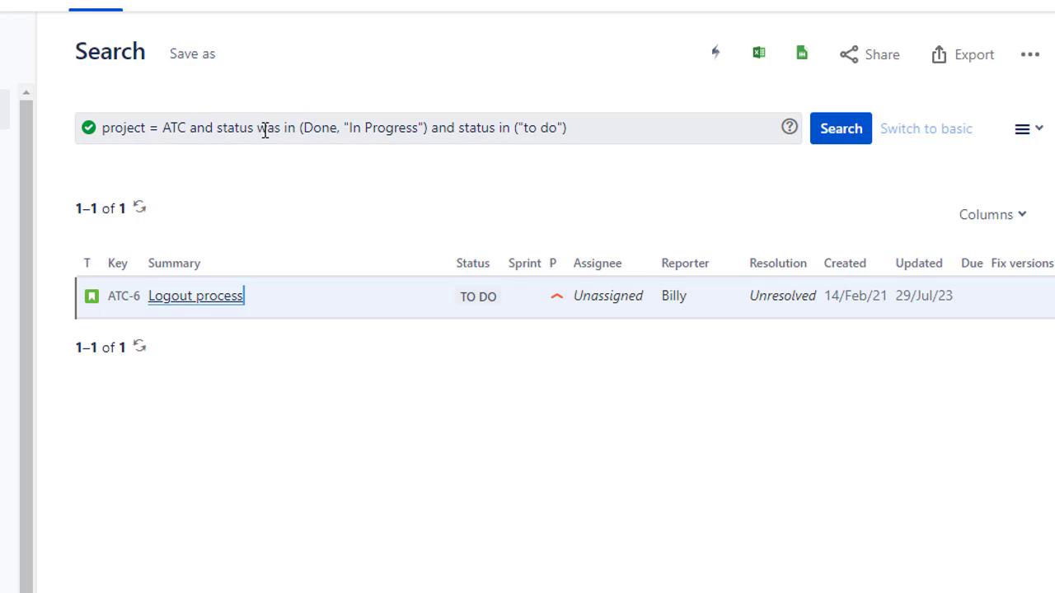
click(219, 128)
drag(249, 127, 293, 128)
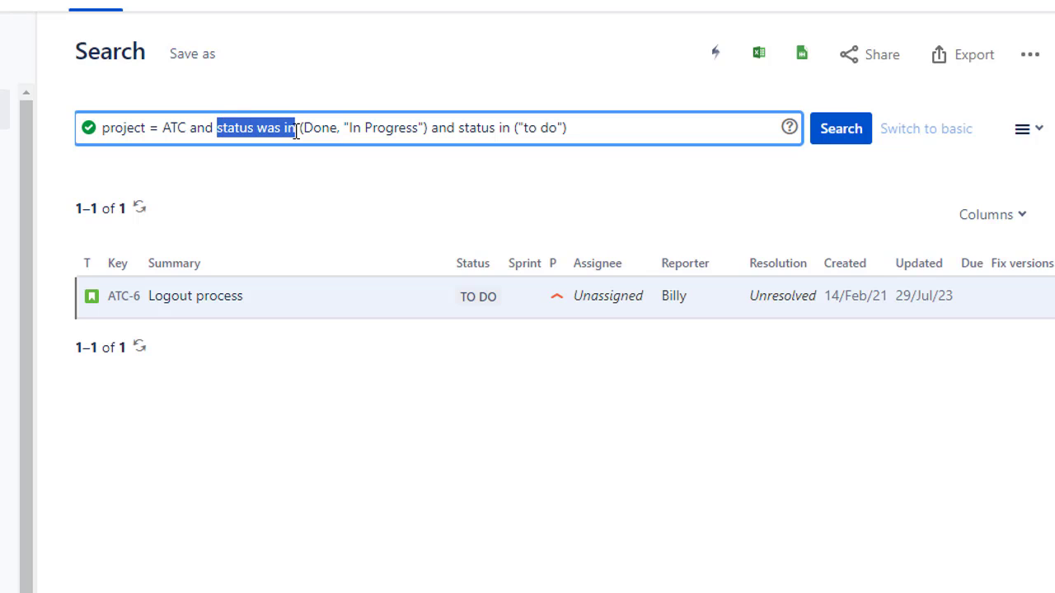
click(457, 128)
drag(478, 128, 520, 128)
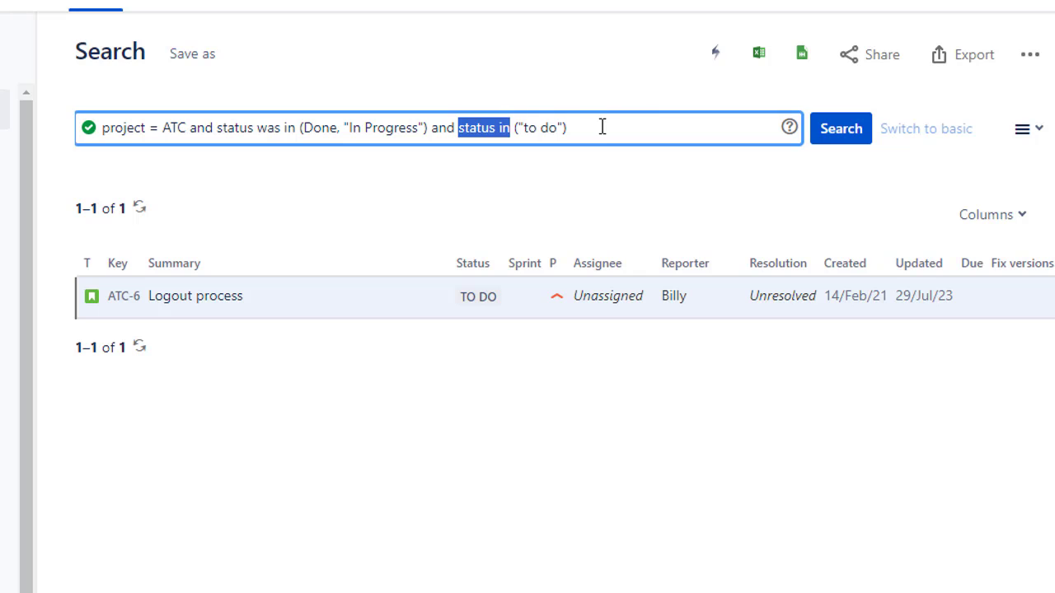
Step: Replace both status conditions with (status changed from "to do"), keeping project = ATC, and run the query
drag(601, 127, 222, 124)
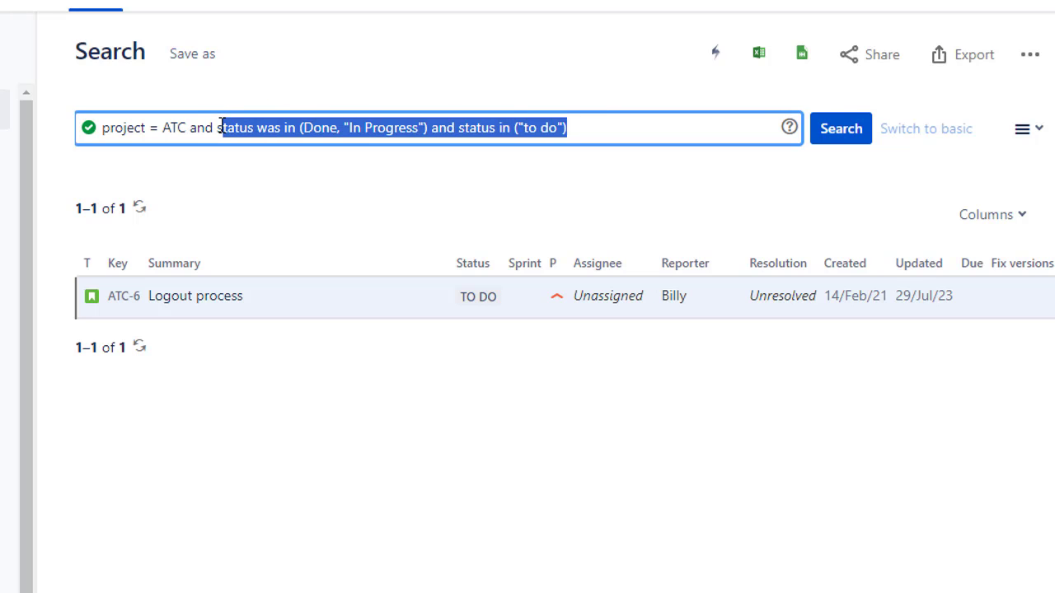
key(BackSpace)
key(BackSpace)
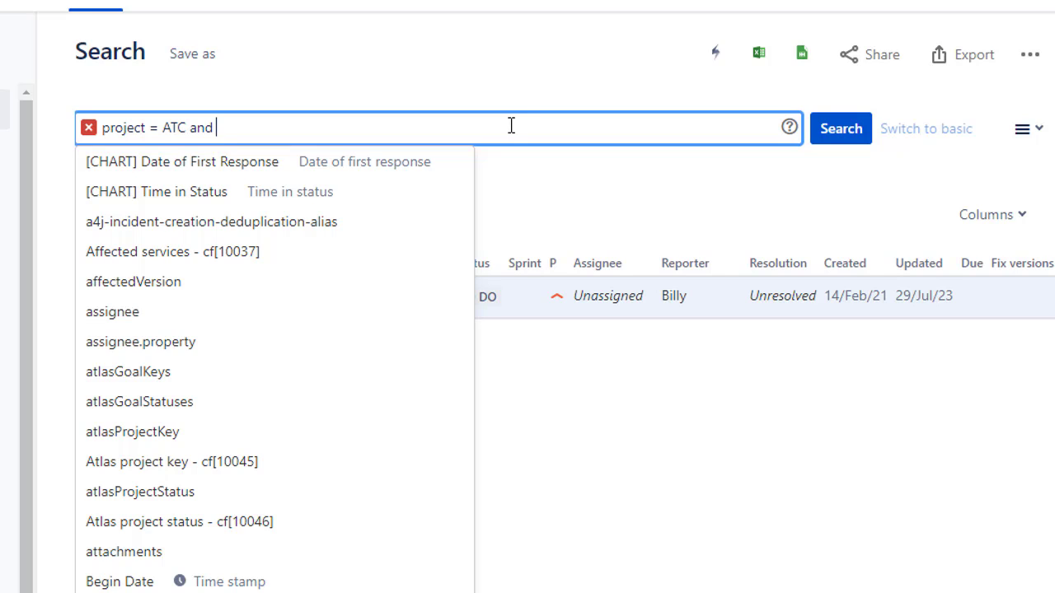
text((status)
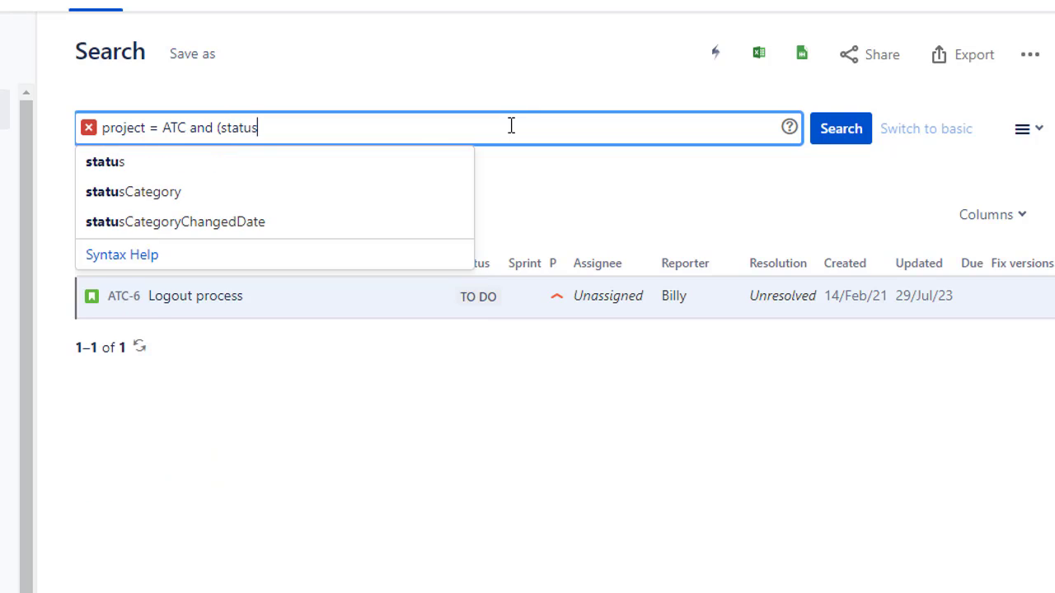
text( changed )
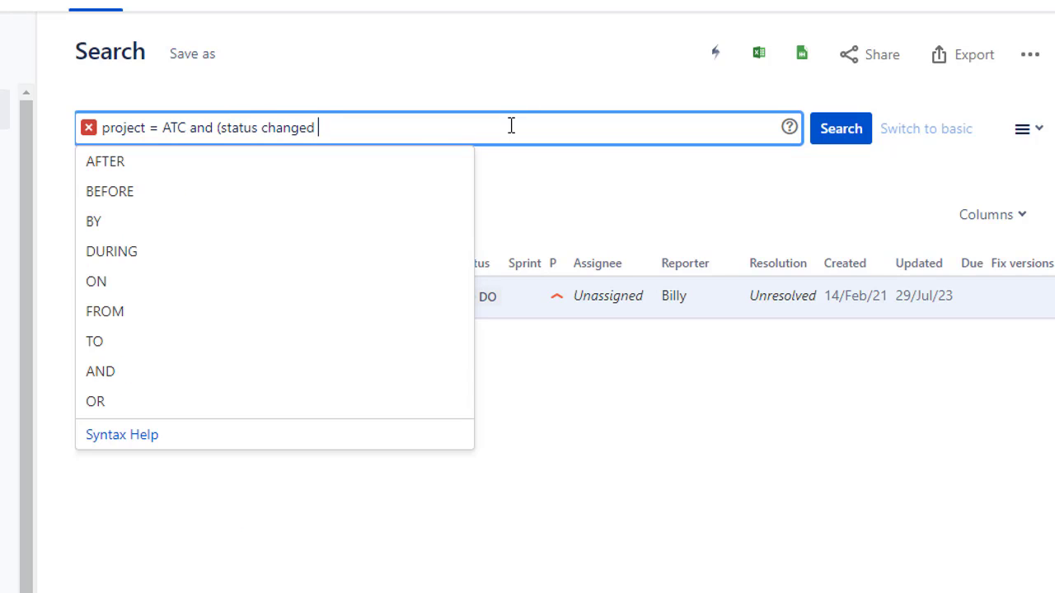
text(from "to )
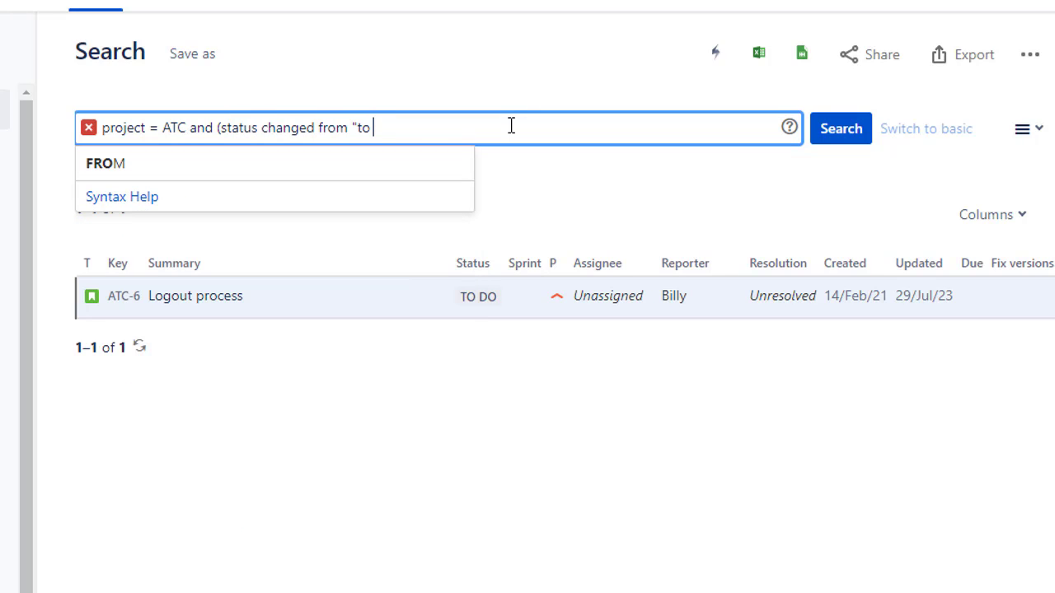
text(do"))
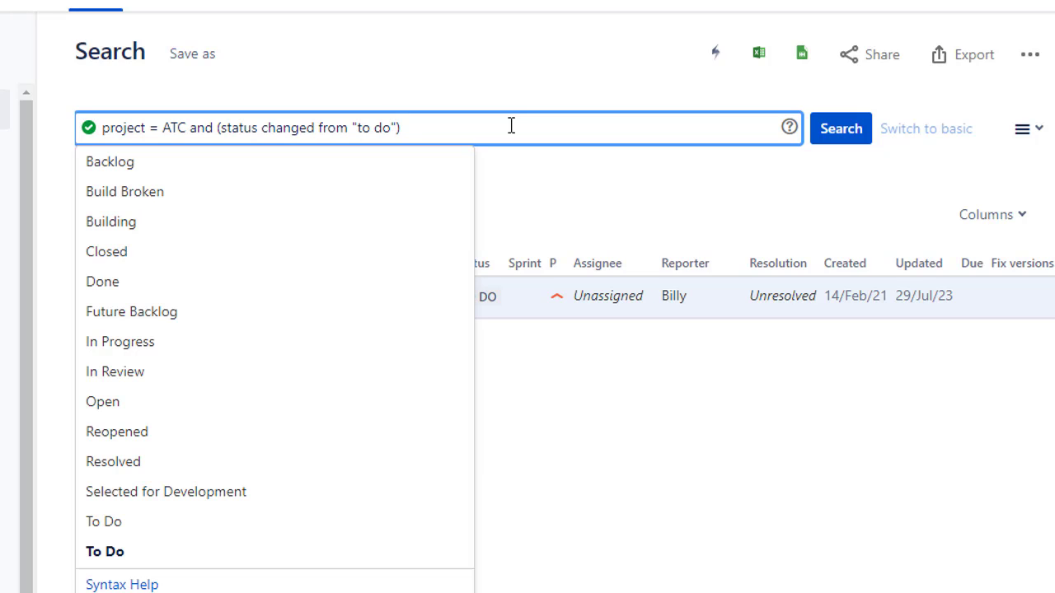
key(Return)
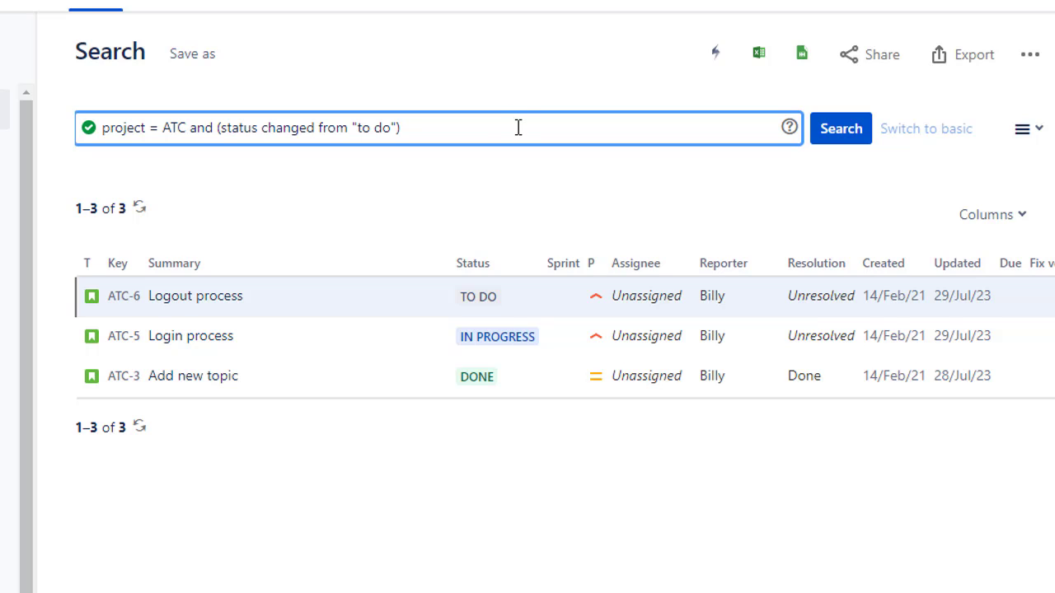
Step: Open issue ATC-5 Login process from the results and display its change history
click(176, 345)
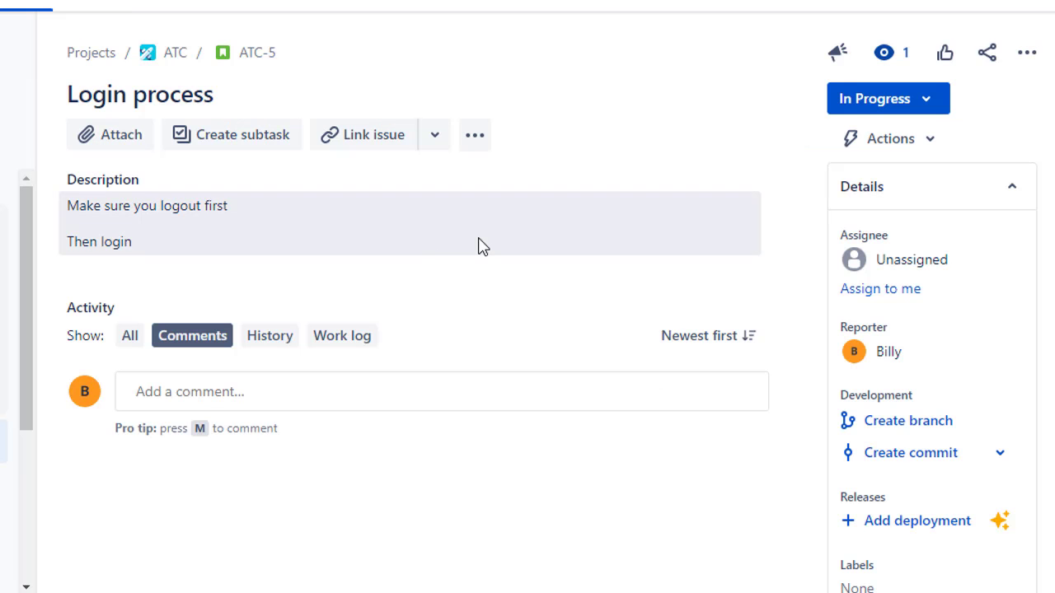
click(274, 346)
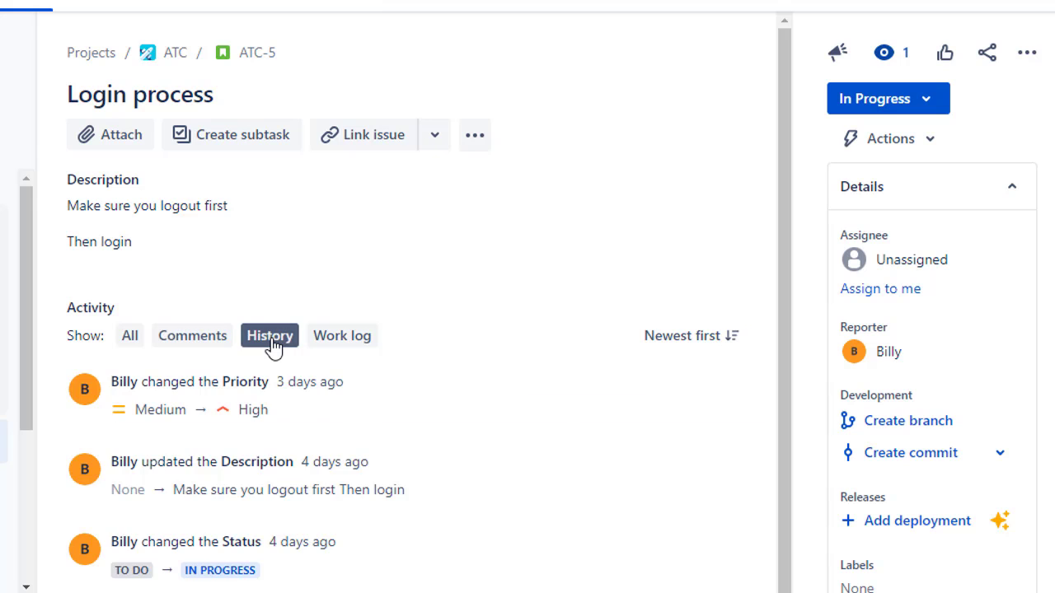